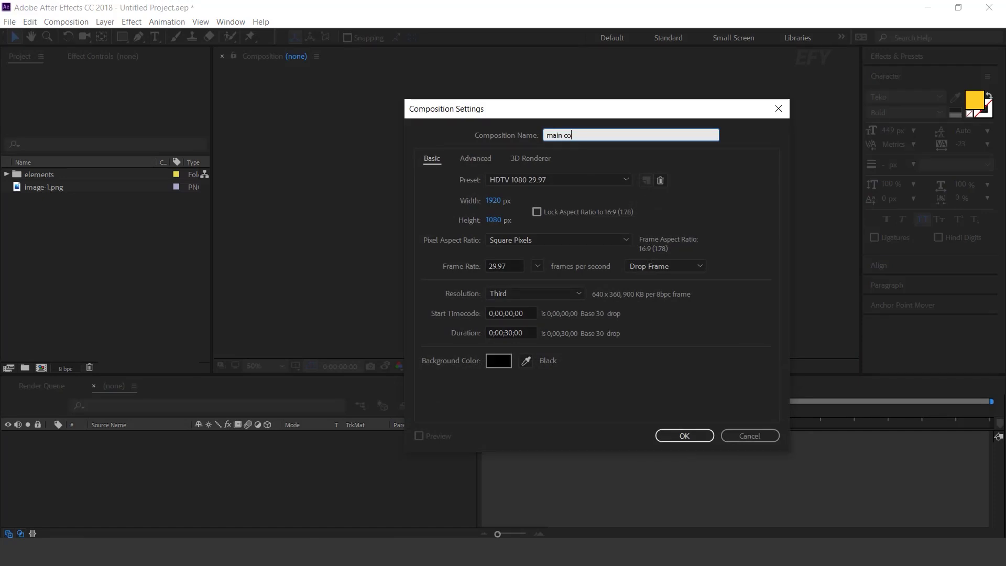
- Create a 1920 x 1080, 29.97 fps, 30-second composition named "main comp"
key(BackSpace)
key(BackSpace)
key(Return)
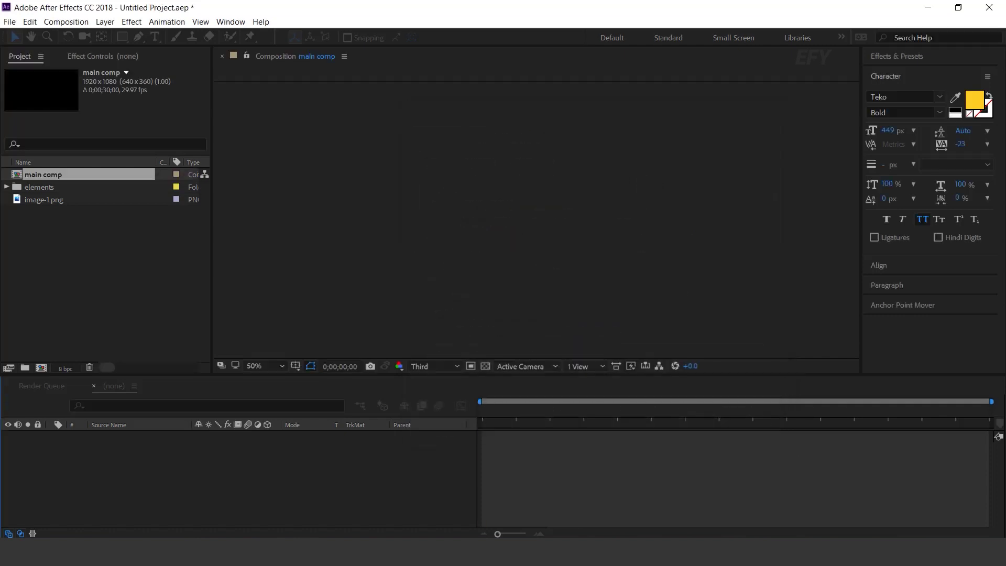
- Create a second composition named "BG" with the same HDTV 1080 29.97 settings and 30-second duration
click(100, 262)
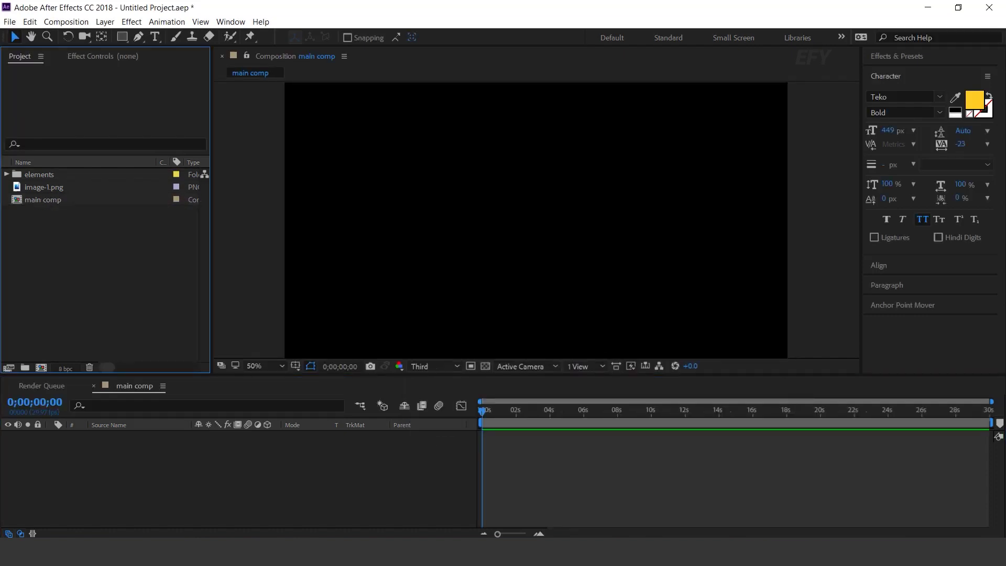
key(ctrl+n)
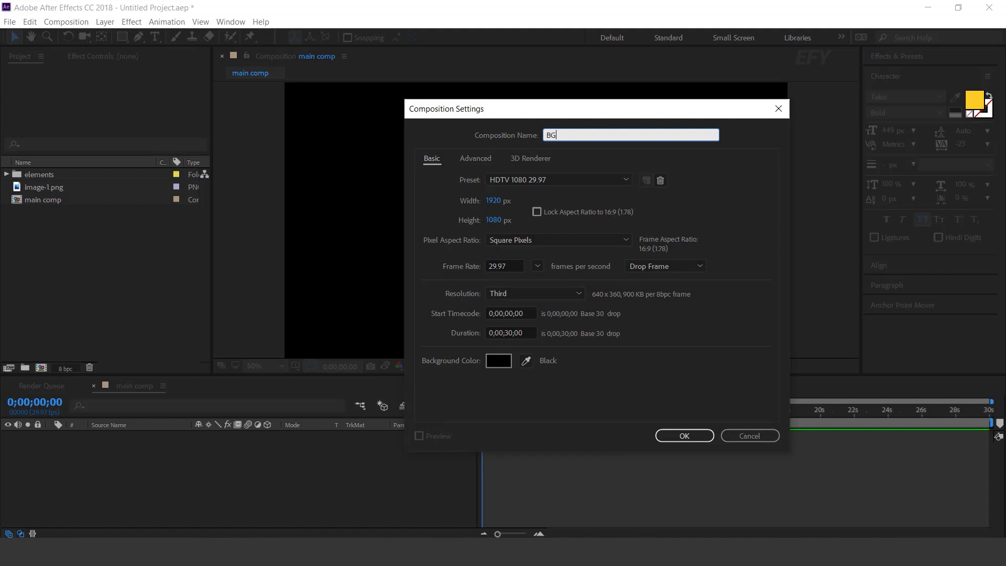
key(Return)
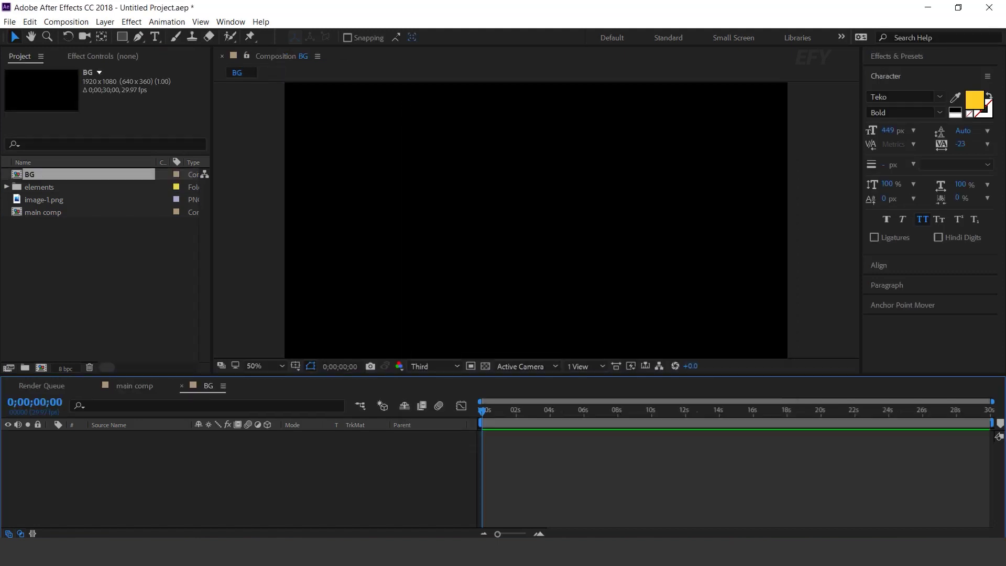
- Add BG.jpg from the elements folder as a layer in the BG composition
click(39, 187)
click(6, 187)
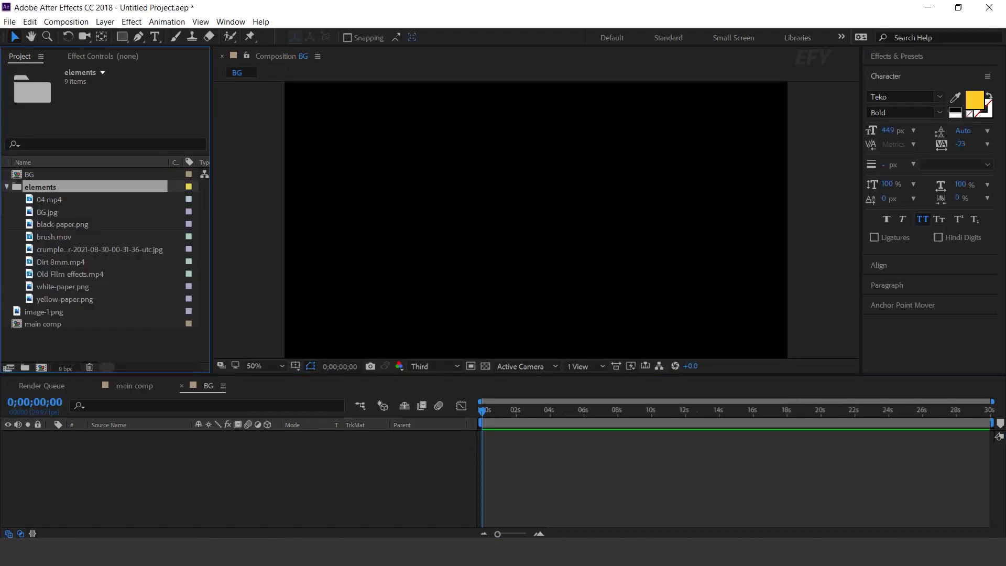
click(47, 212)
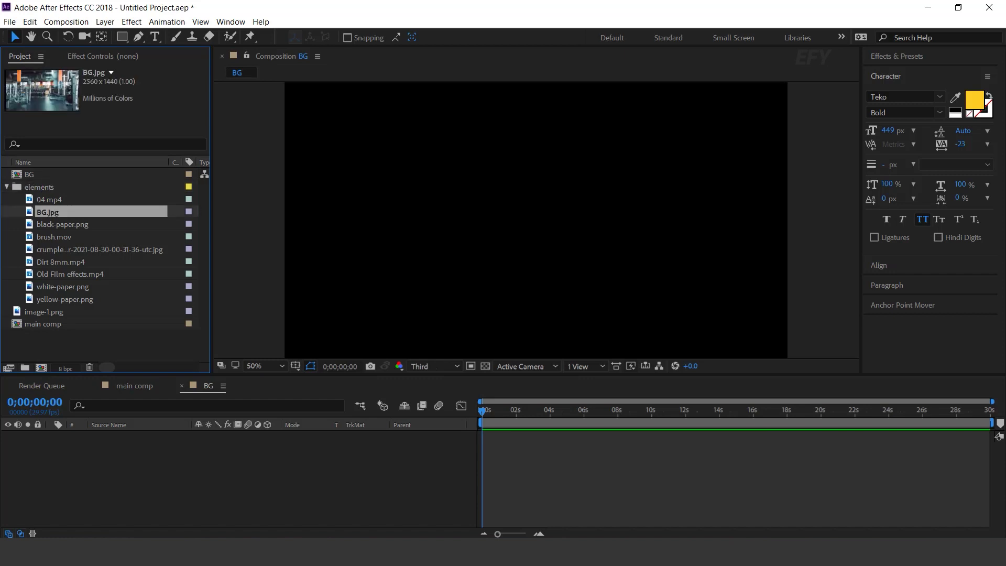
drag(48, 212, 168, 470)
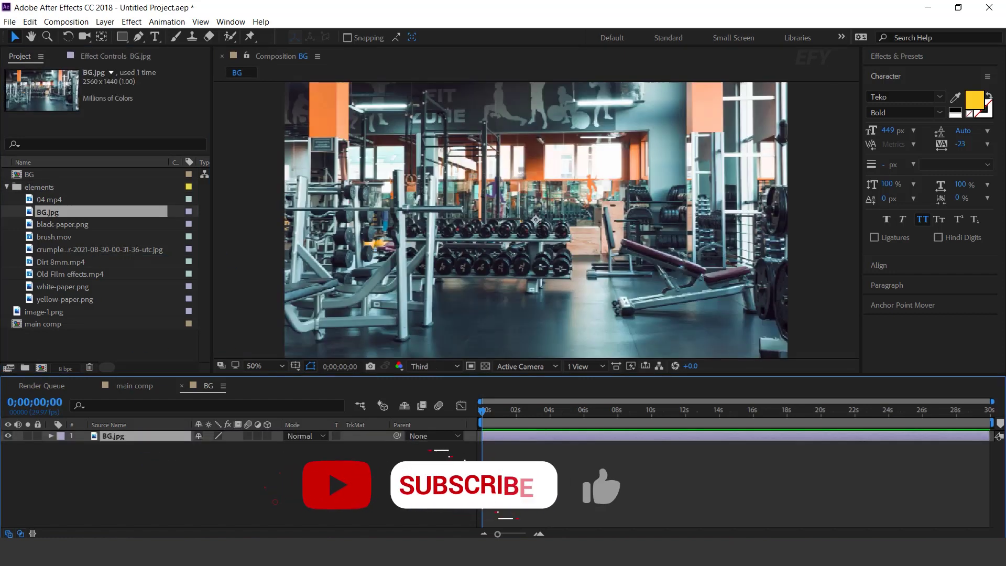
- Apply the Tint effect to the BG.jpg layer to turn it black and white
key(ctrl+space)
text(tint)
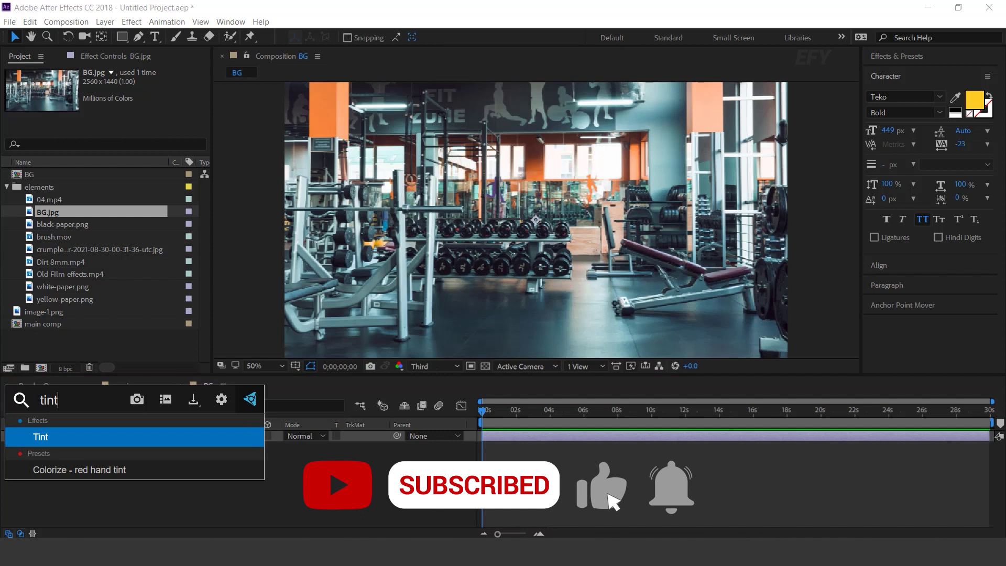
key(Return)
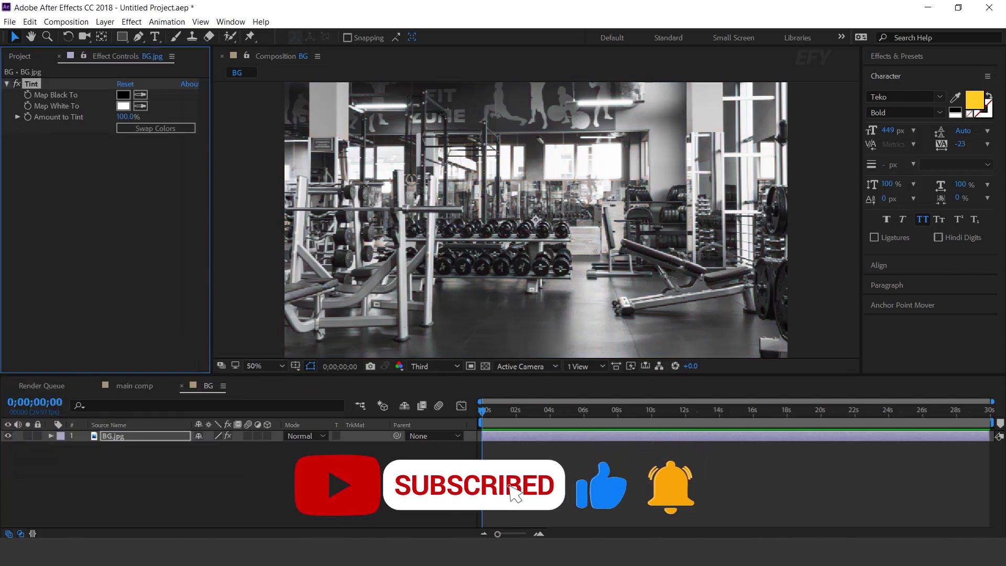
- Layer black-paper.png and yellow-paper.png above BG.jpg, placing the yellow paper along the bottom edge of the frame
key(ctrl+0)
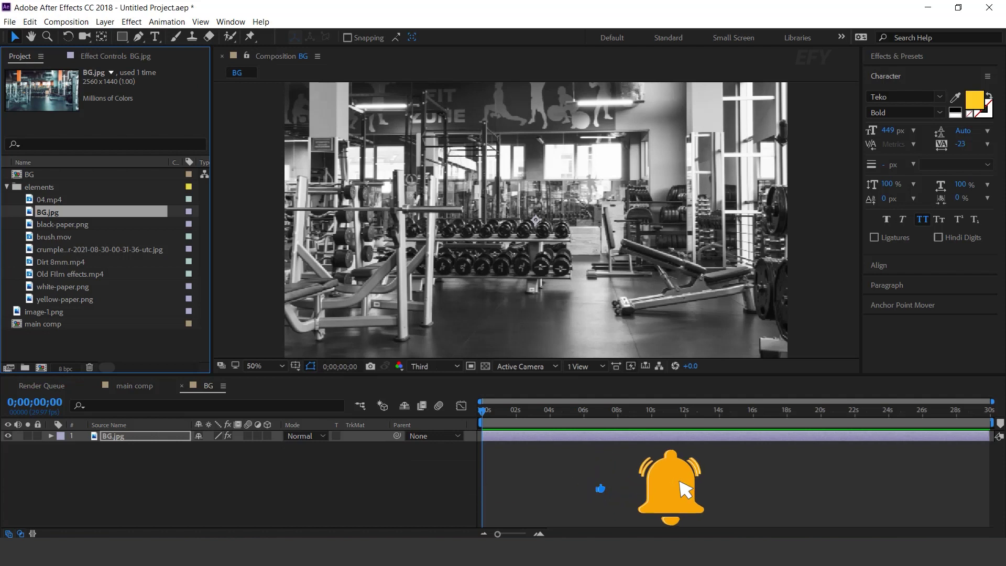
drag(62, 224, 167, 433)
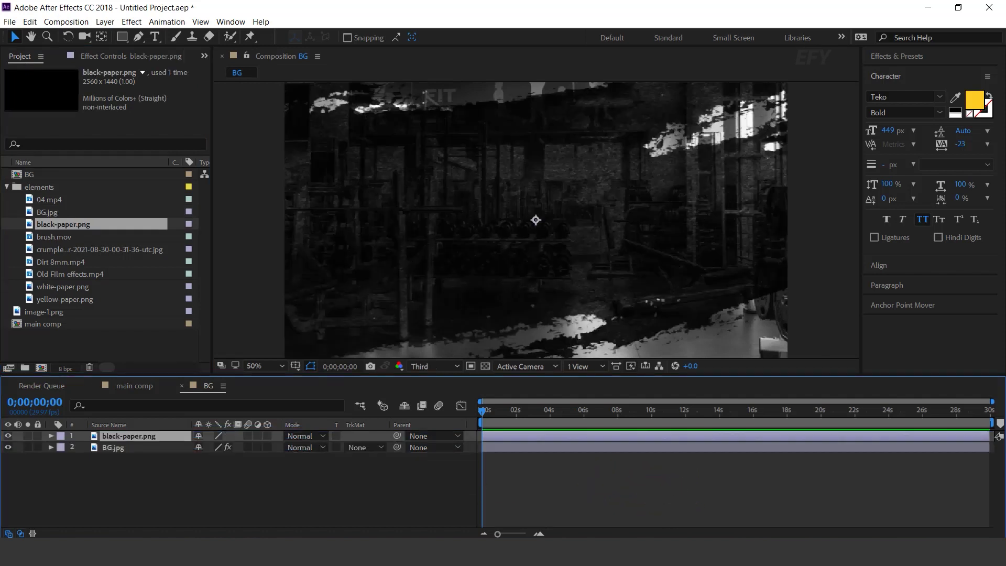
click(65, 299)
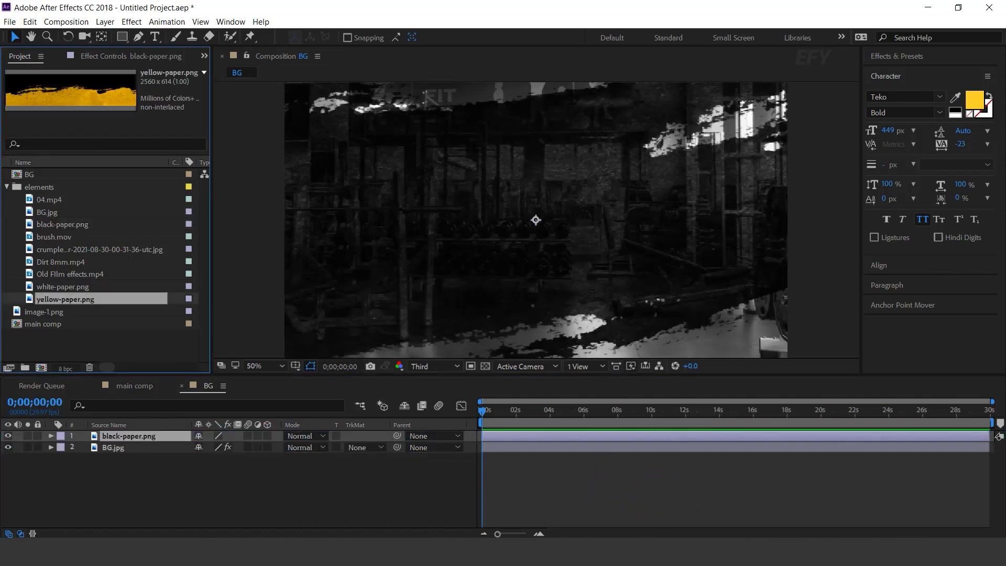
key(ctrl+slash)
key(comma)
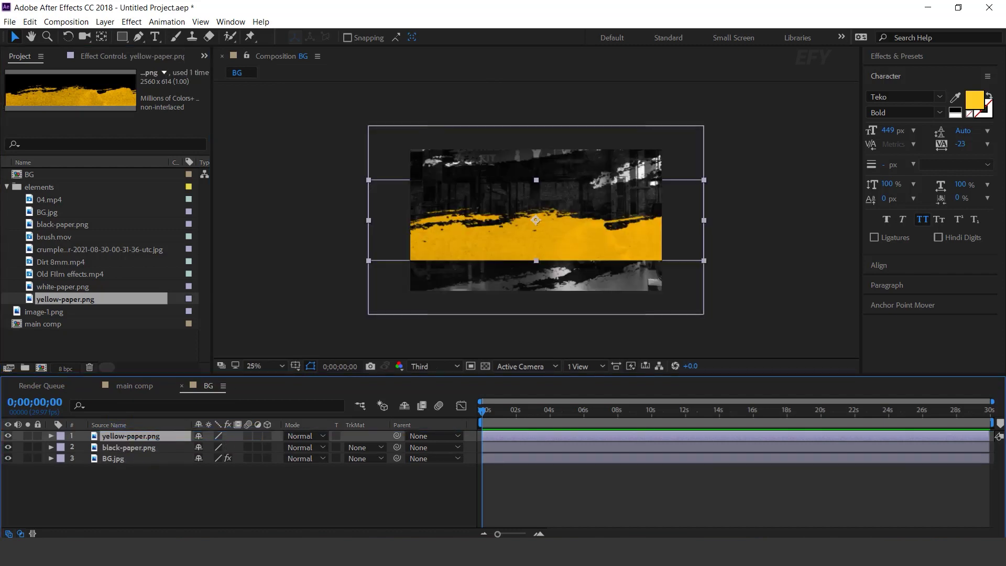
drag(535, 220, 566, 258)
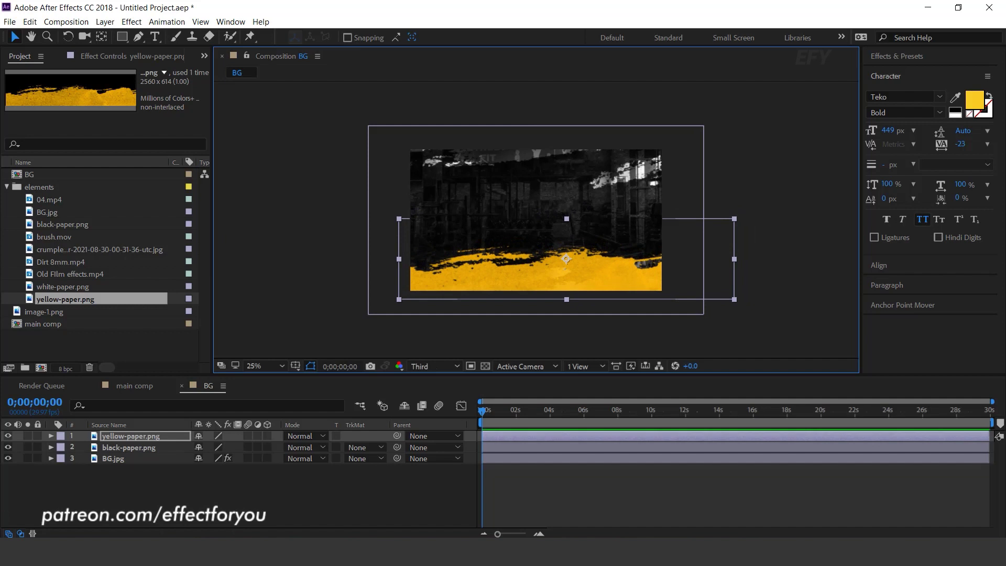
- Add white-paper.png as the top layer and move it up along the top edge of the frame
click(64, 287)
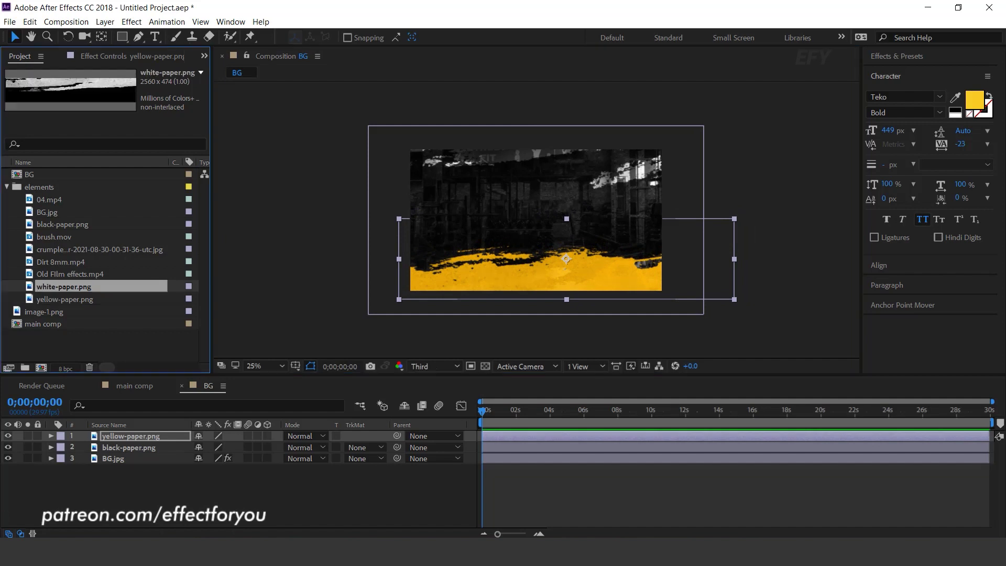
key(ctrl+slash)
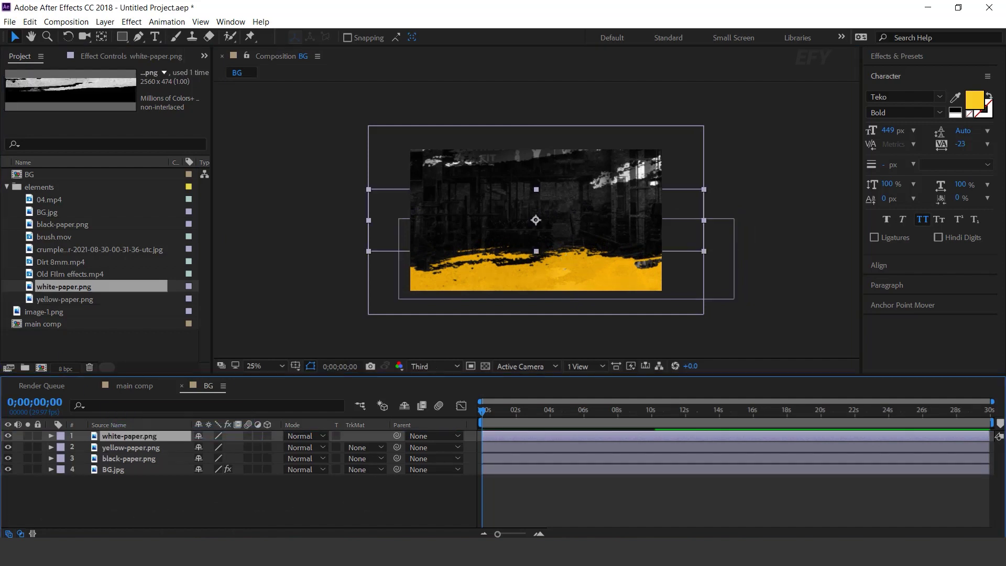
drag(545, 199, 545, 156)
key(F2)
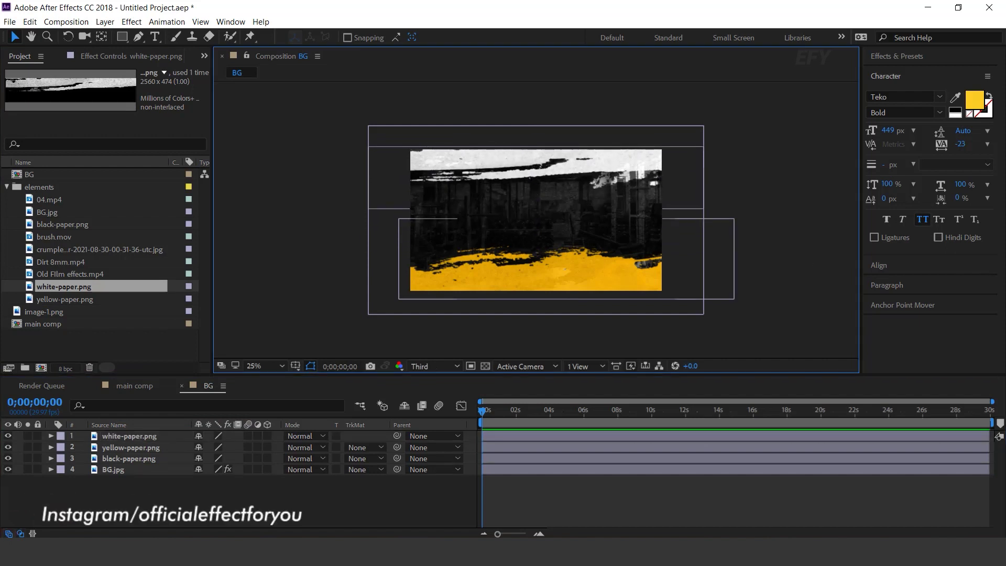
click(231, 495)
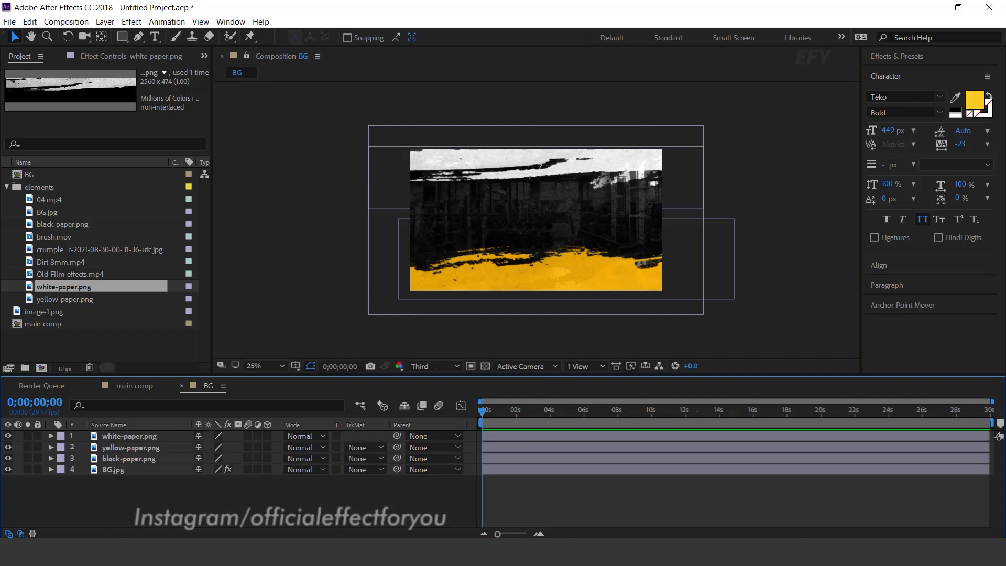
- Close the BG composition and add it as a layer in main comp, starting at 0;00;00;00
key(ctrl+w)
click(99, 345)
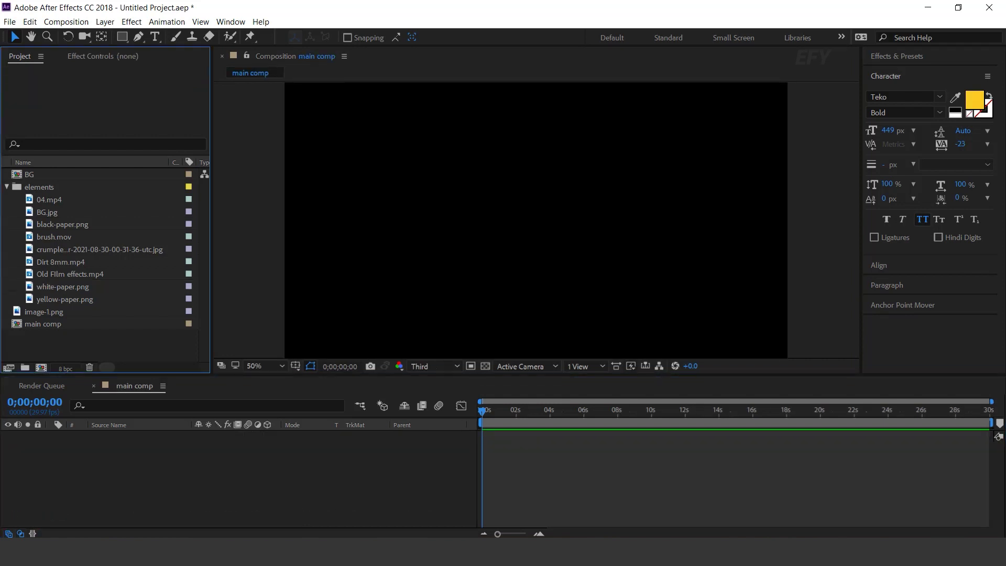
drag(30, 175, 184, 452)
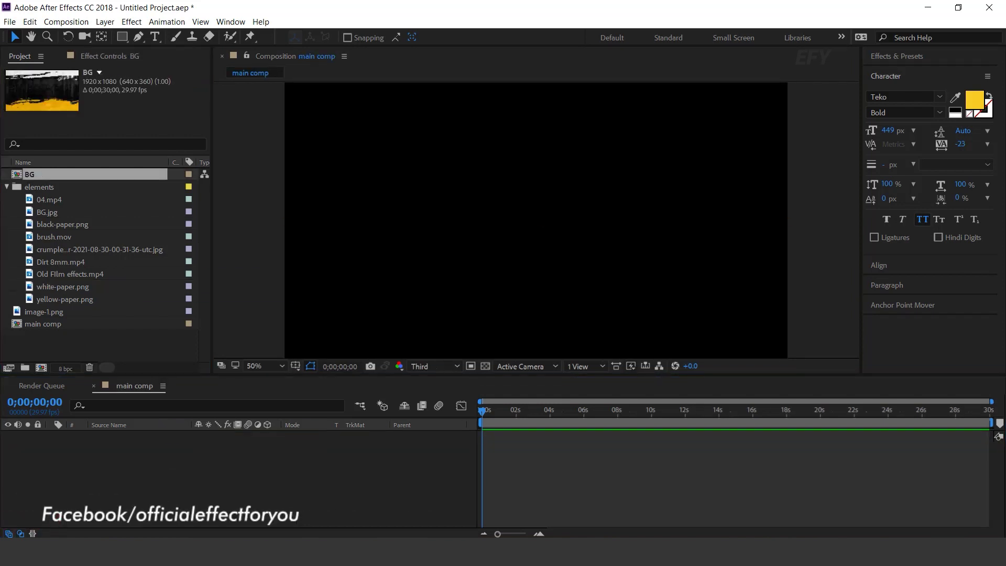
mouse_move(482, 411)
mouse_down()
mouse_move(511, 411)
mouse_move(481, 411)
mouse_up()
click(252, 479)
- Add 04.mp4 above the BG layer in main comp and preview the brush transition
click(49, 199)
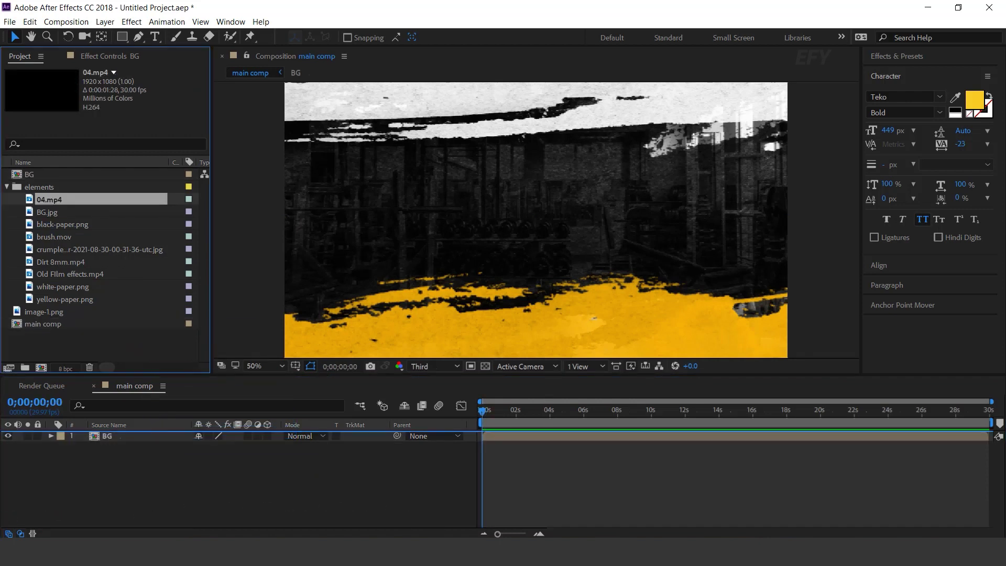
key(ctrl+slash)
key(equal)
key(equal)
key(space)
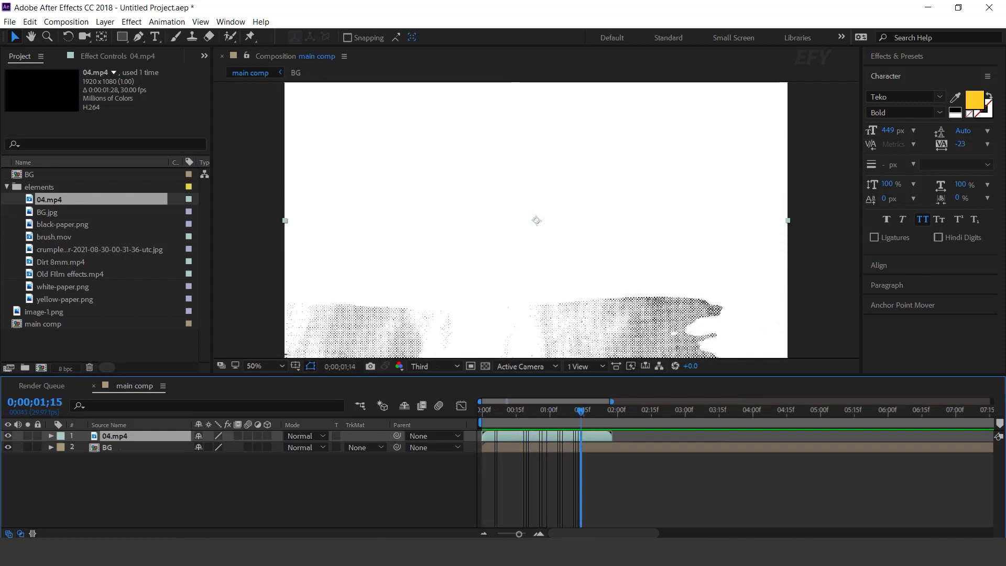
- Set the BG layer's track matte to Luma Matte "04.mp4" and preview the reveal
click(107, 447)
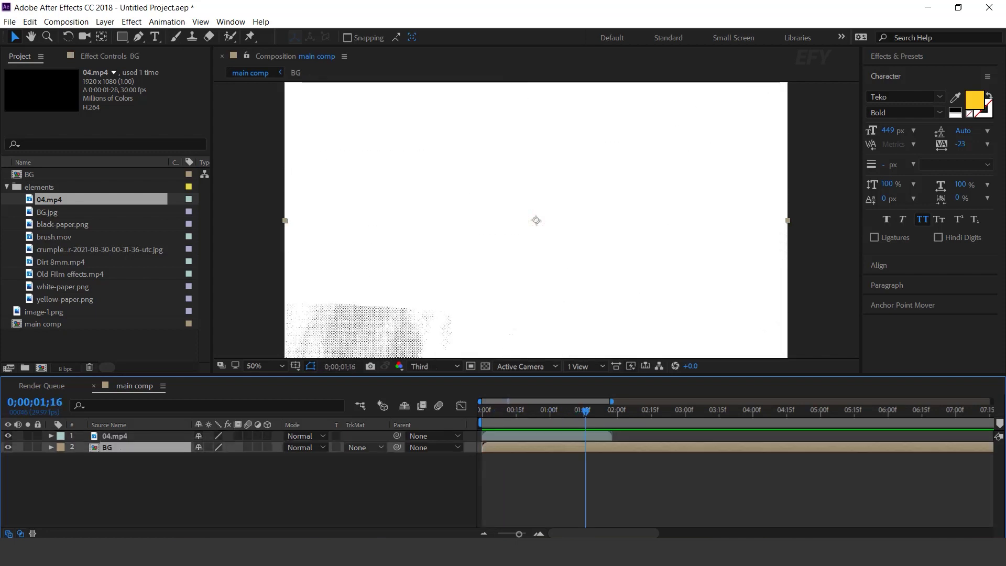
click(361, 447)
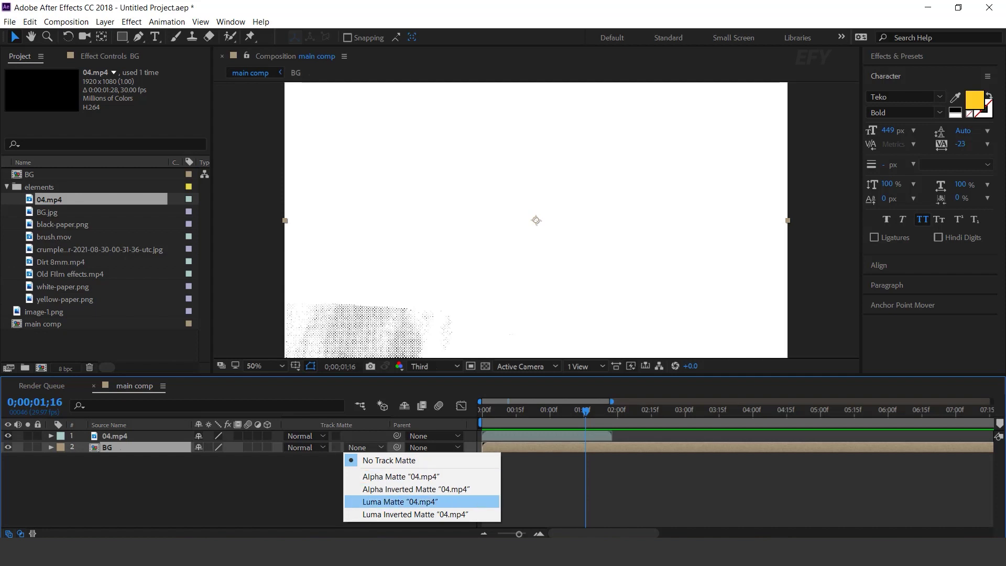
click(400, 502)
key(space)
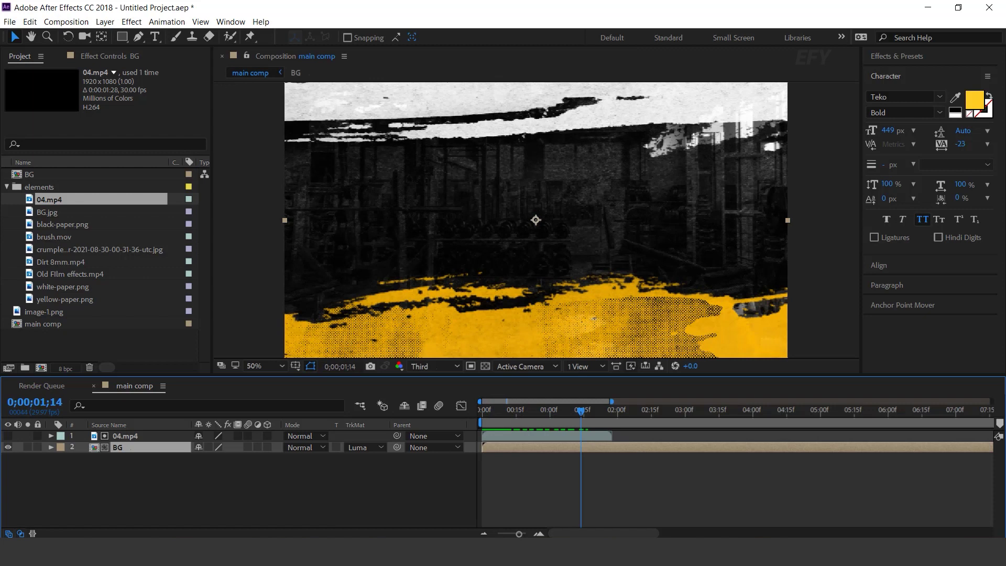
- Time-stretch the 04.mp4 matte layer to a new duration of 0:00:01:00 and preview the faster reveal from the start
click(570, 436)
right_click(570, 436)
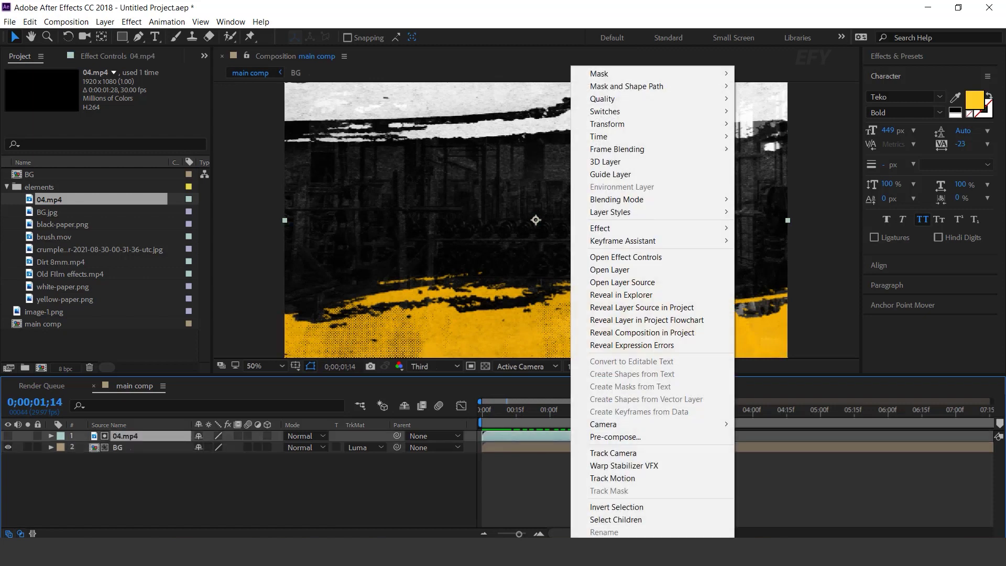
mouse_move(655, 136)
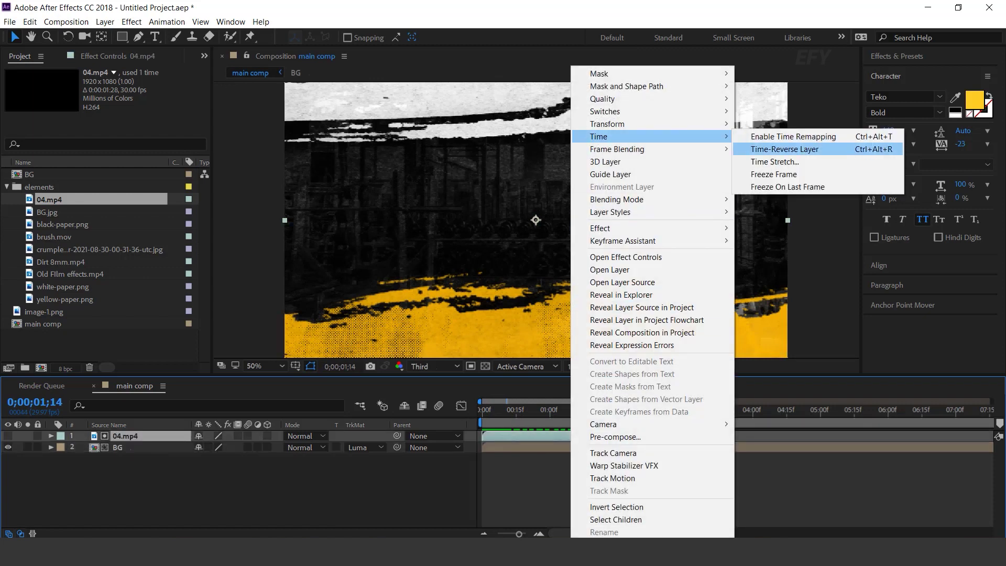
click(775, 161)
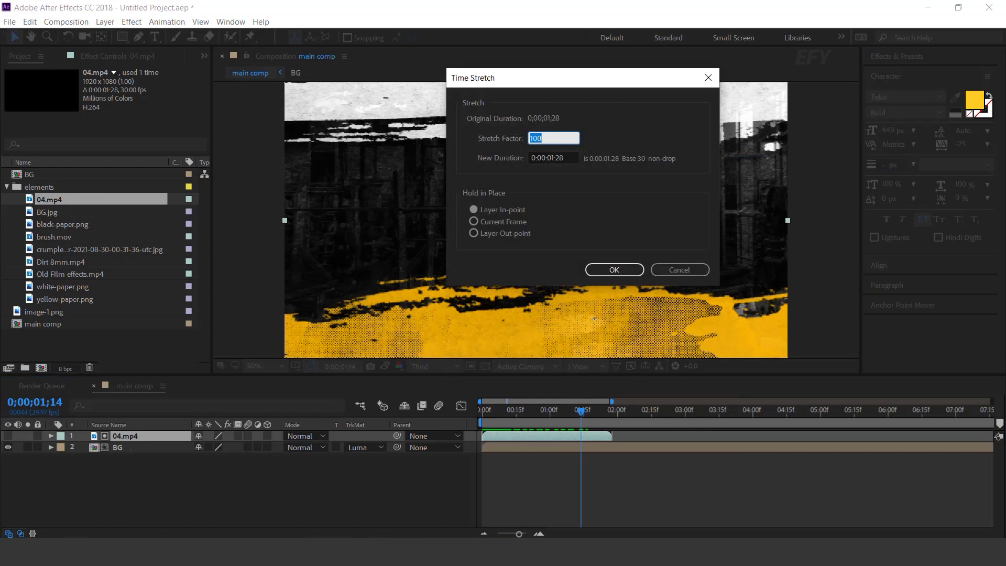
drag(566, 158, 559, 158)
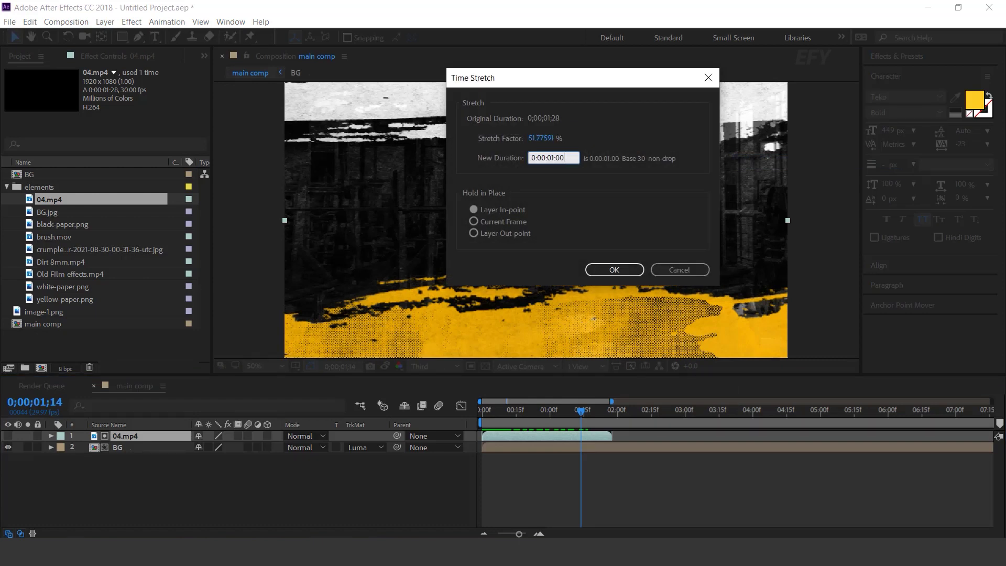
key(Return)
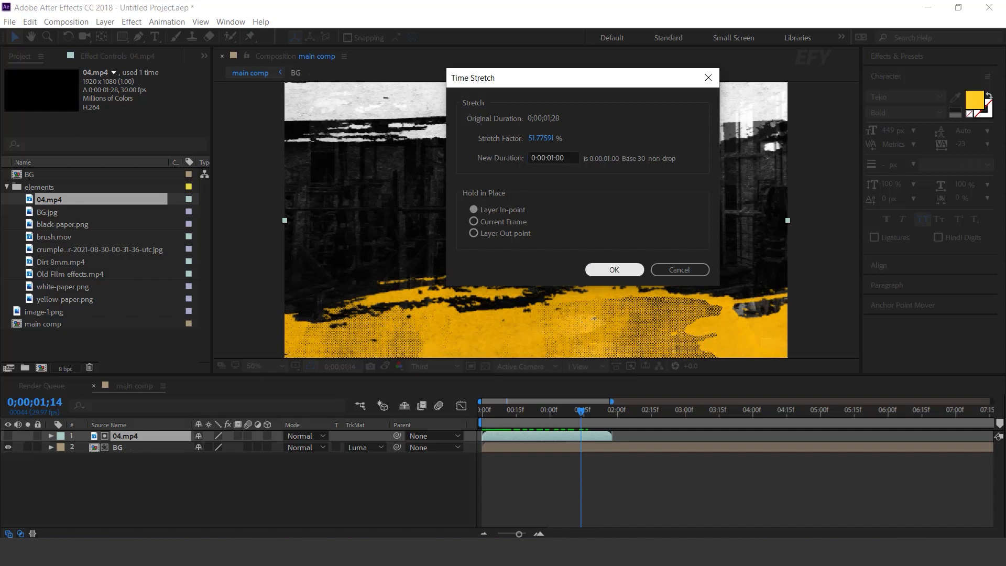
key(Return)
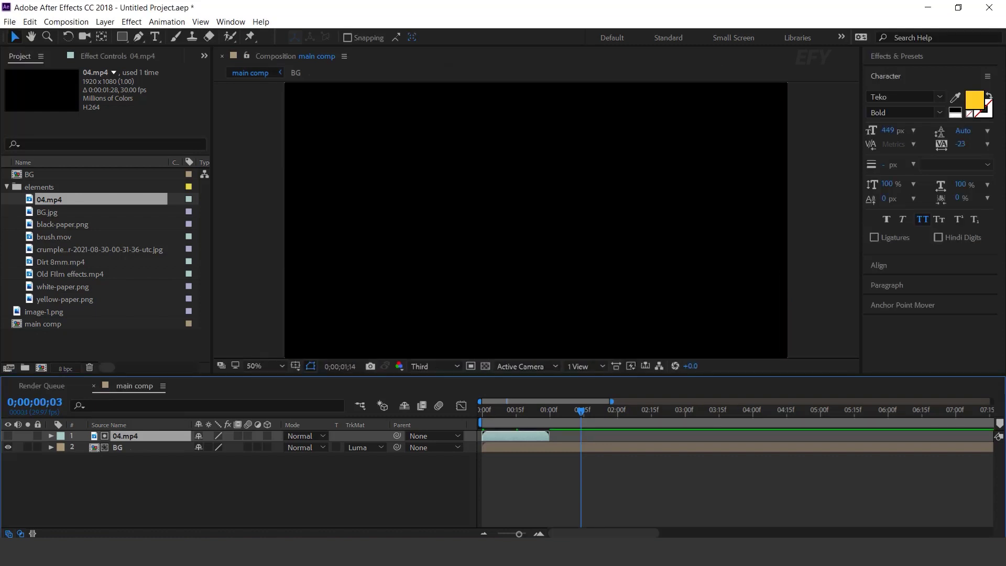
key(Home)
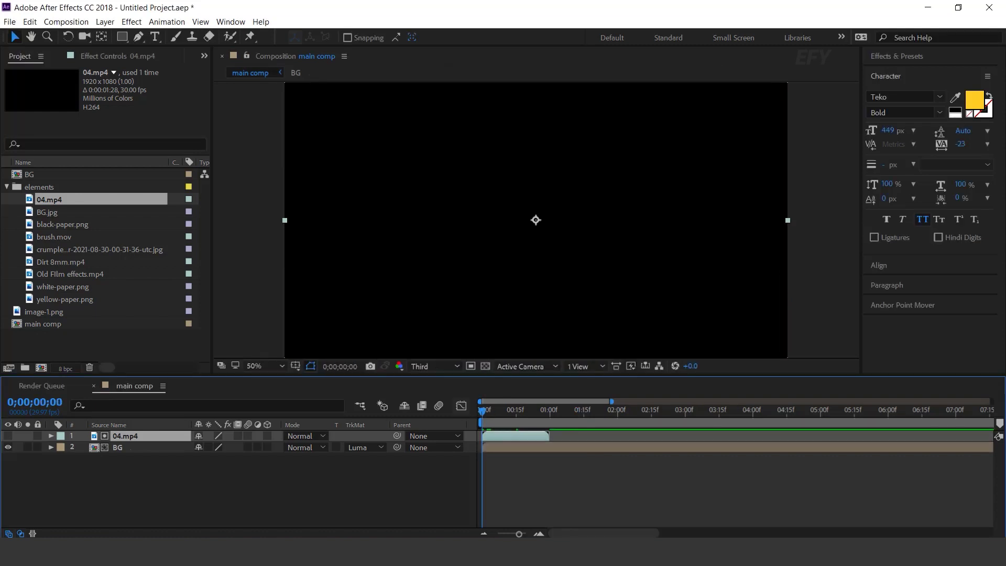
key(space)
click(484, 413)
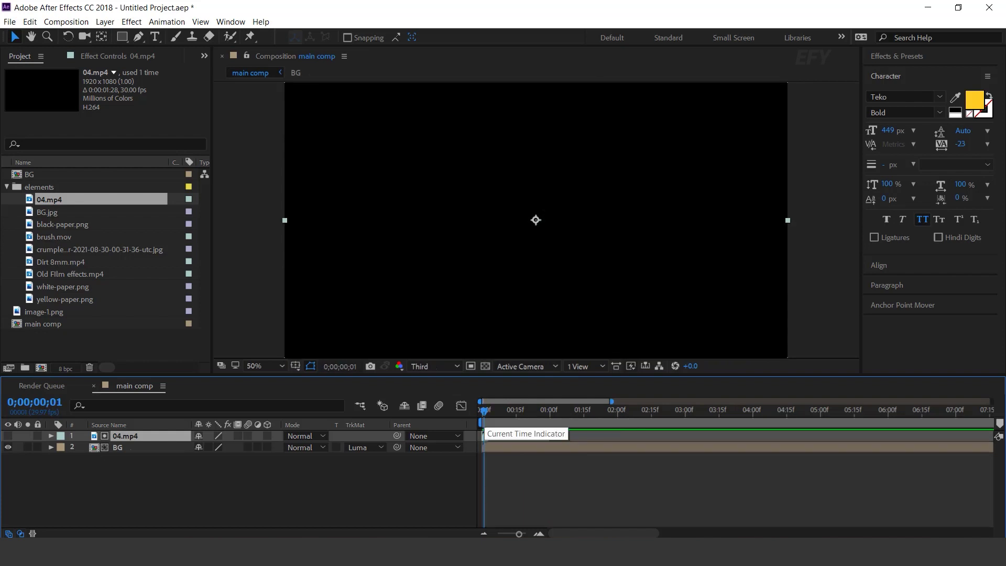
key(space)
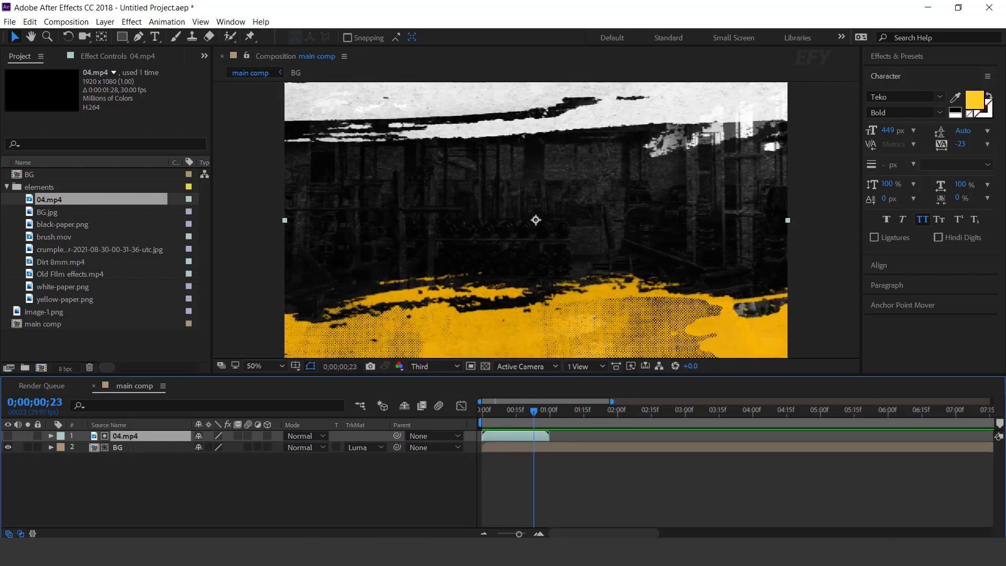
- Enable time remapping on the 04.mp4 matte layer
right_click(523, 221)
mouse_move(550, 134)
click(744, 136)
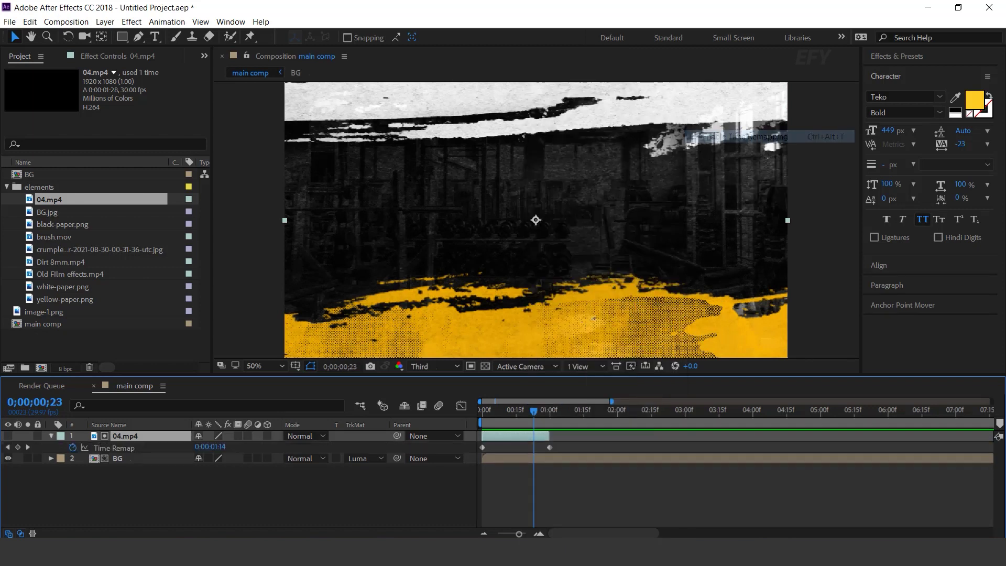
- Extend the end of the time-remapped 04.mp4 layer to about 10 seconds and preview the reveal from the start
drag(548, 436, 945, 435)
key(minus)
key(minus)
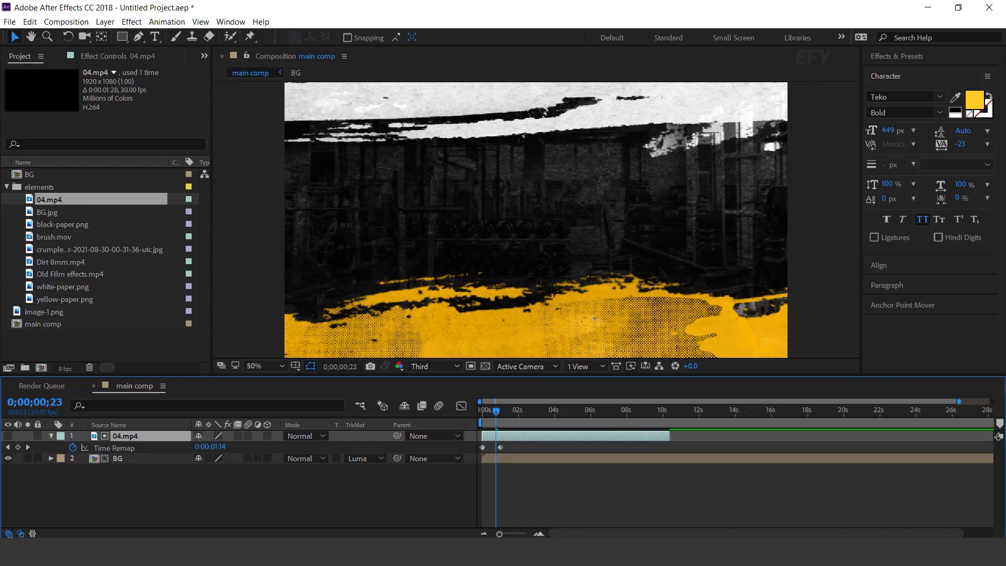
drag(507, 411, 482, 410)
key(space)
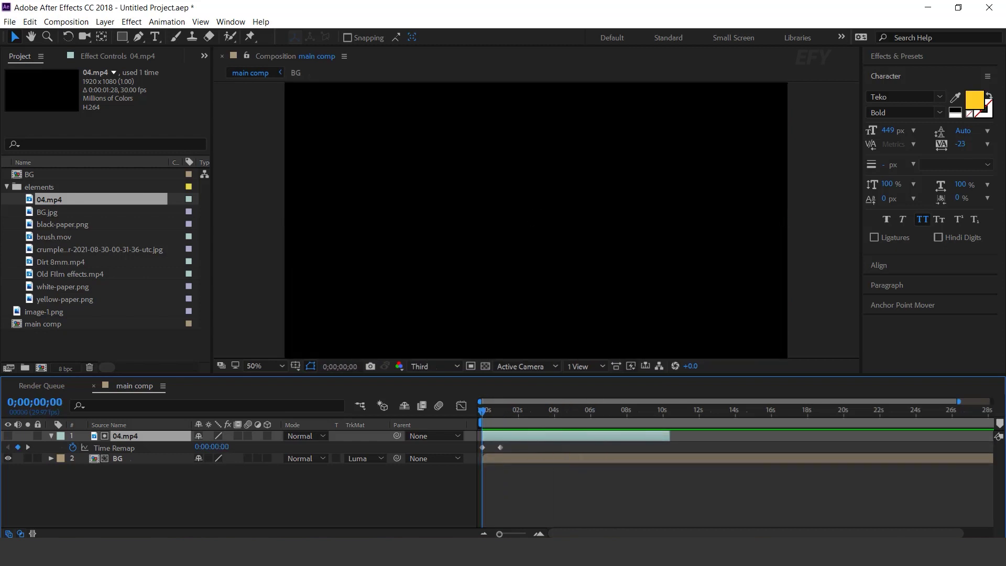
key(space)
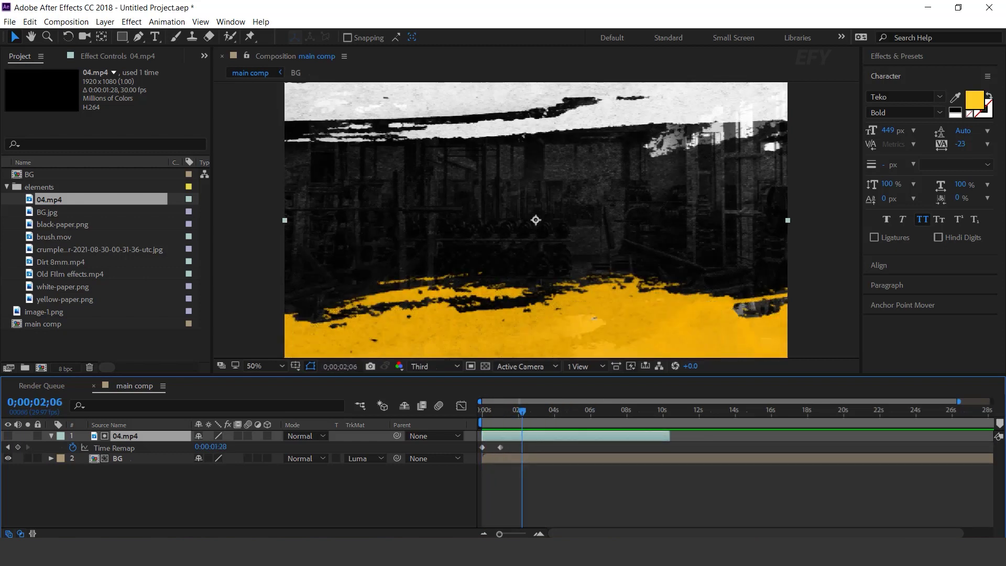
key(ctrl+shift+a)
key(u)
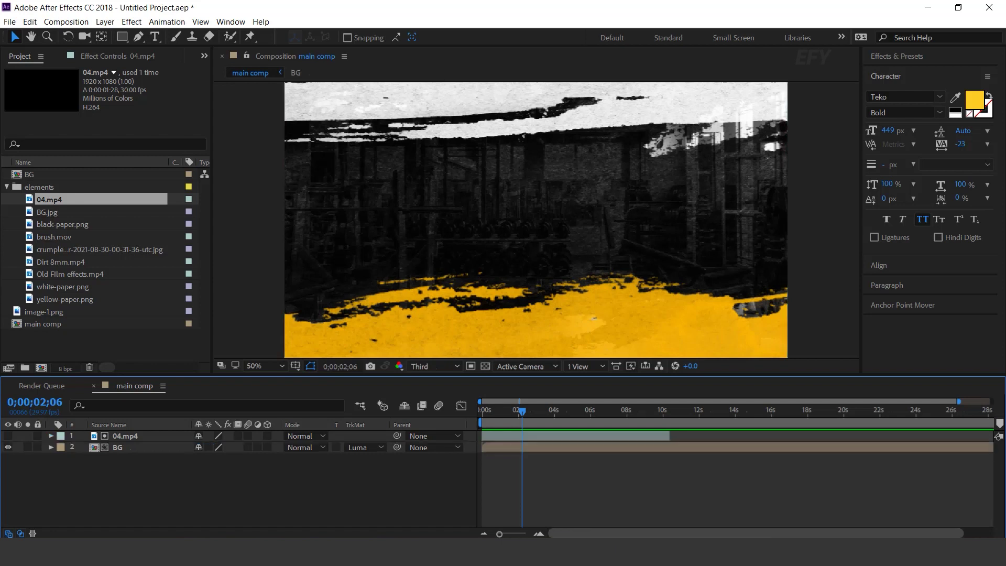
- Create a new 1920 x 1080 composition named "BG text-1" at 29.97 fps with a 30-second duration
key(=)
key(ctrl+n)
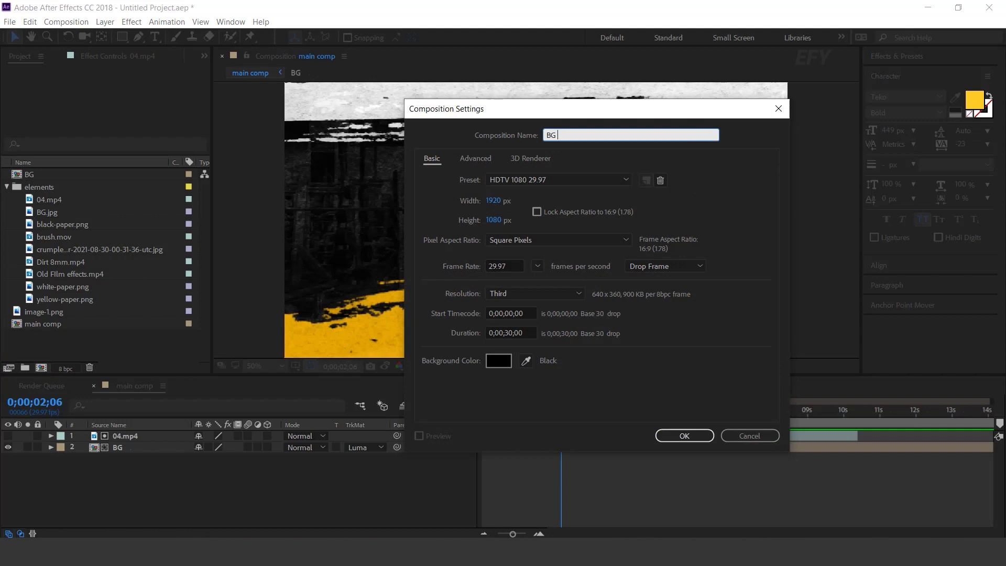
text(BG text-1)
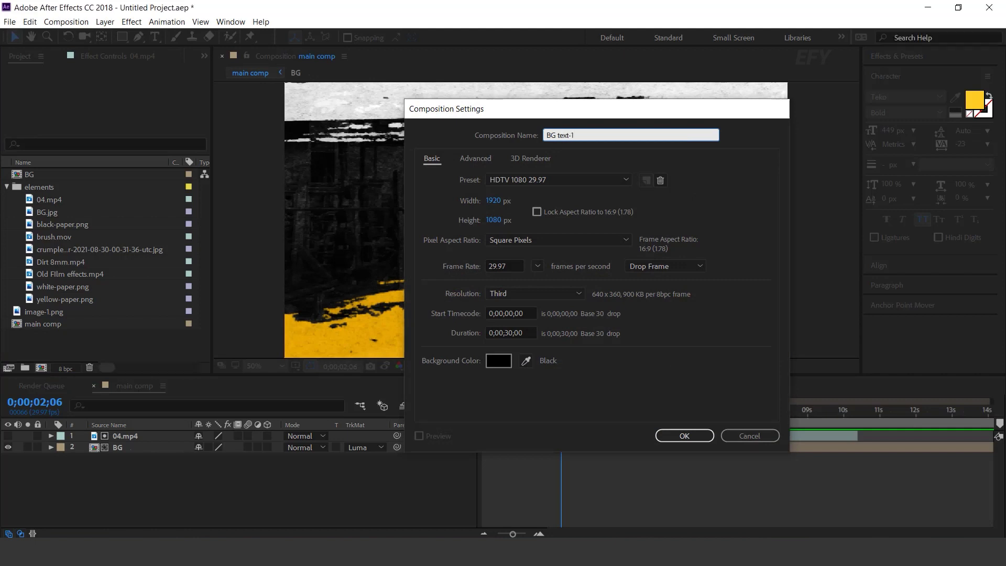
key(Return)
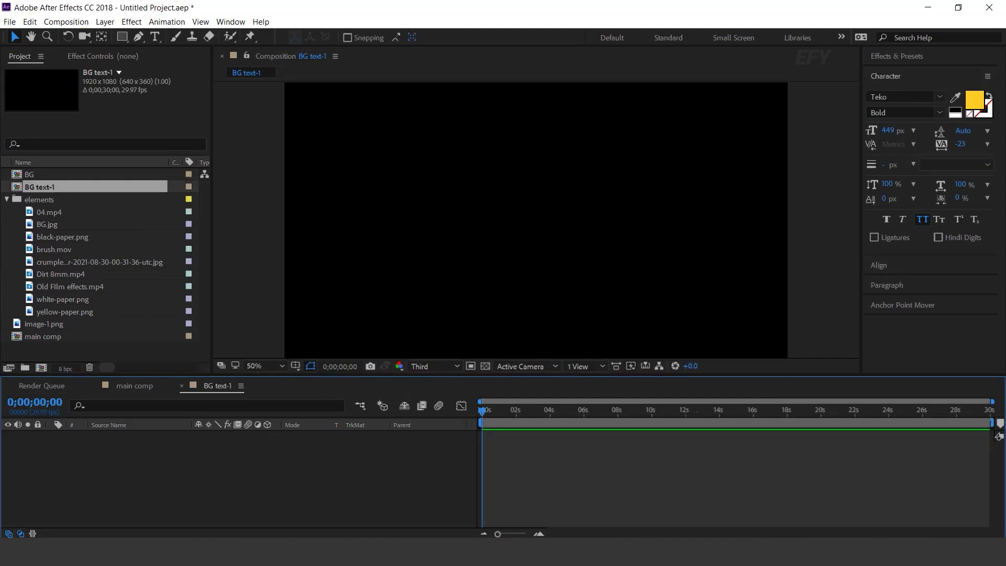
- Add a text layer reading "BE Strong BE Strong" and place its start at the left edge of the frame
key(ctrl+alt+shift+t)
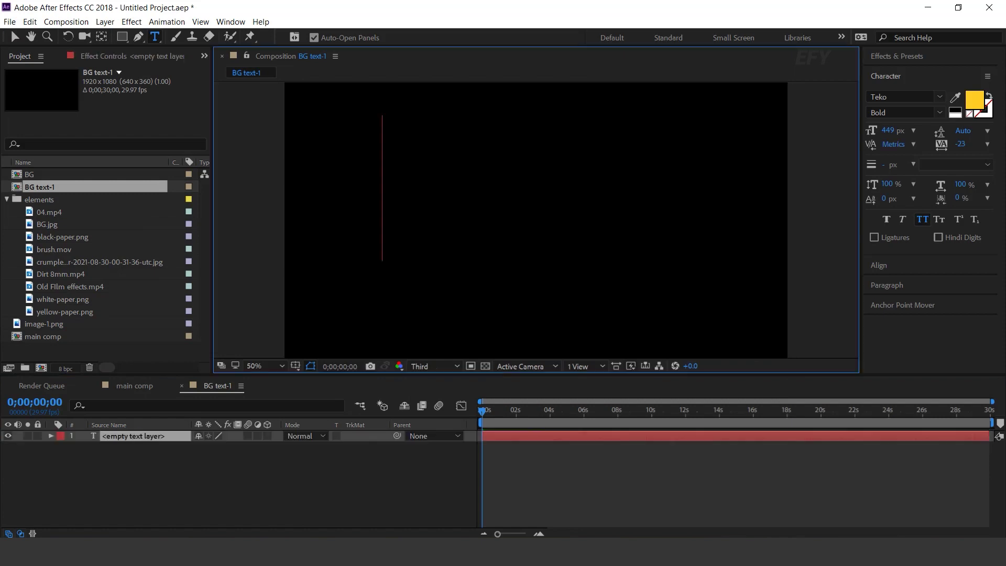
key(ctrl+v)
drag(406, 173, 782, 193)
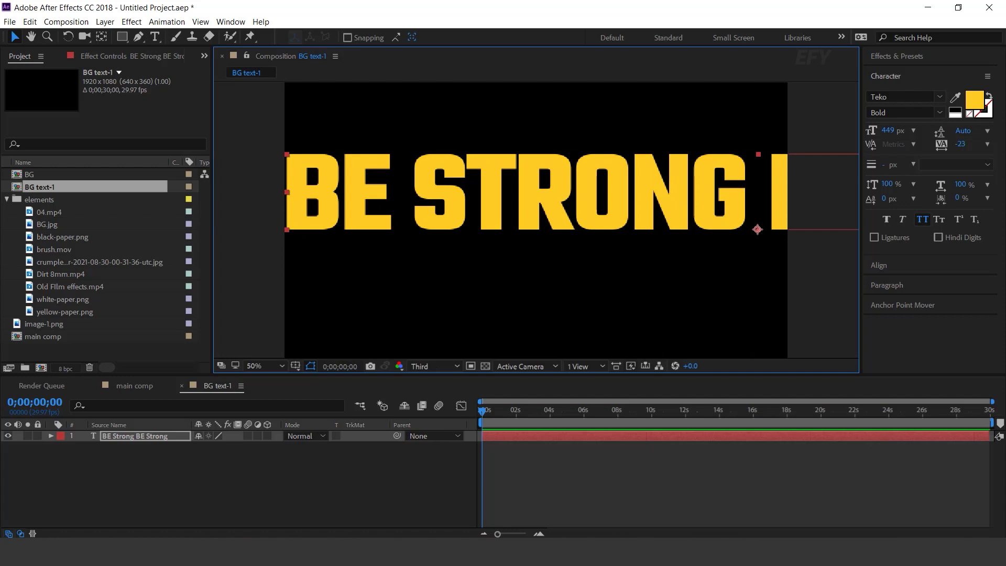
- Enable per-character 3D on the BE Strong BE Strong text layer
click(50, 435)
click(274, 447)
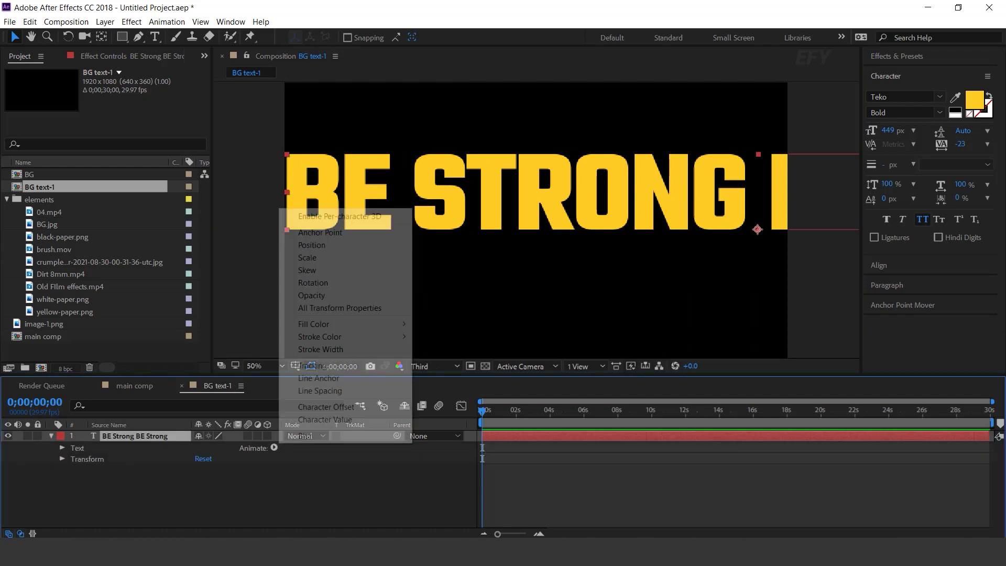
click(340, 216)
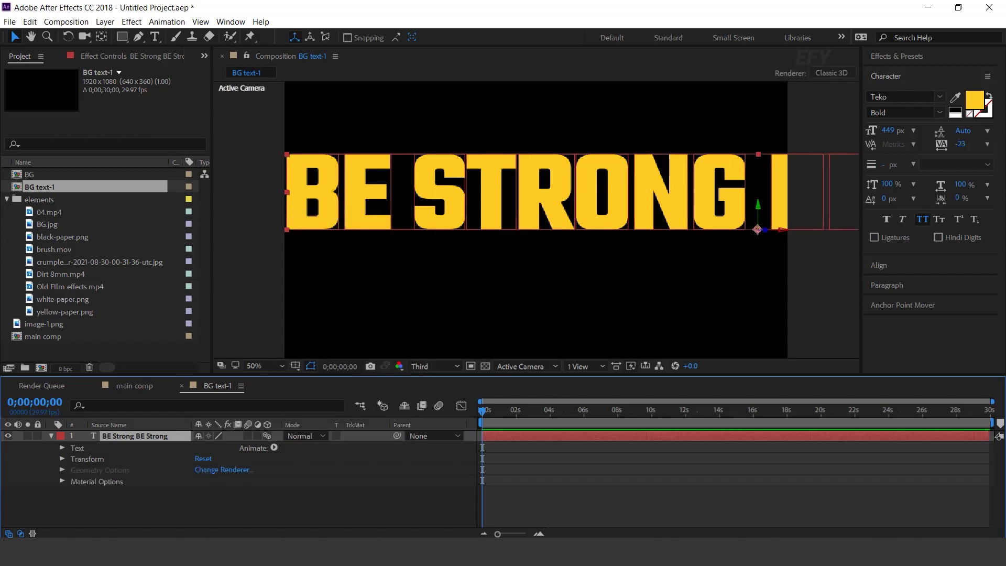
- Add Position and Opacity text animator properties, setting Position to 0.0, 0.0, -1000.0 and Opacity to 0%
click(274, 448)
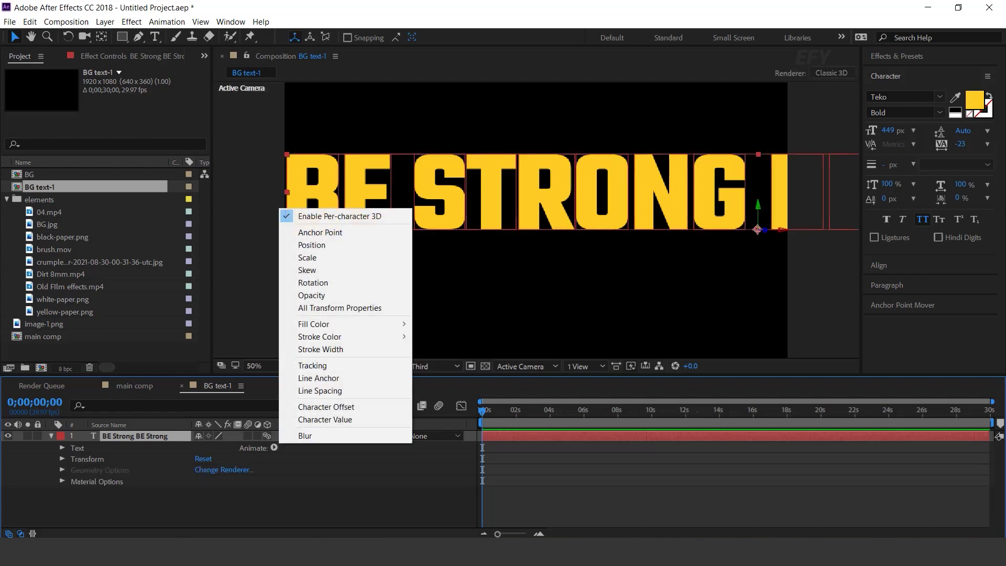
click(312, 245)
click(274, 447)
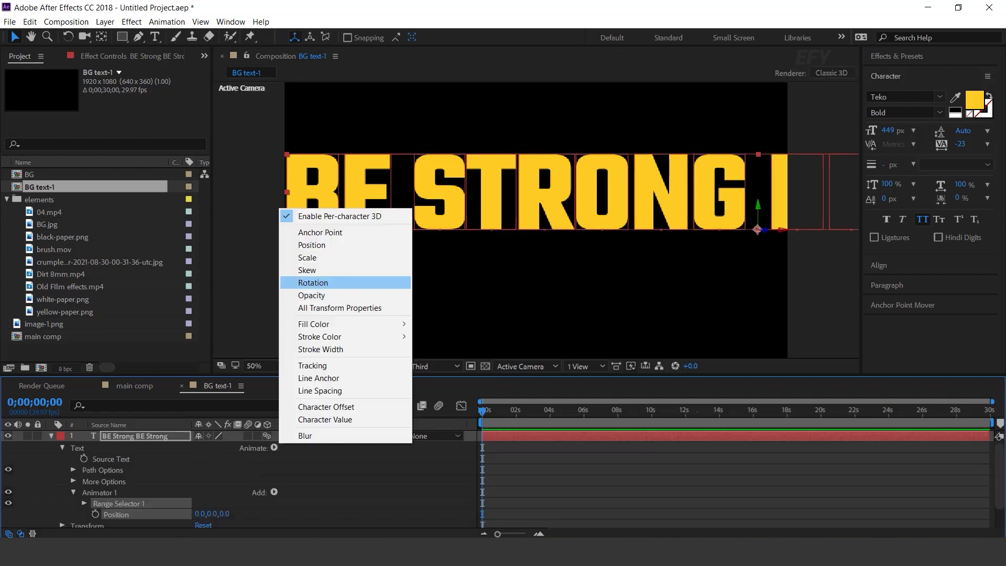
click(312, 295)
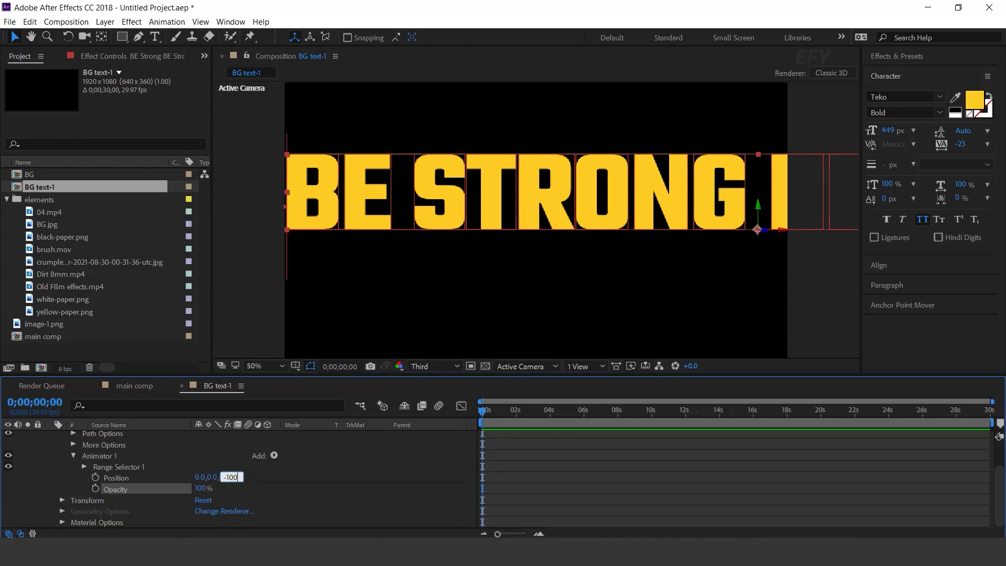
key(Return)
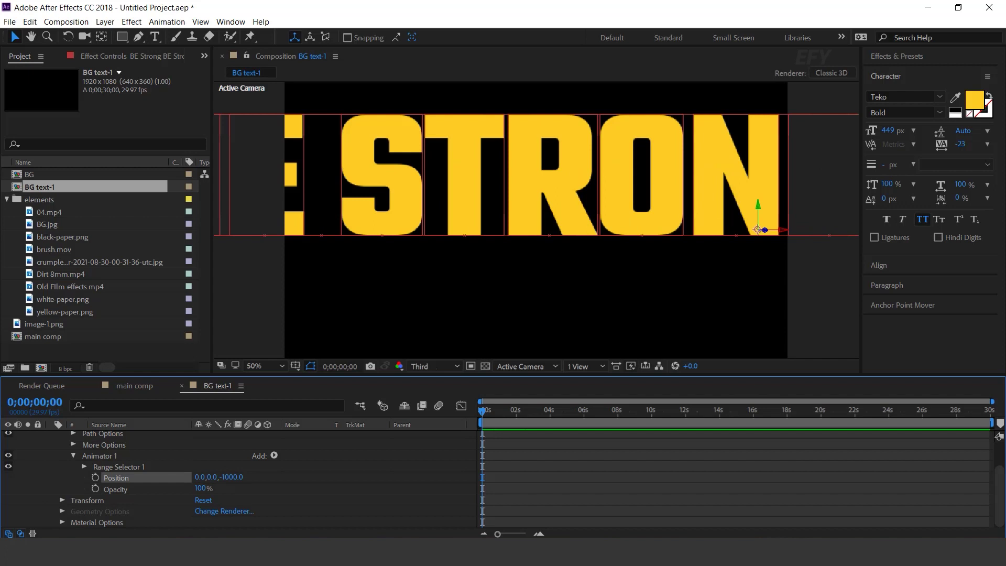
text(0)
key(Return)
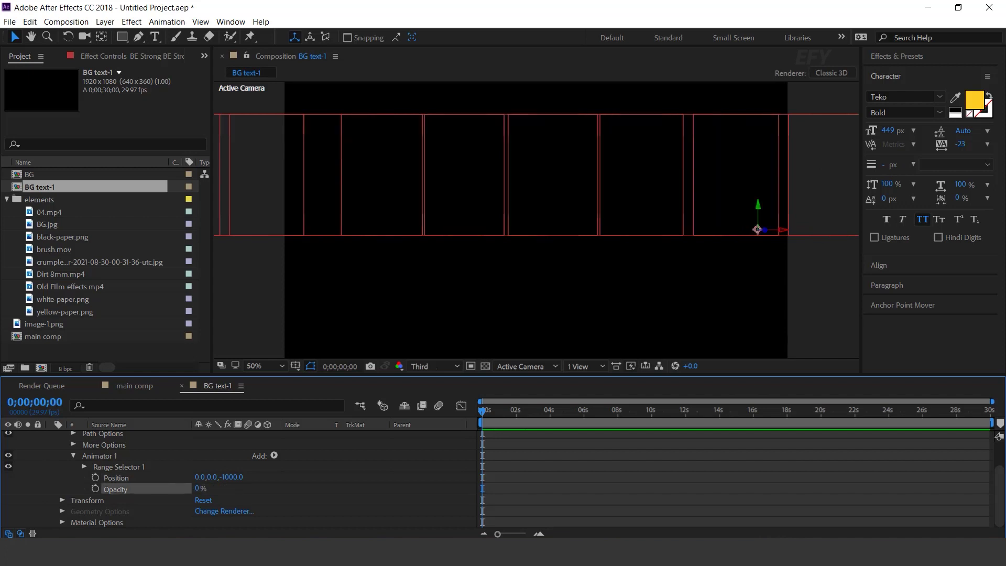
- Keyframe the Offset of Animator 1's range selector from -100% at the start to 100% at 0;00;00;23
click(119, 467)
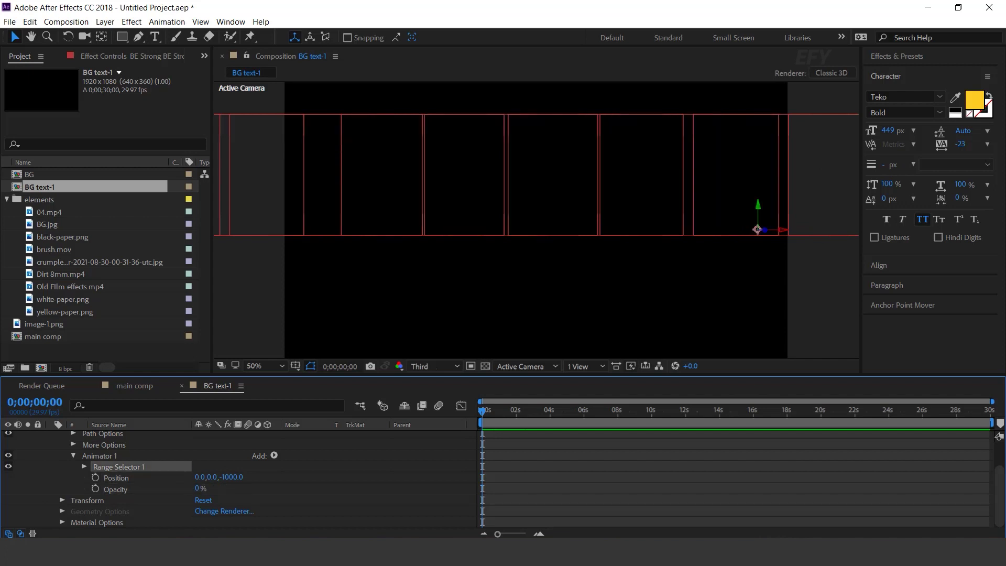
click(84, 467)
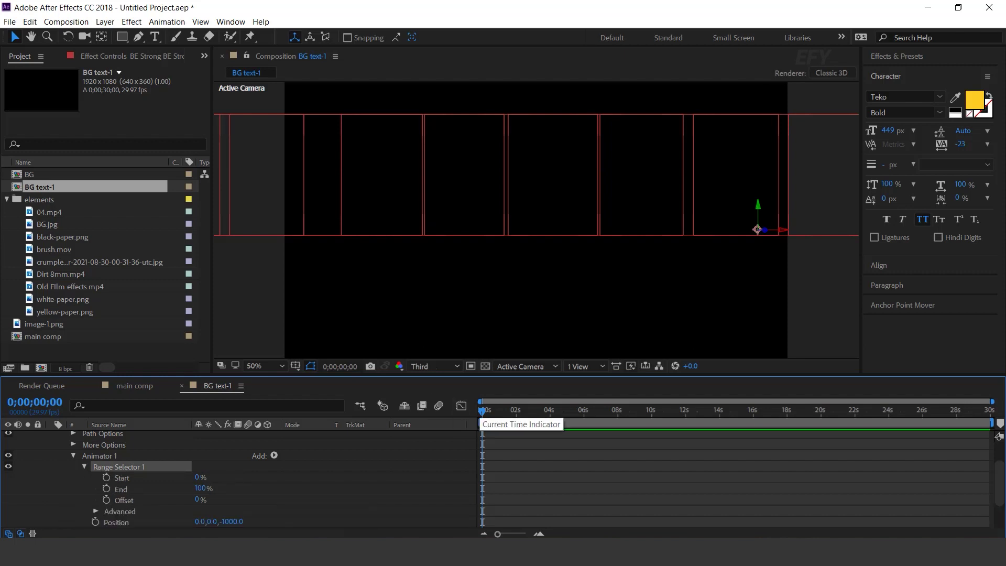
click(106, 499)
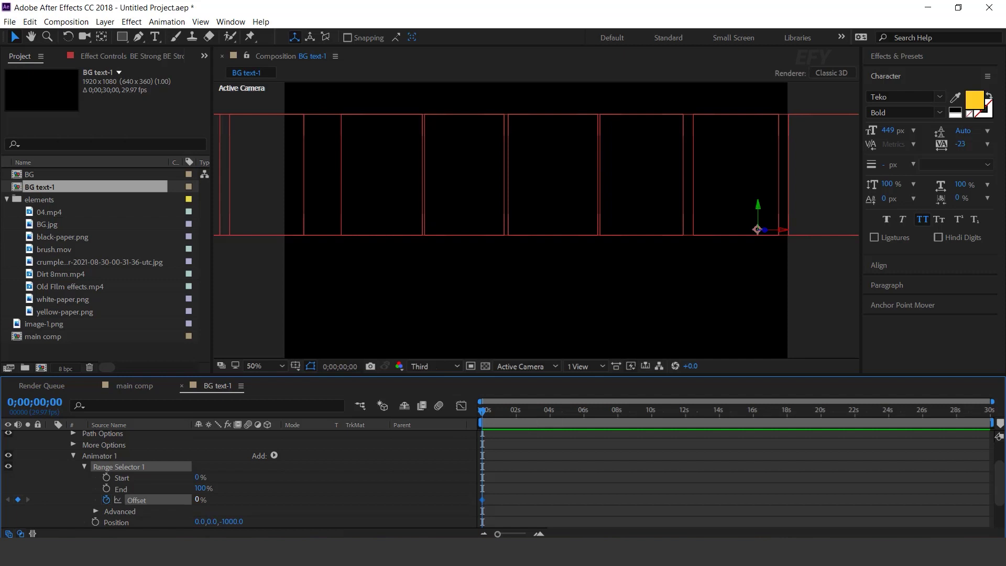
drag(198, 500, 137, 499)
click(539, 534)
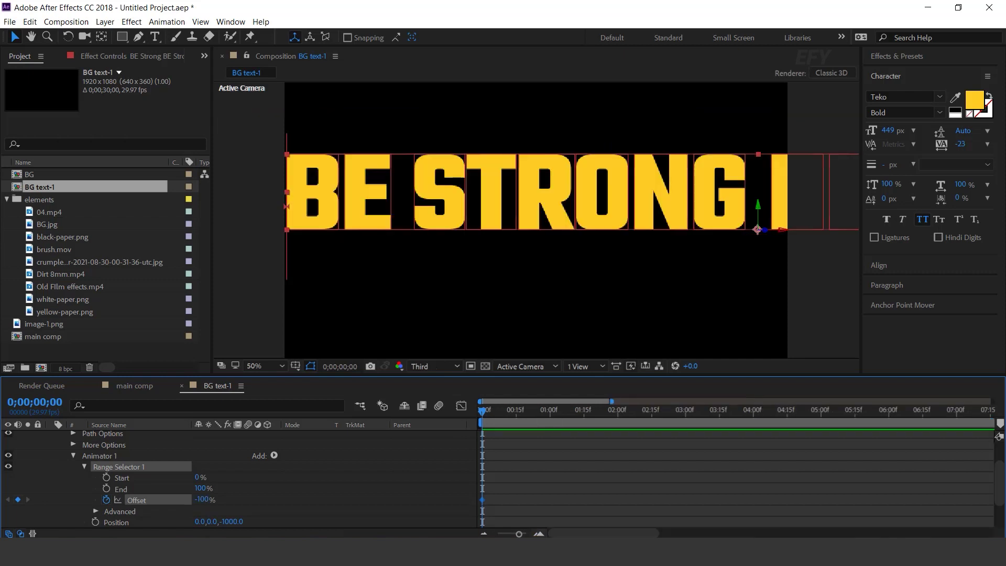
drag(482, 412, 534, 410)
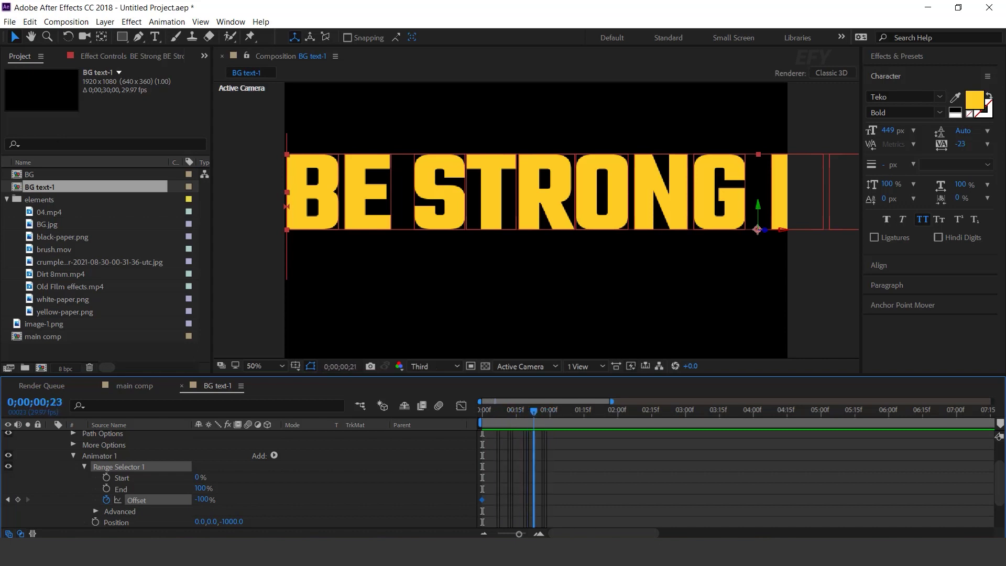
drag(201, 500, 309, 499)
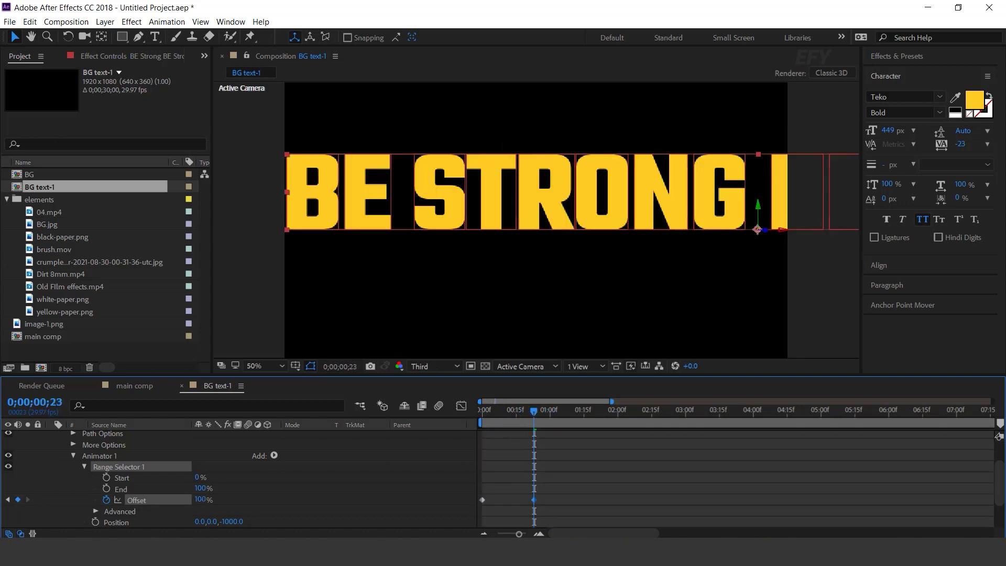
- Apply Easy Ease to both Offset keyframes of the range selector
scroll(574, 472, down, 1)
drag(575, 453, 489, 474)
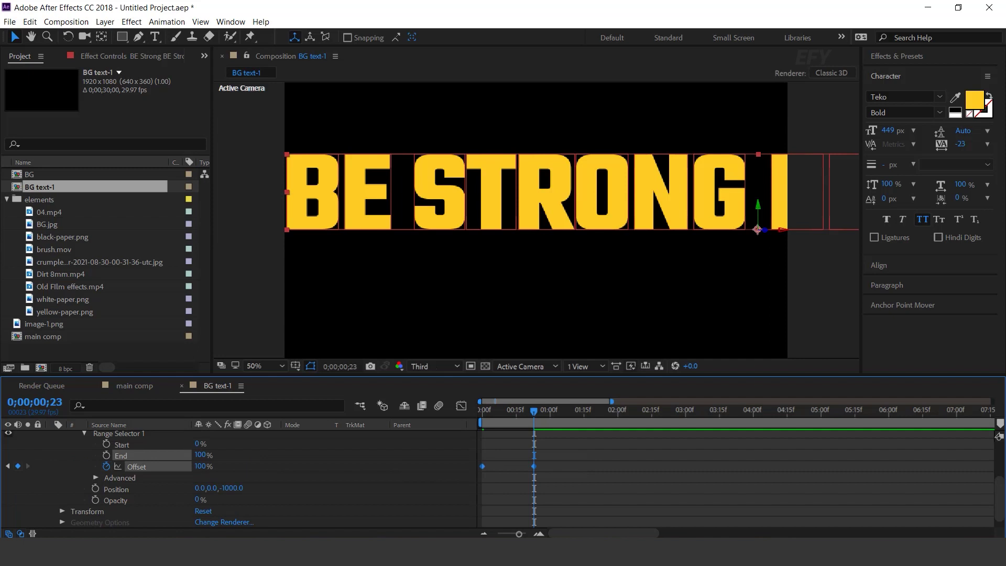
right_click(484, 465)
mouse_move(555, 458)
click(662, 369)
- Set the range selector's Shape to Ramp Up, Ease Low to 100% and Ease High to 50%, and preview the text animation from the start
click(96, 477)
scroll(96, 477, down, 1)
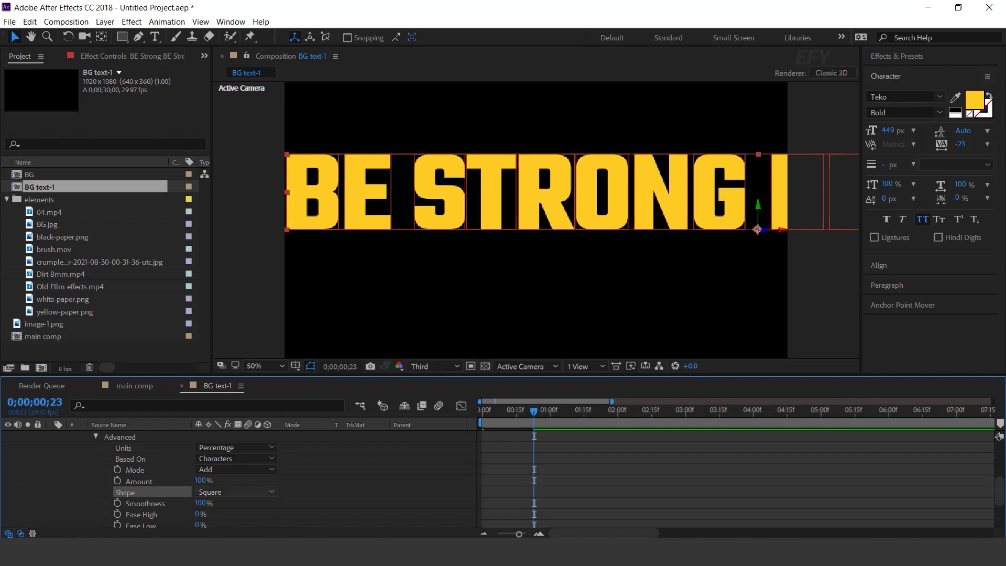
click(236, 492)
click(236, 428)
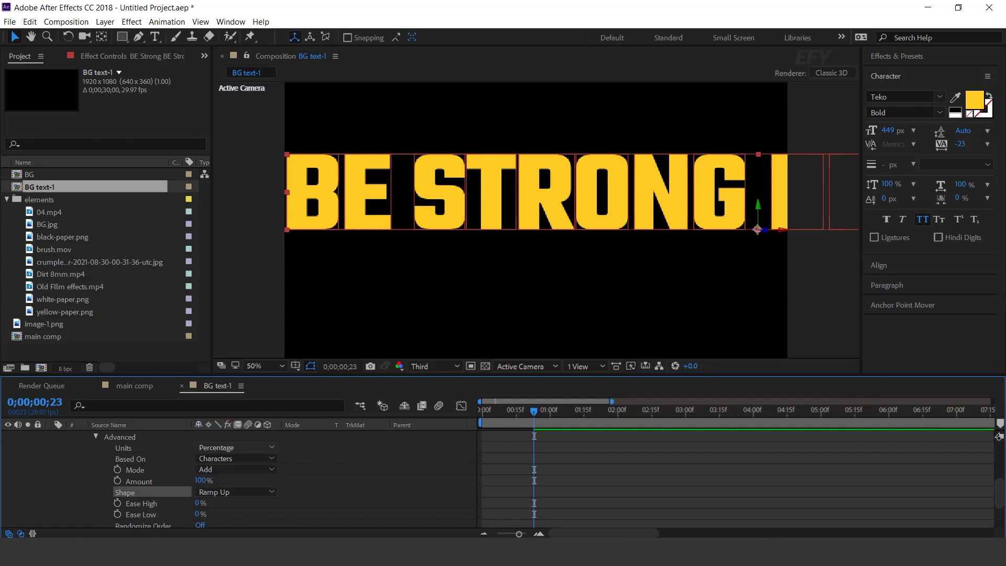
drag(197, 514, 267, 514)
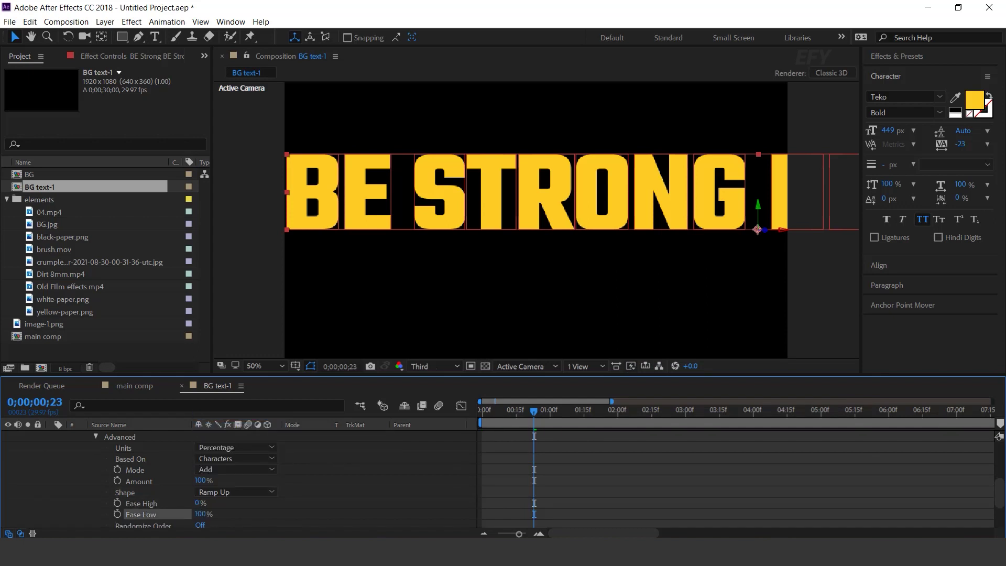
click(315, 503)
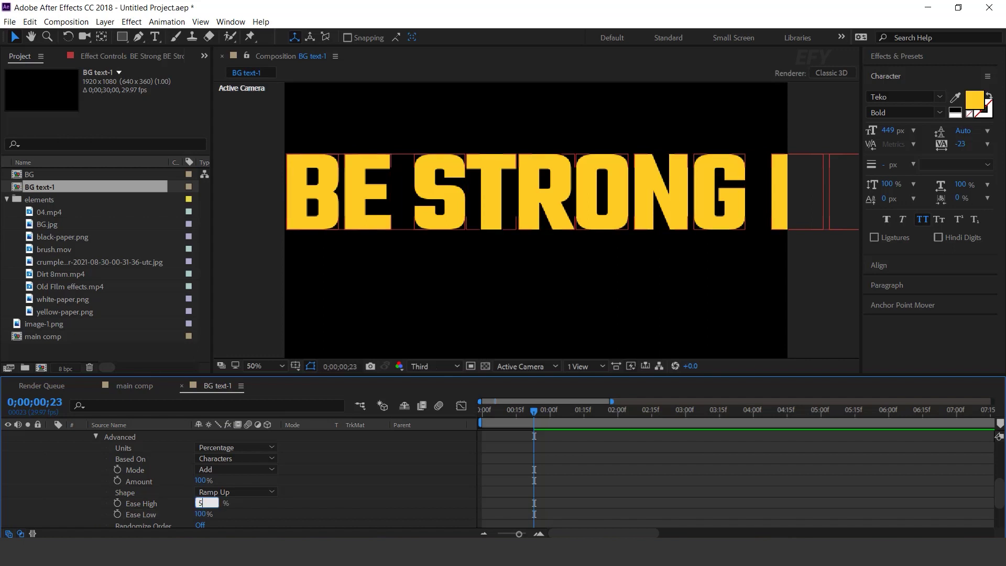
key(Return)
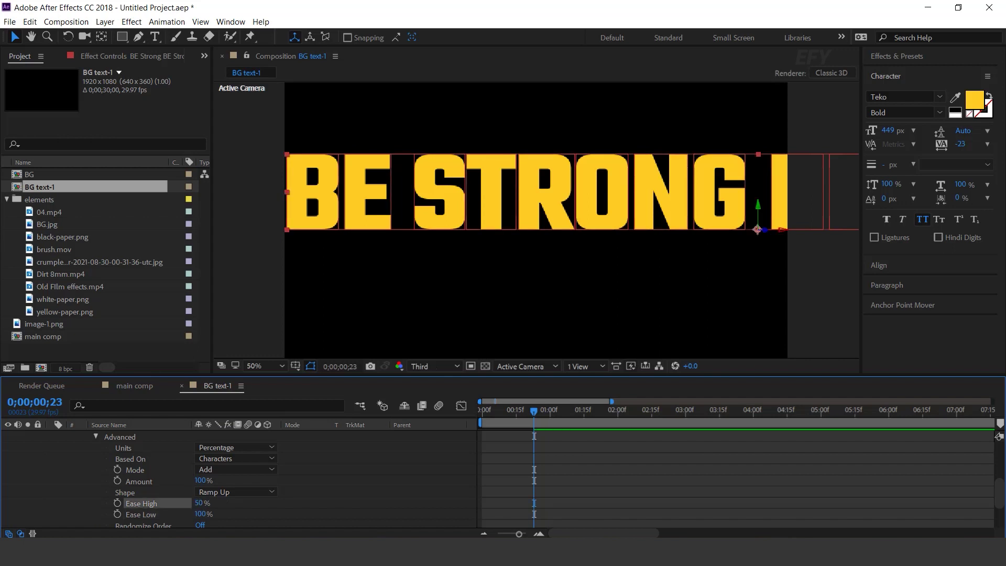
scroll(315, 480, up, 5)
drag(534, 411, 481, 412)
key(space)
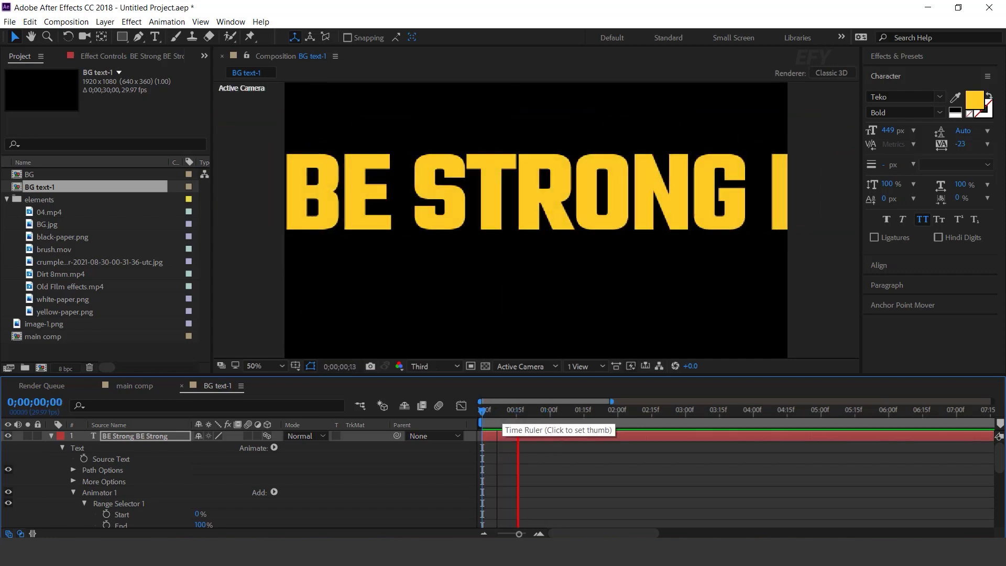
click(567, 410)
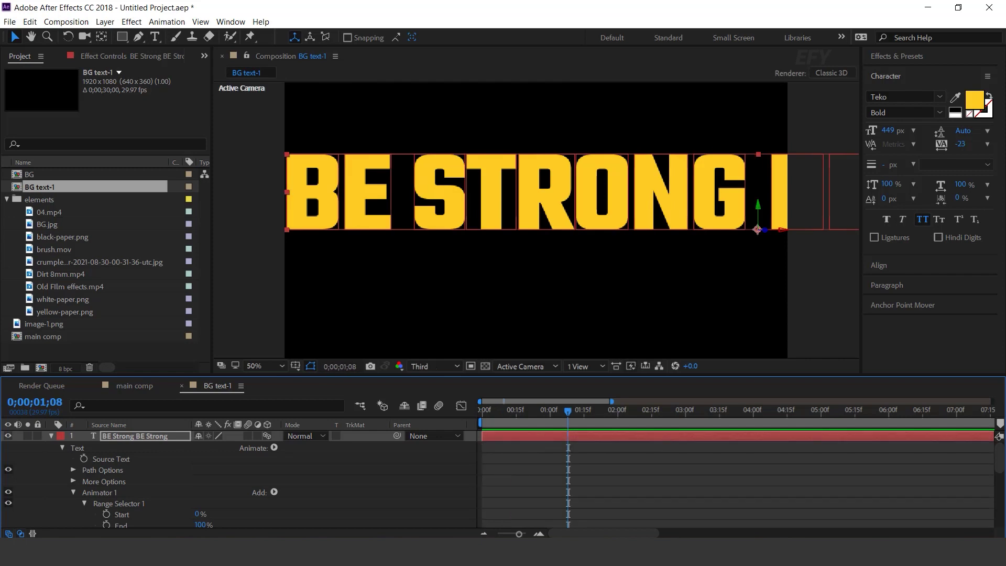
key(space)
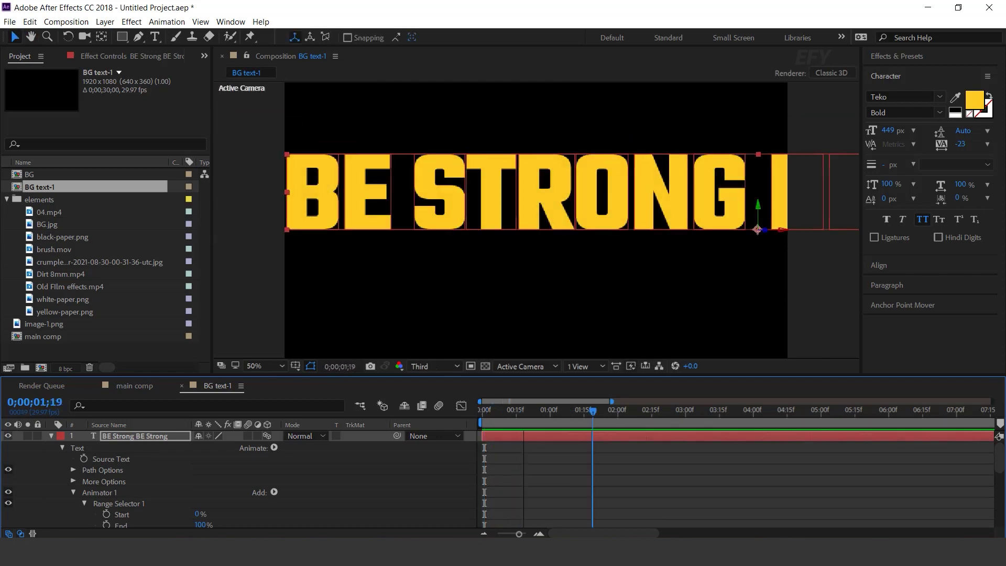
key(Return)
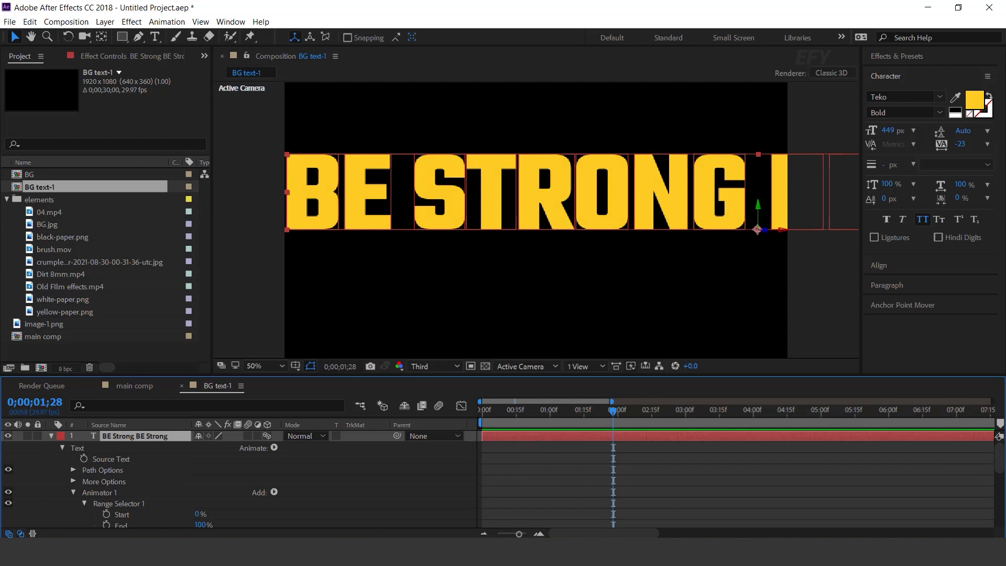
- Add a second Position animator to the text layer and set its Position to 3.0, 3.0, 3.0
click(273, 447)
click(314, 243)
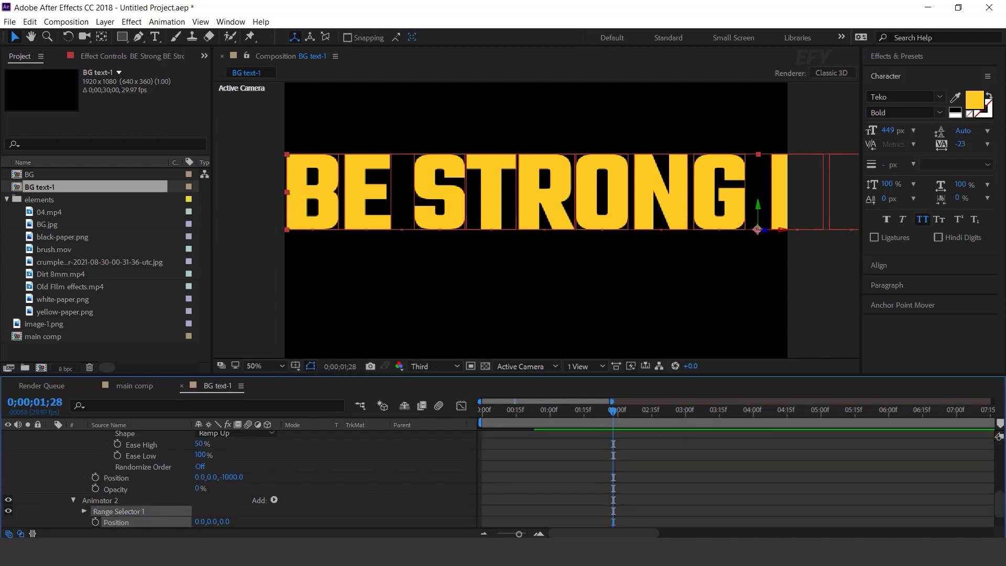
scroll(236, 480, down, 1)
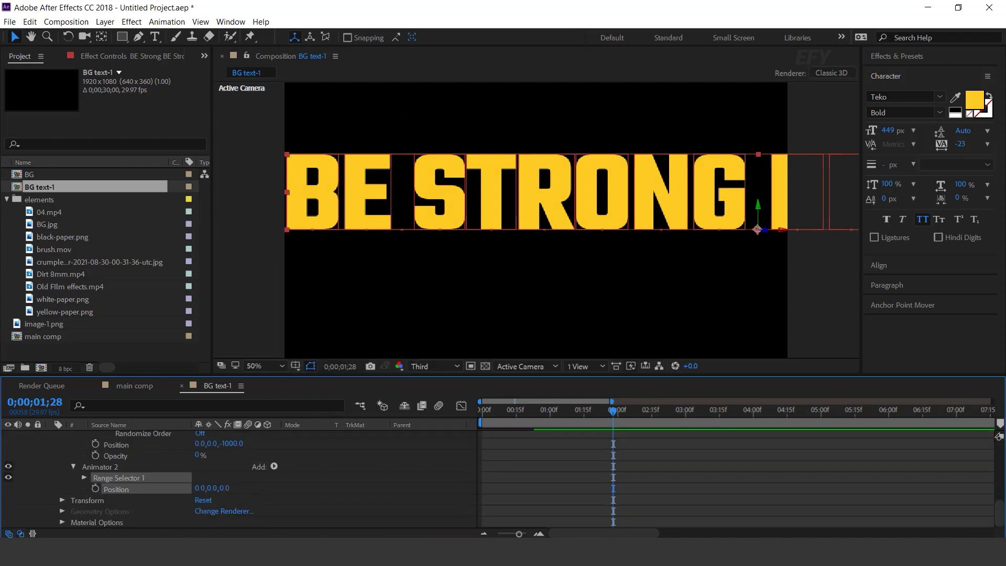
click(200, 488)
text(3)
key(Tab)
text(3)
key(Tab)
text(3)
key(Return)
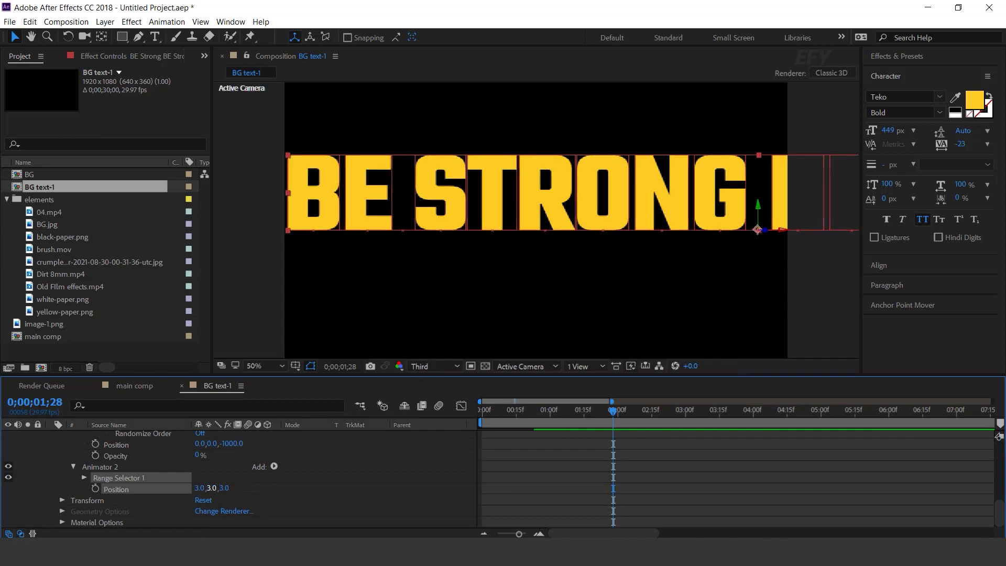
- Add a Wiggly selector to Animator 2 of the text layer
click(101, 467)
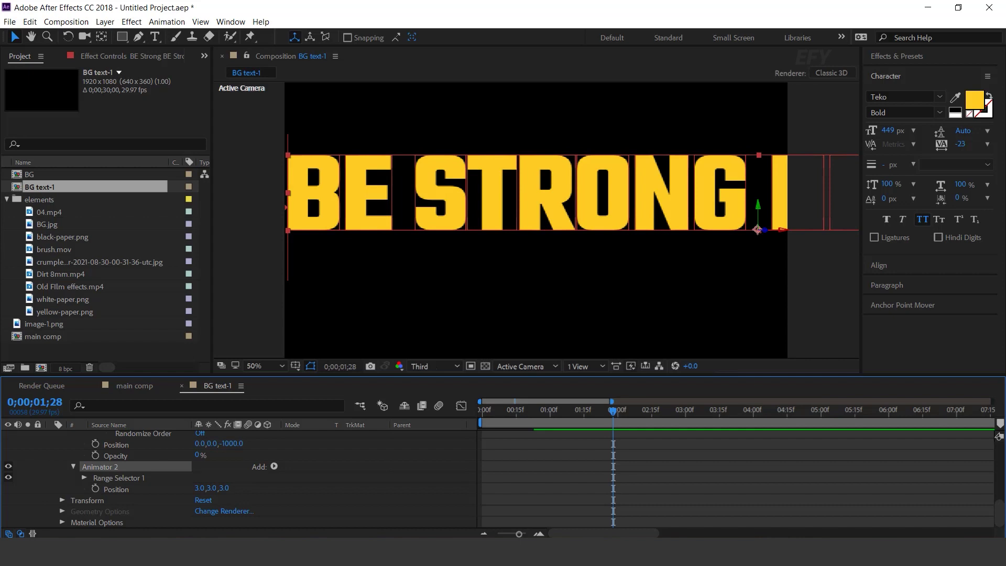
click(273, 466)
mouse_move(302, 482)
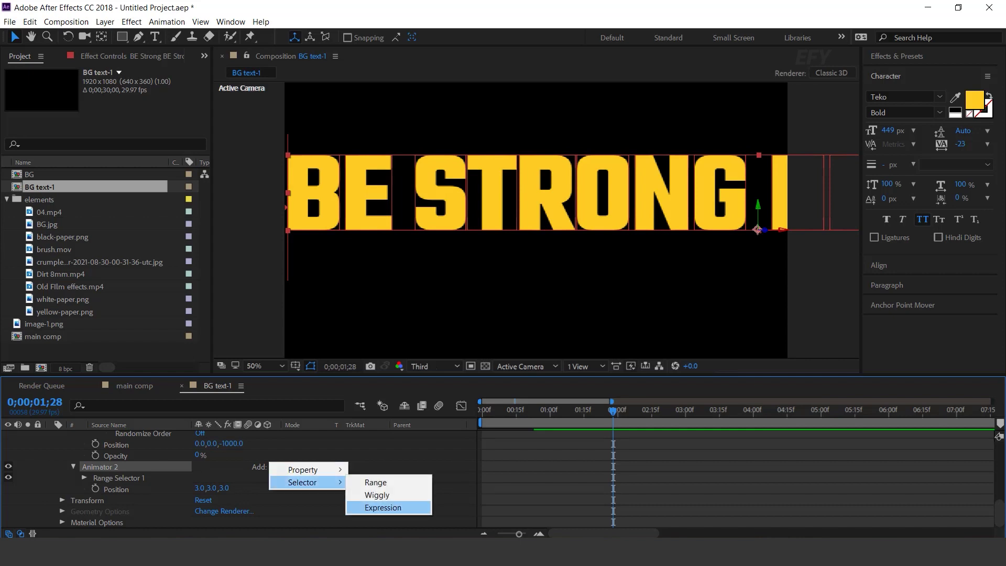
click(377, 494)
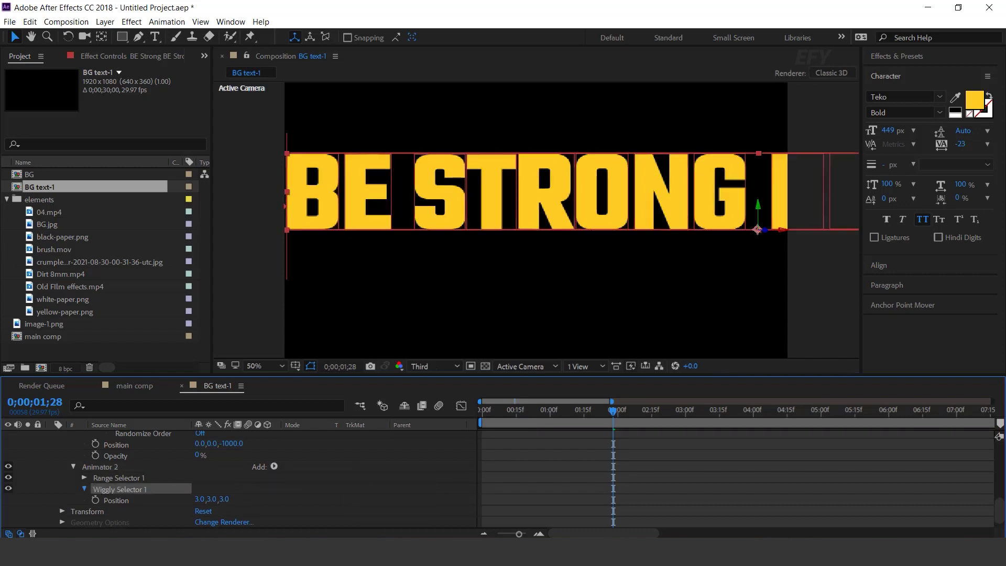
- Set the Wiggly selector's Wiggles/Second to 3 and preview the text motion
click(84, 489)
scroll(85, 489, down, 2)
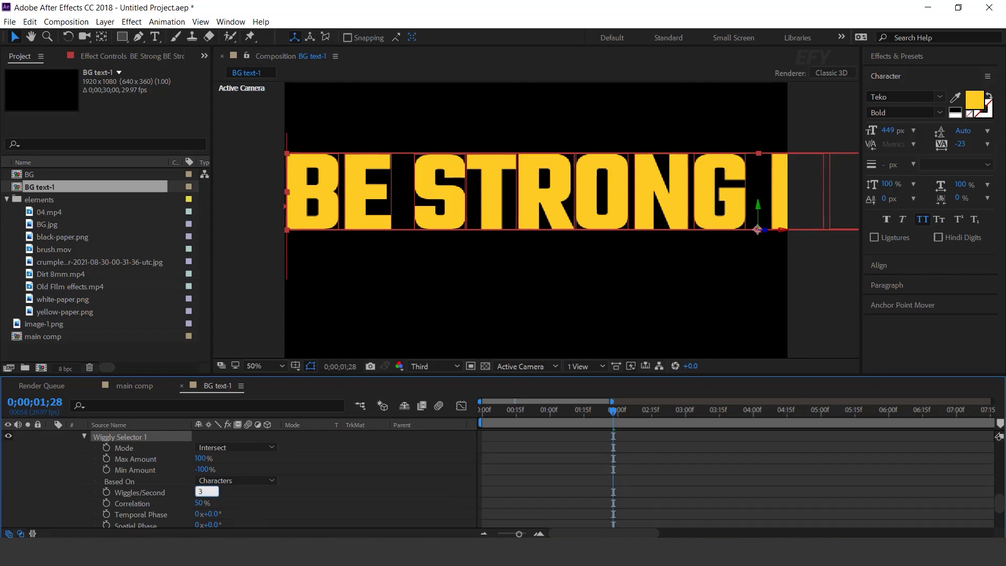
text(3)
key(Return)
key(space)
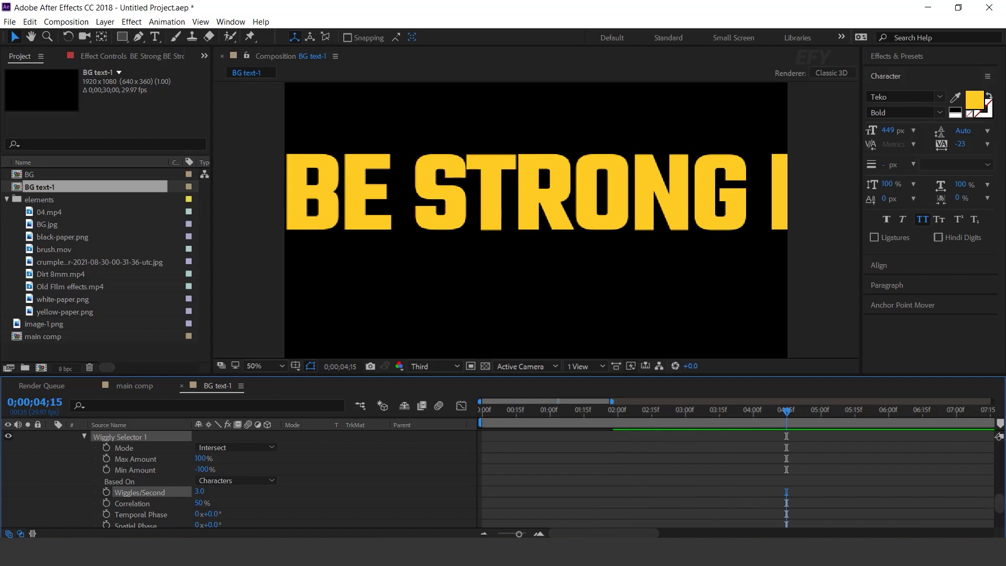
key(space)
- Apply the Transform effect to the BE Strong text layer and set its Skew to -5.0
scroll(235, 479, up, 4)
scroll(235, 479, up, 3)
click(51, 436)
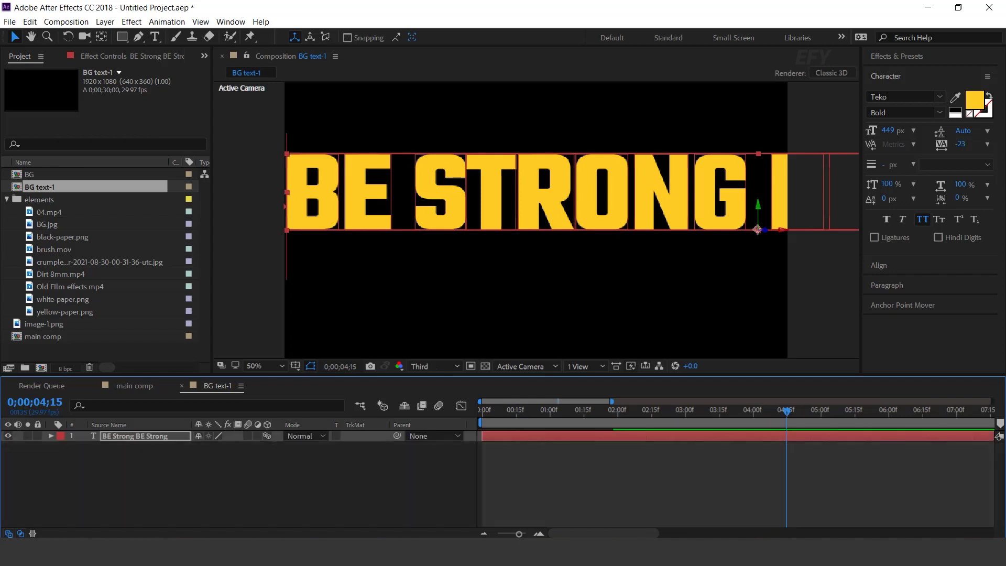
click(135, 436)
key(ctrl+space)
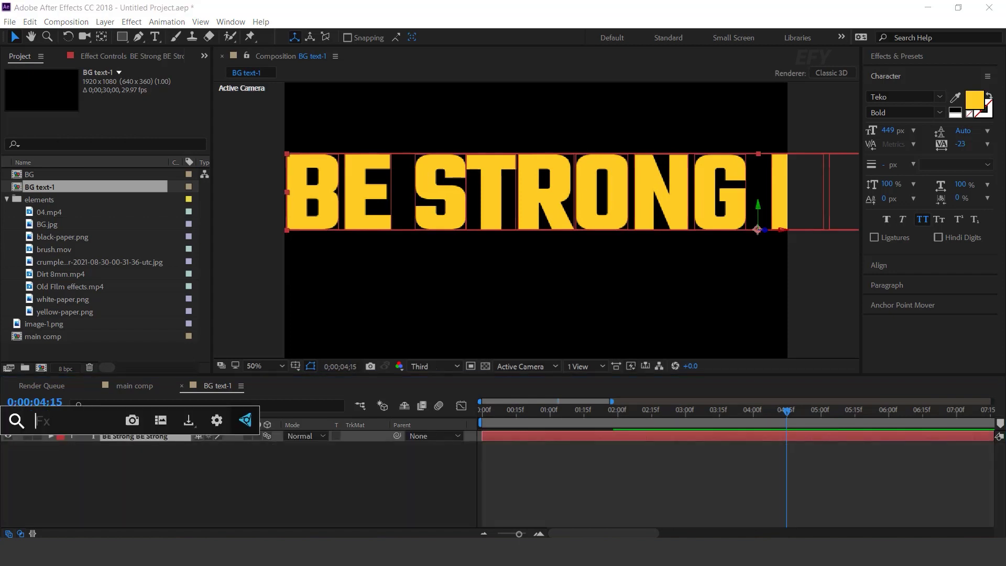
text(tra)
key(Return)
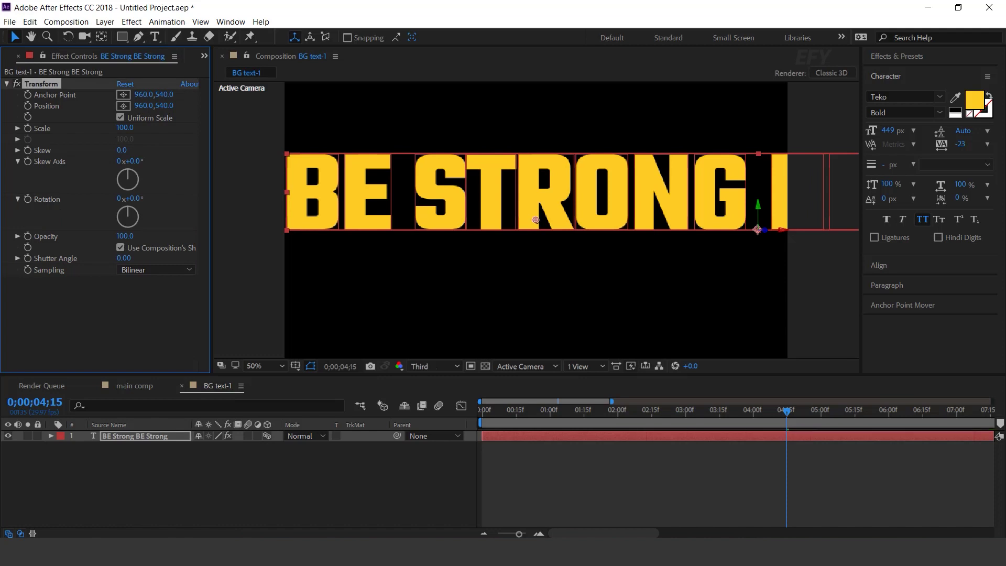
drag(122, 150, 108, 150)
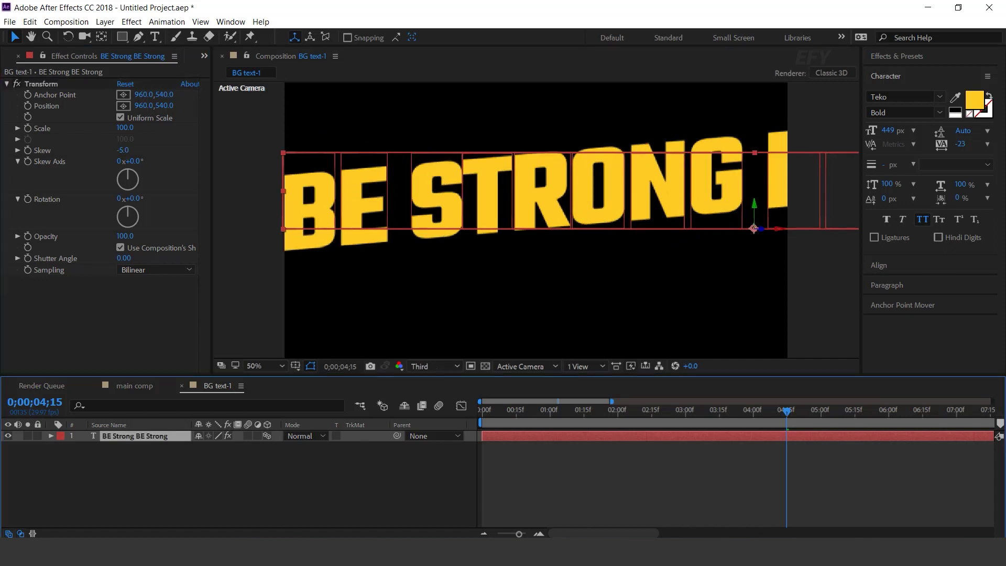
- Duplicate the skewed text layer as a second line directly below the first and make its fill white
key(ctrl+d)
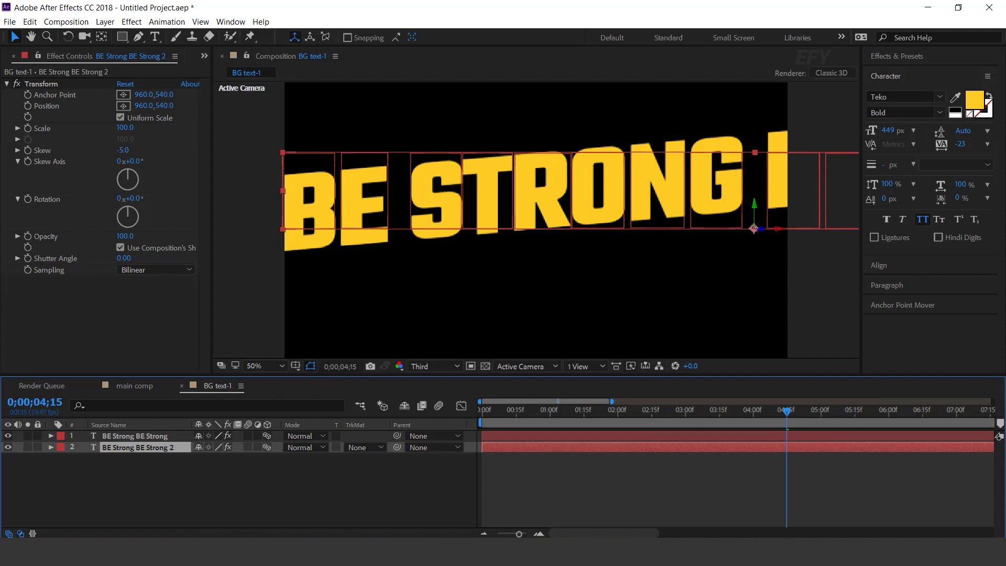
drag(754, 203, 754, 287)
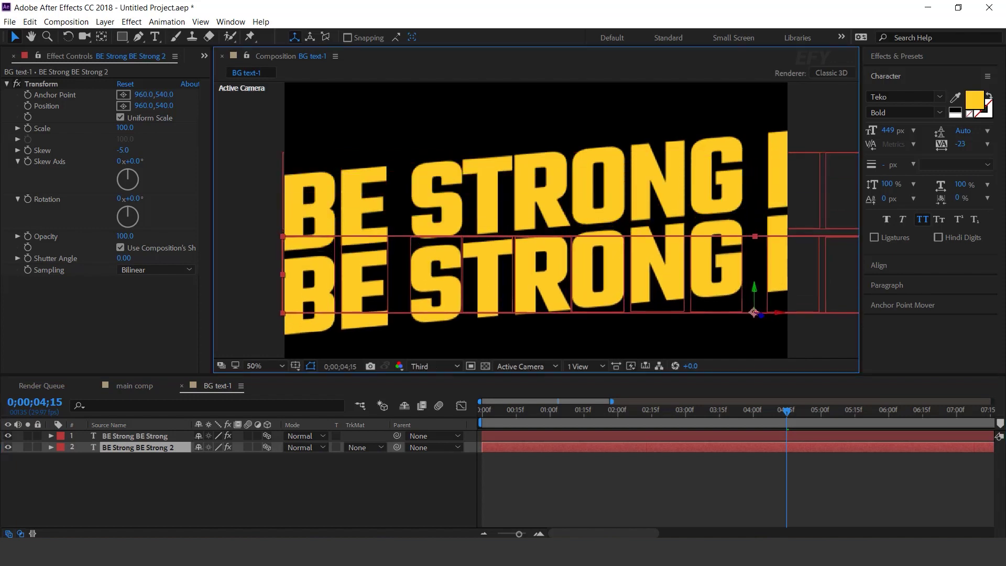
click(975, 100)
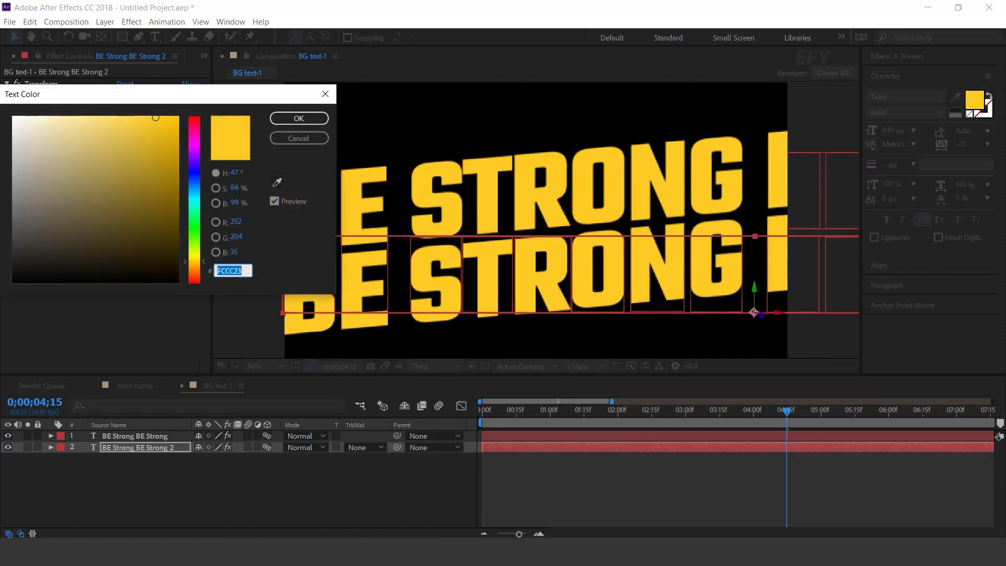
click(12, 117)
key(Return)
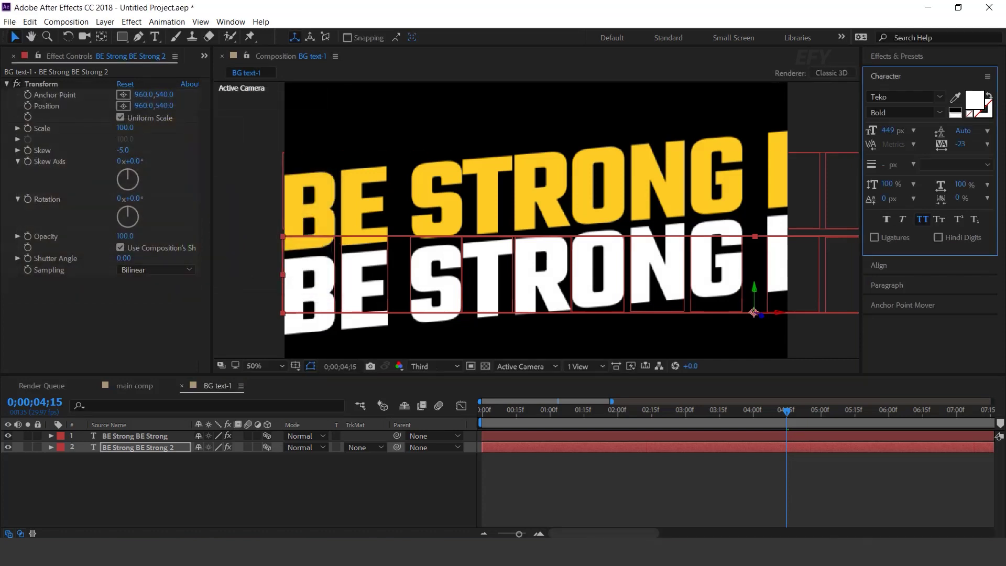
key(space)
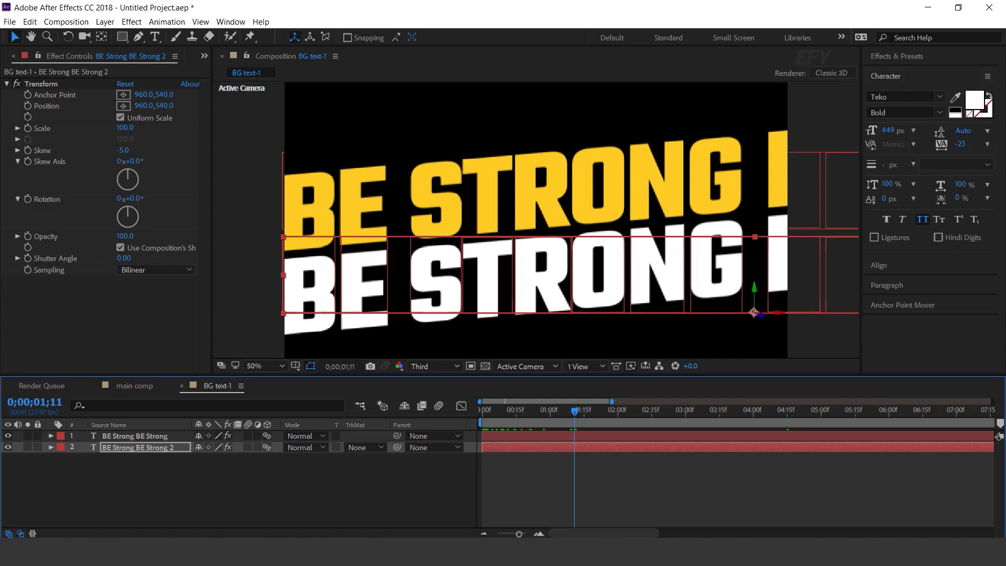
- Reverse the white text's Animator 1 Offset keyframes to 100% at the start and -100% at 0;00;00;23, then preview
click(51, 448)
click(62, 459)
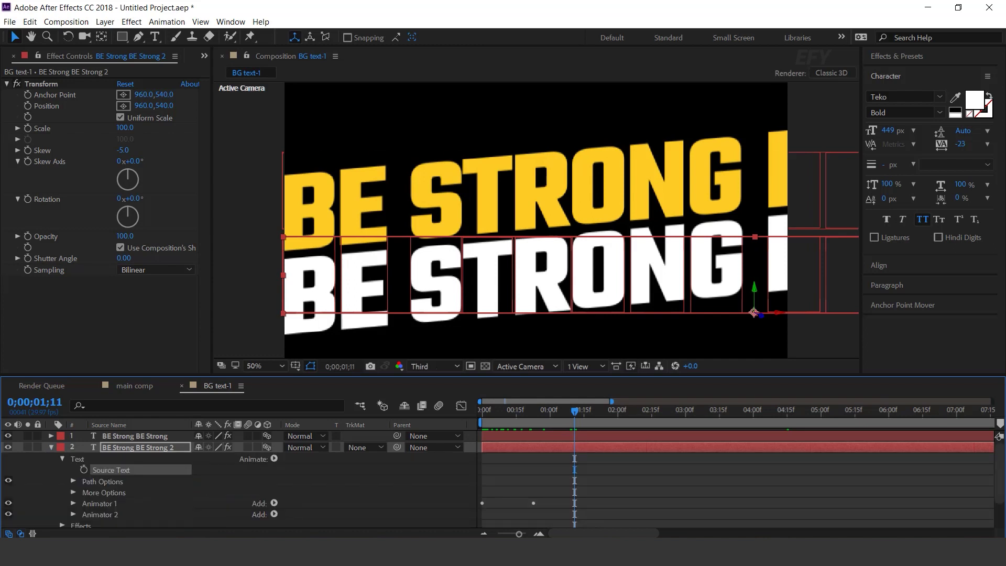
click(73, 504)
scroll(73, 503, down, 1)
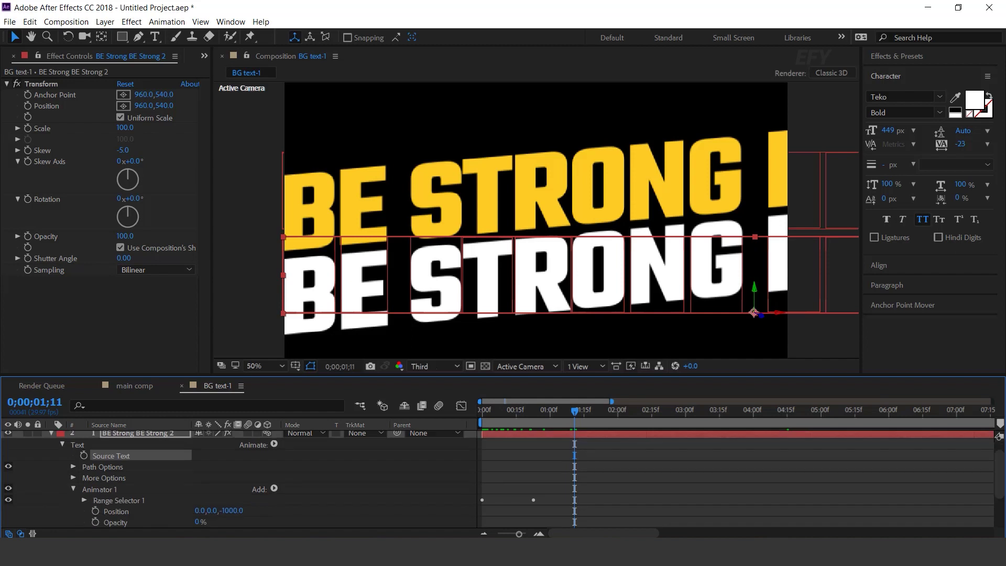
click(85, 500)
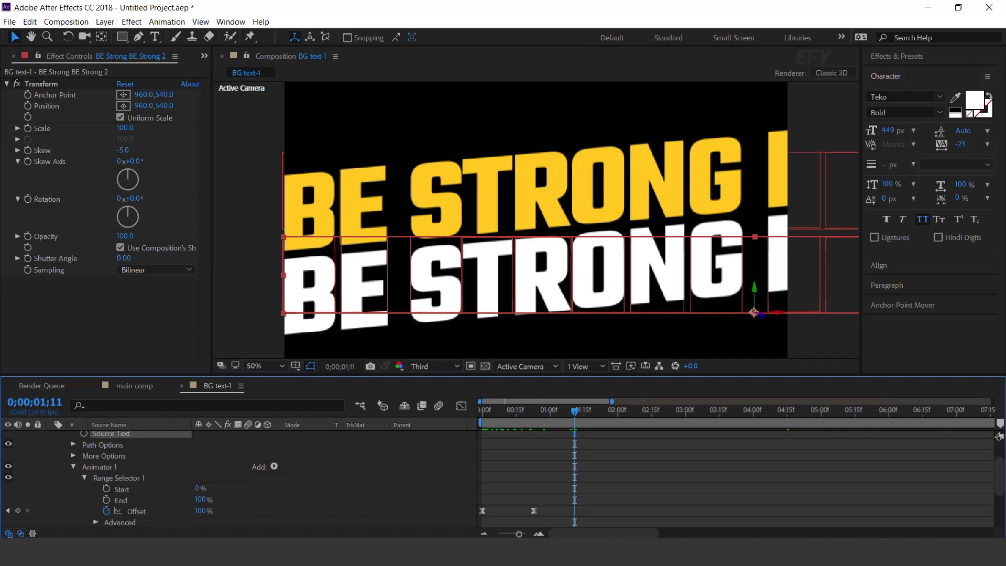
scroll(236, 477, down, 2)
key(Home)
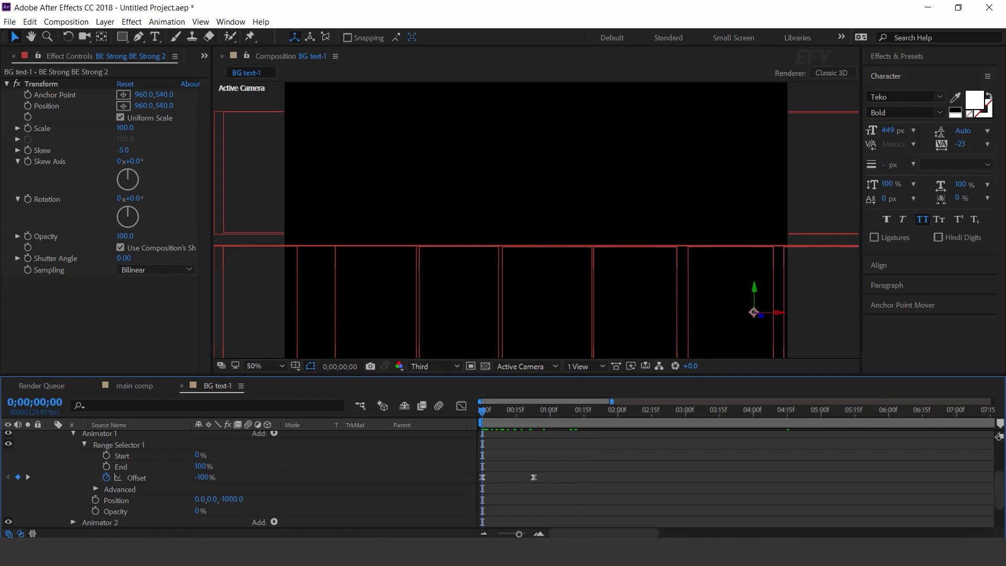
drag(203, 478, 298, 477)
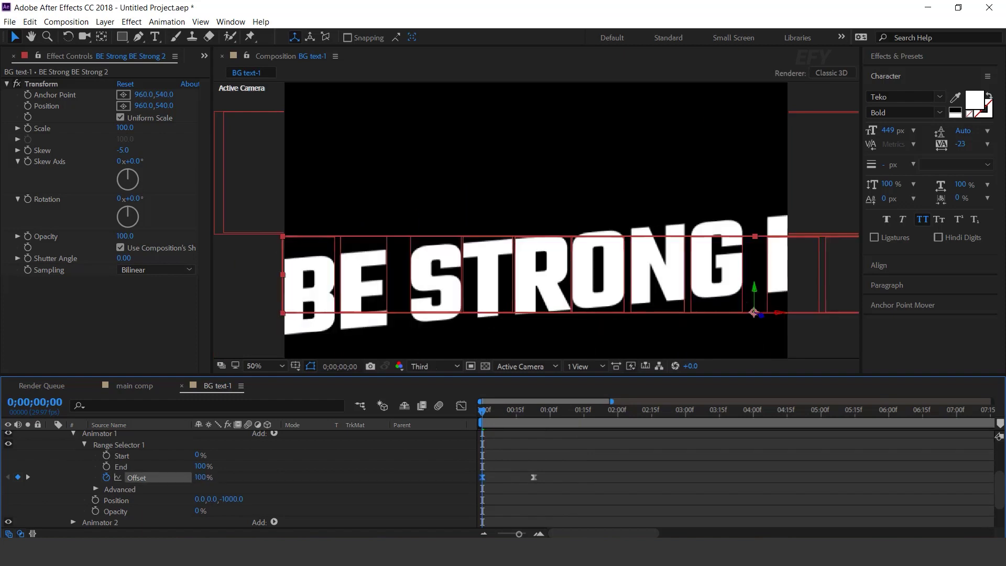
key(k)
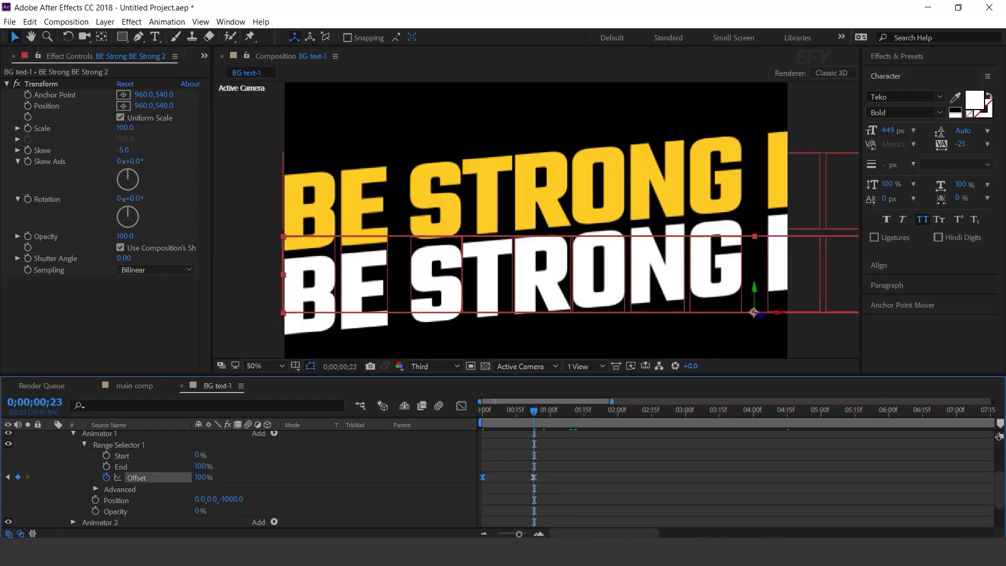
drag(201, 477, 96, 478)
key(space)
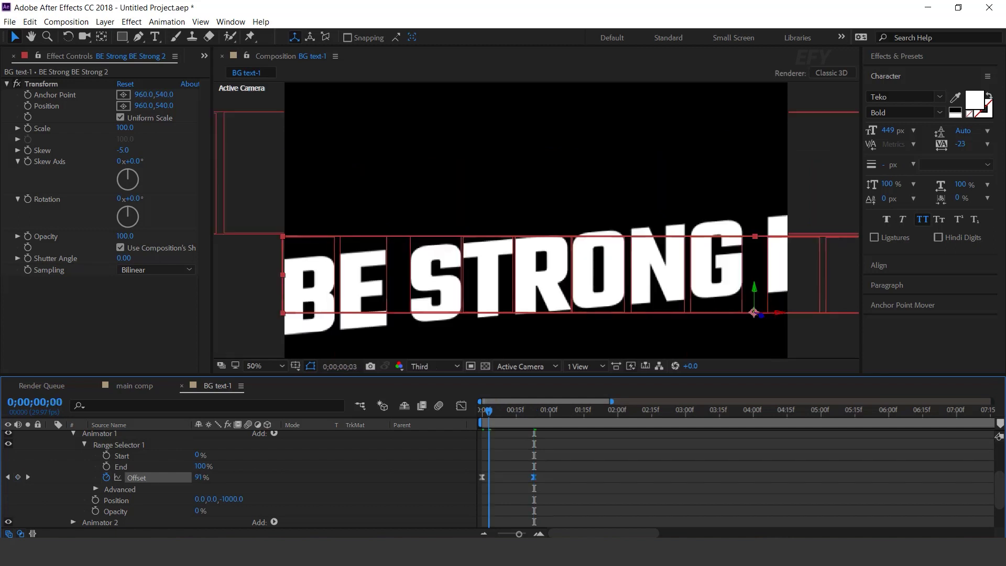
key(space)
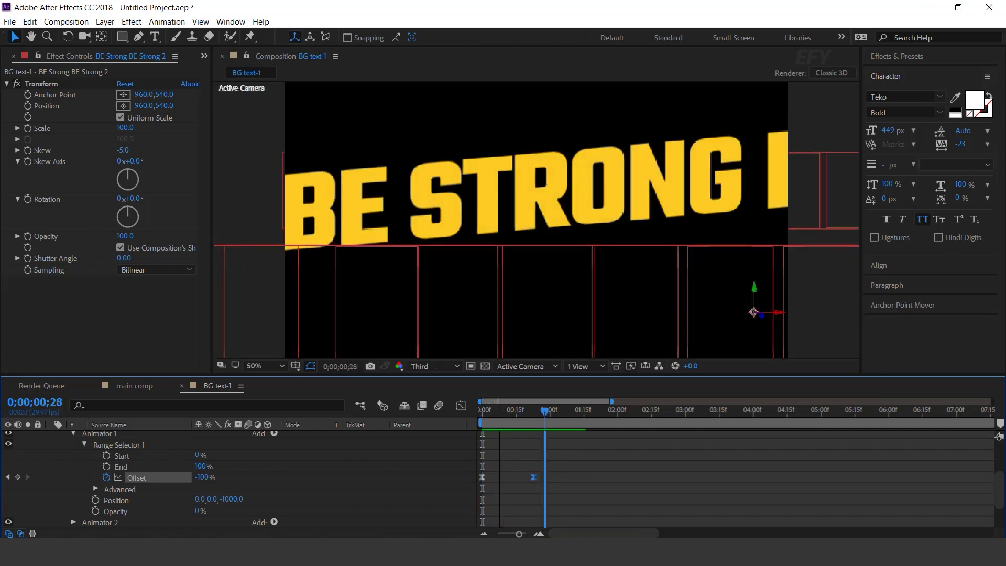
- Set the Shape of the white text's Animator 1 range selector to Ramp Down and preview both text lines from the start
scroll(335, 478, down, 1)
click(96, 456)
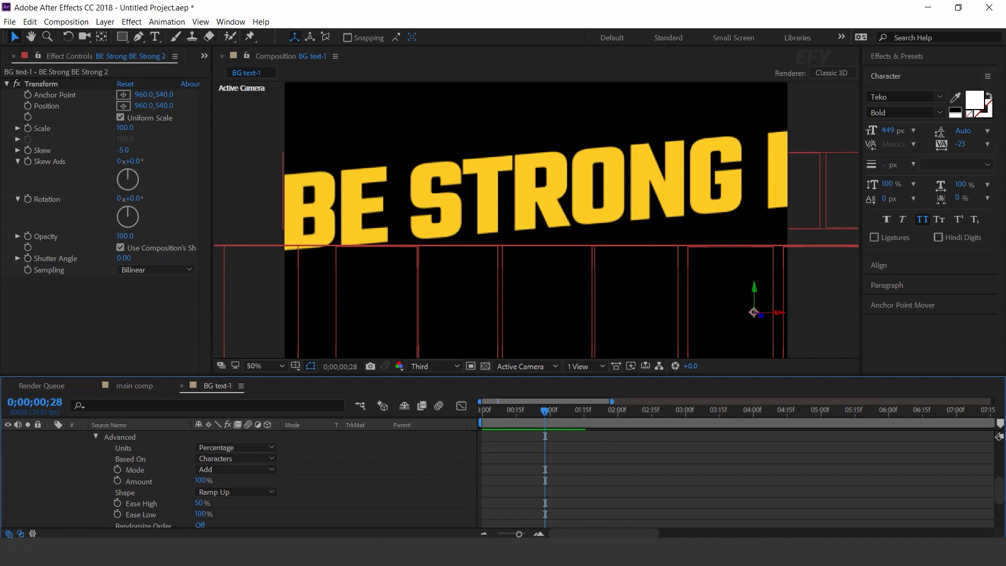
click(235, 492)
click(220, 443)
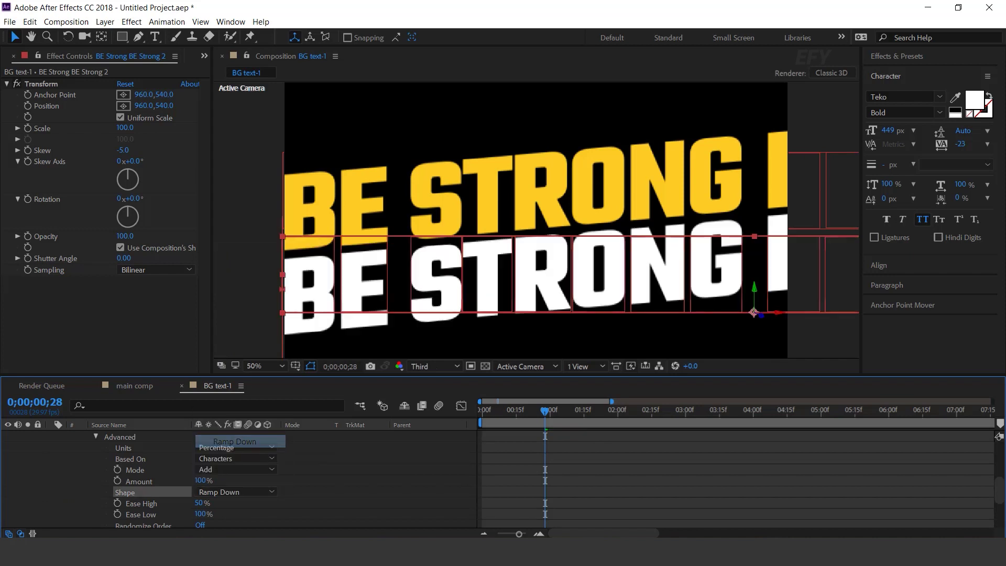
key(space)
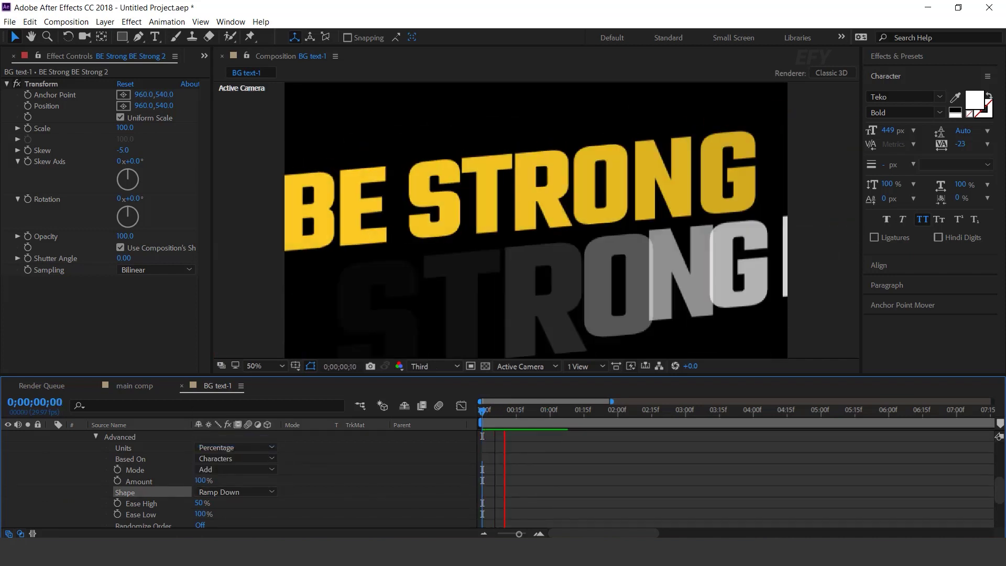
scroll(236, 477, up, 2)
key(space)
click(484, 411)
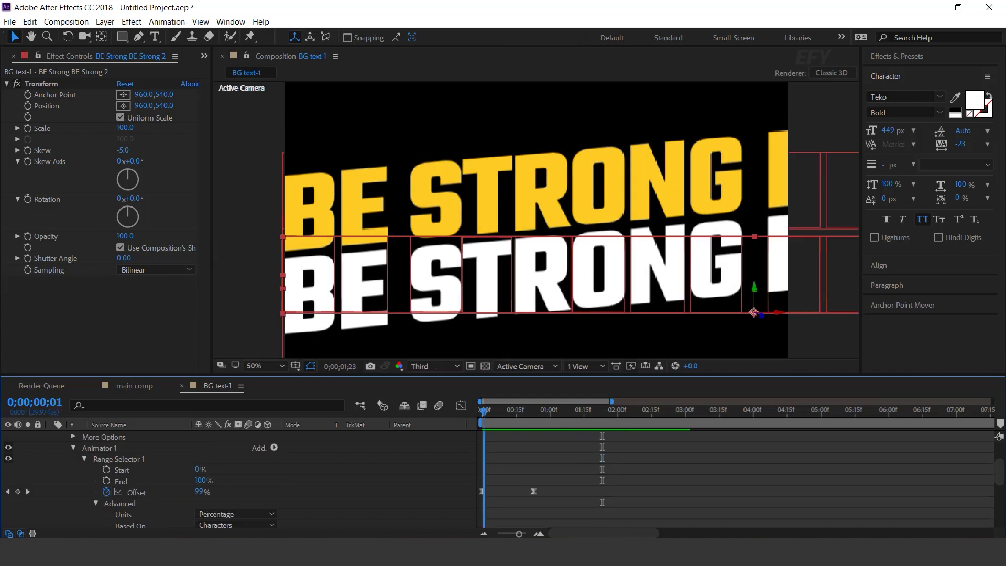
key(space)
key(space)
mouse_move(484, 412)
mouse_down()
mouse_move(549, 411)
mouse_move(481, 412)
mouse_up()
scroll(498, 476, up, 2)
click(50, 447)
key(space)
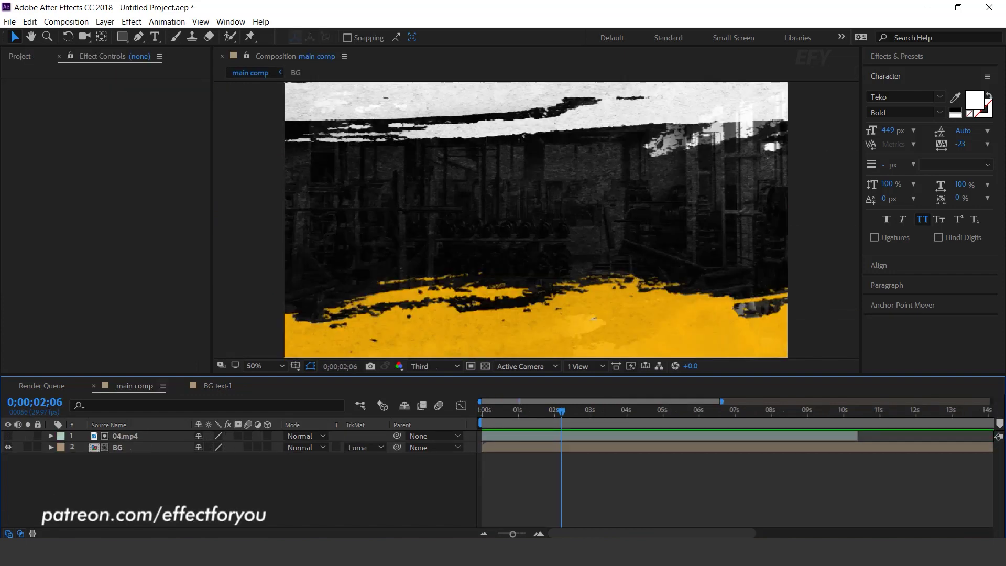
- Place BG text-1 as the topmost layer of main comp with 80% opacity and the Add blending mode
click(20, 56)
drag(40, 187, 127, 433)
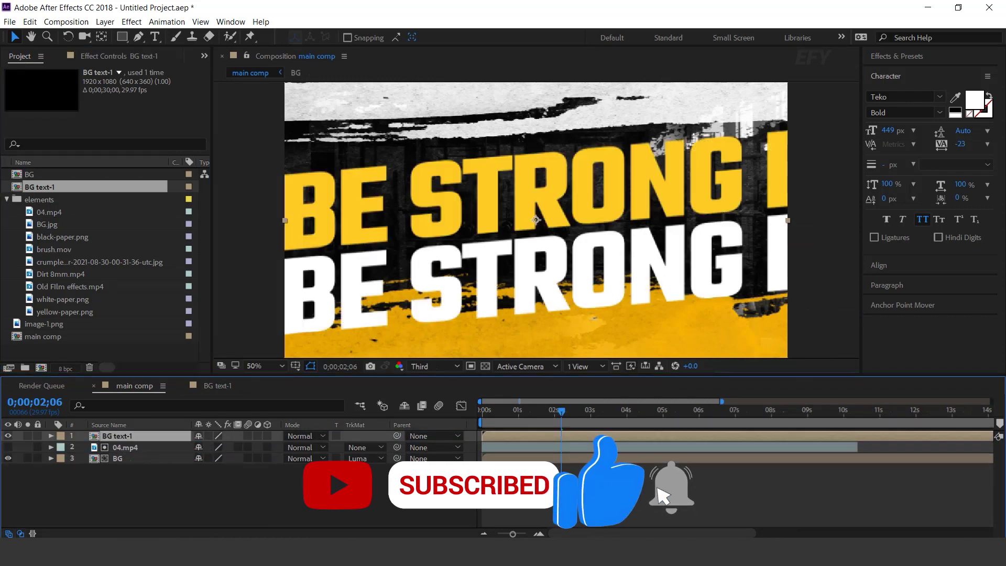
key(t)
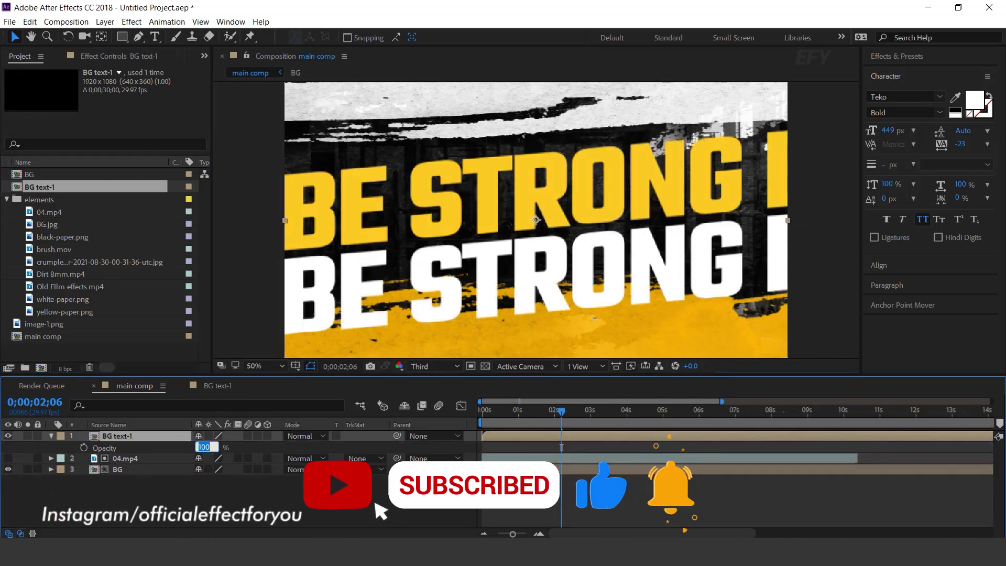
text(80)
key(Return)
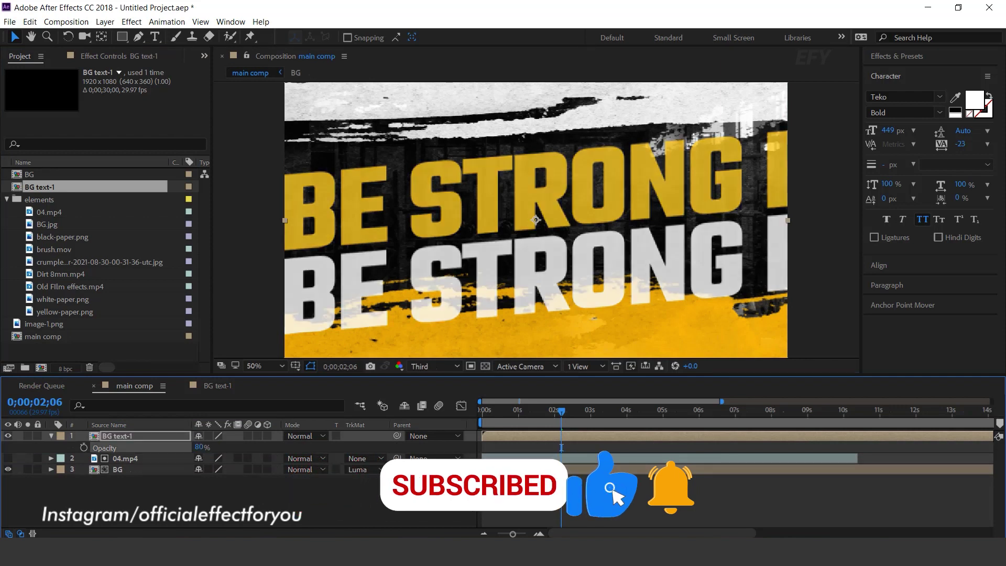
click(306, 435)
click(341, 192)
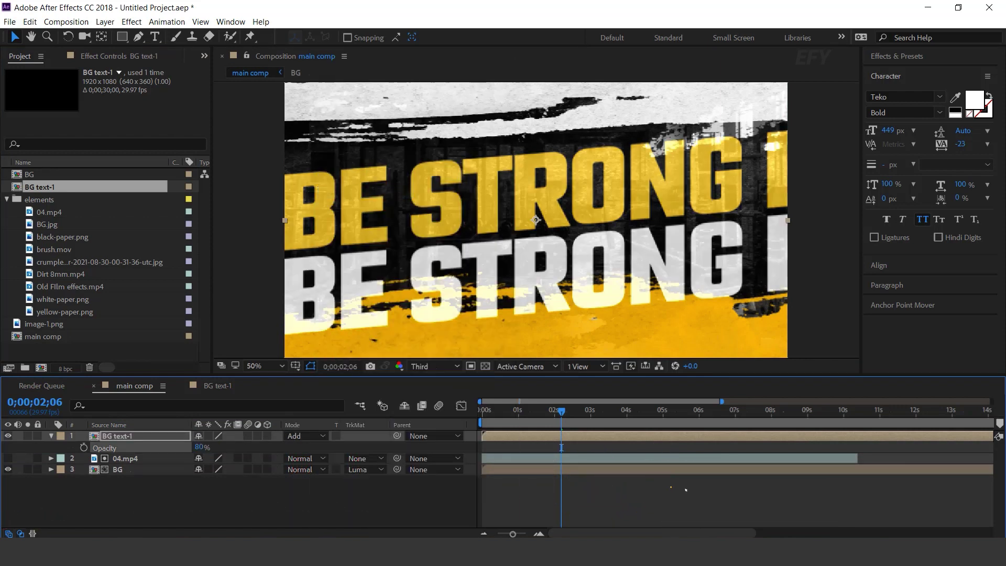
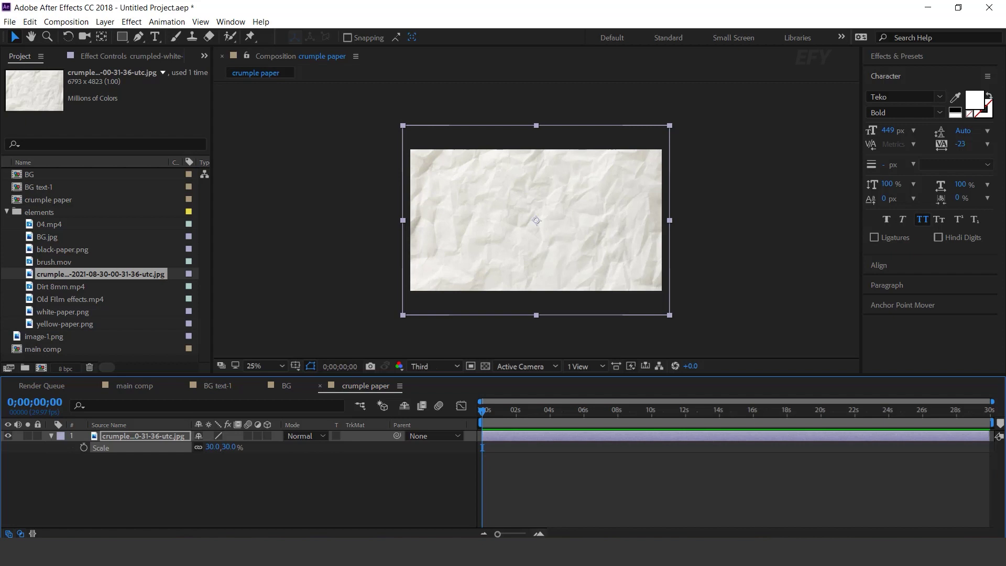
- Set a Scale keyframe of 30.0, 30.0% at 0;00;00;00 on the crumpled paper layer
key(equal)
key(equal)
mouse_move(481, 411)
mouse_down()
mouse_move(523, 411)
mouse_move(482, 411)
mouse_up()
key(alt+shift+s)
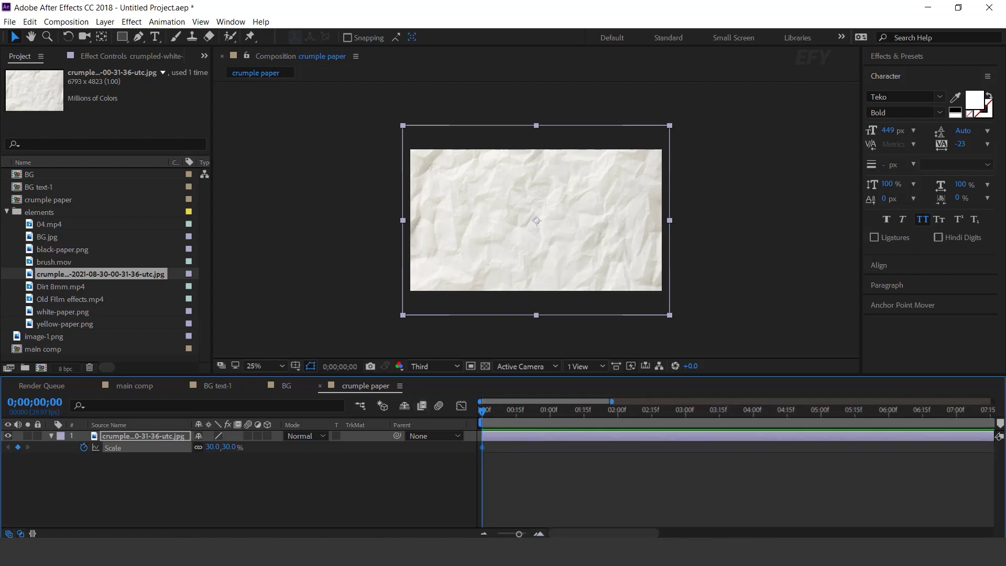
- Add a Scale keyframe of -30.0, -30.0% at 0;00;00;10 on the crumpled paper layer and go to 0;00;00;20
key(equal)
key(shift+Page_Down)
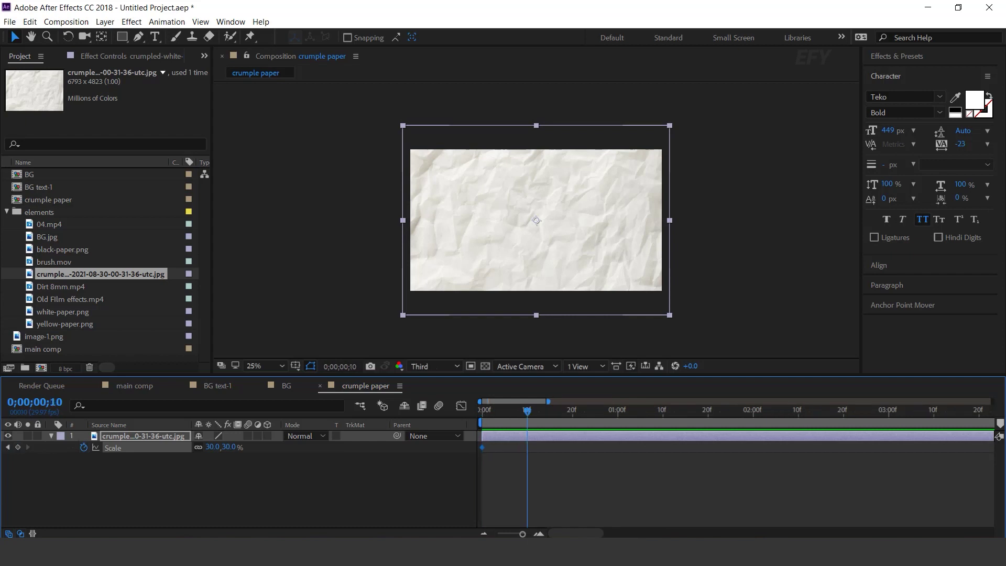
click(212, 447)
key(Return)
click(572, 410)
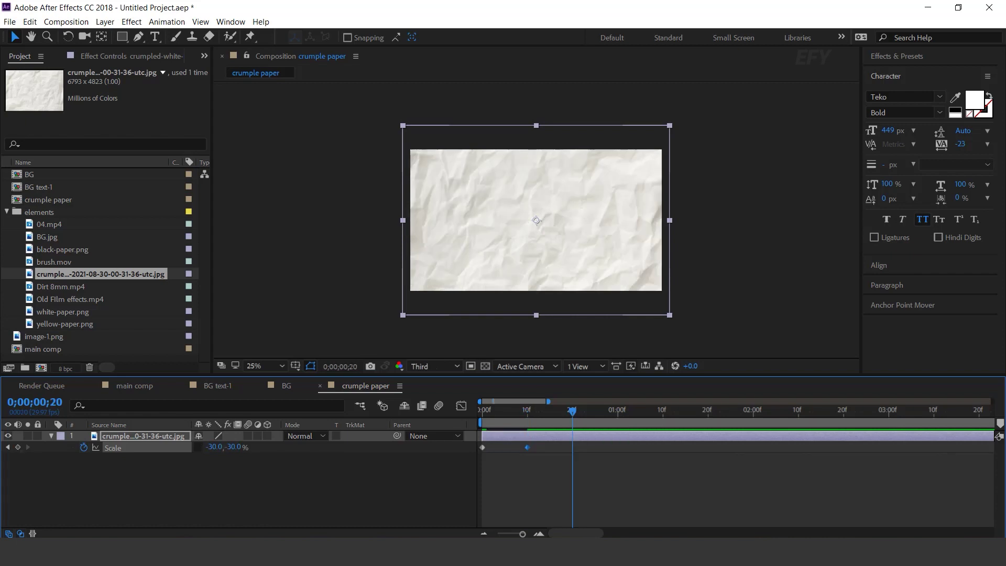
- Add a Scale keyframe of 30.0, 30.0% at 0;00;00;20 on the crumpled paper layer and go to 0;00;01;00
click(214, 447)
text(30)
key(Return)
click(618, 410)
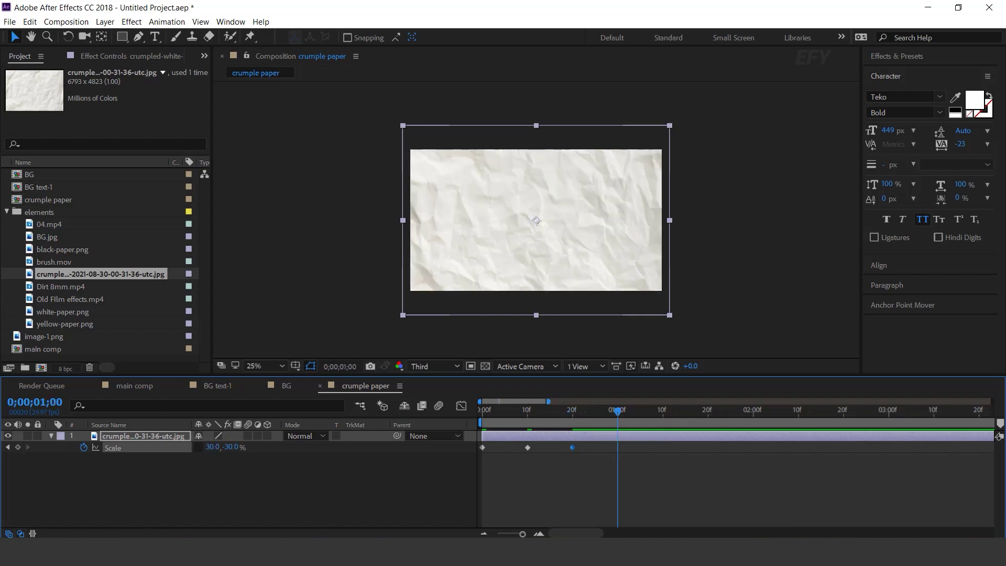
- Add a Scale keyframe of -30.0, 30.0% at 0;00;01;00 on the crumpled paper layer
click(213, 447)
text(-30)
key(Tab)
text(30)
key(Return)
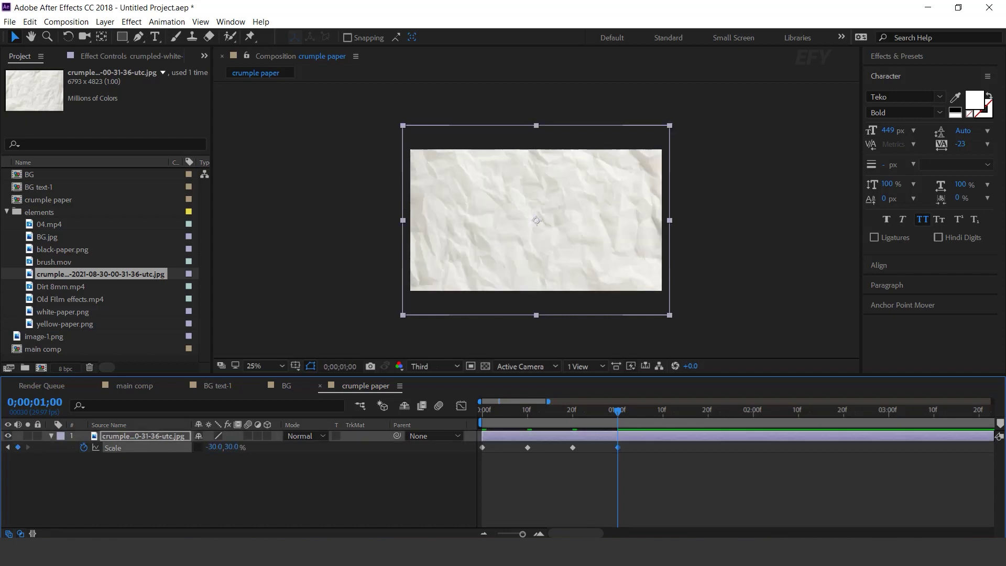
- Convert all four Scale keyframes of the crumpled paper layer to hold keyframes
key(ctrl+shift+a)
drag(699, 483, 407, 440)
right_click(527, 447)
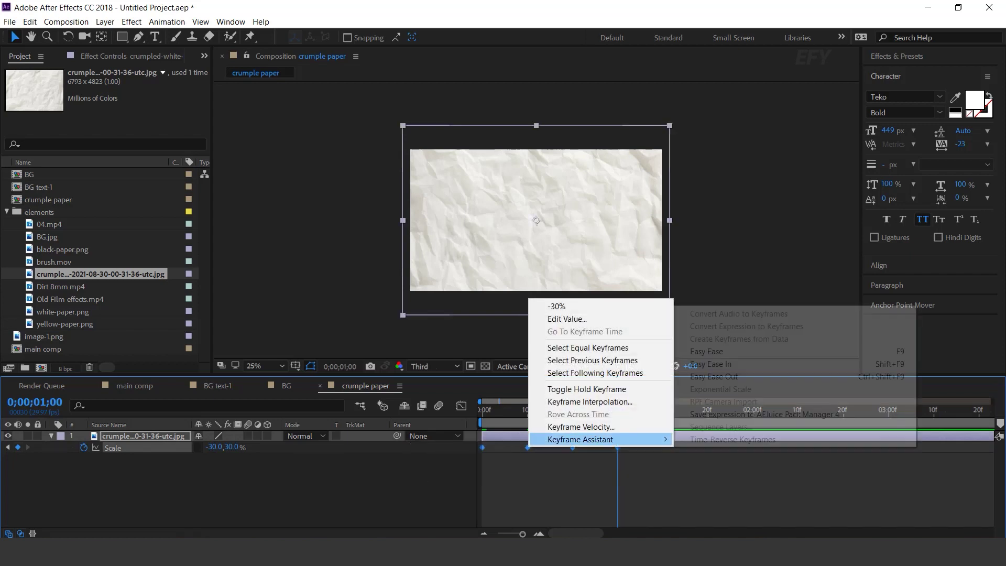
click(586, 388)
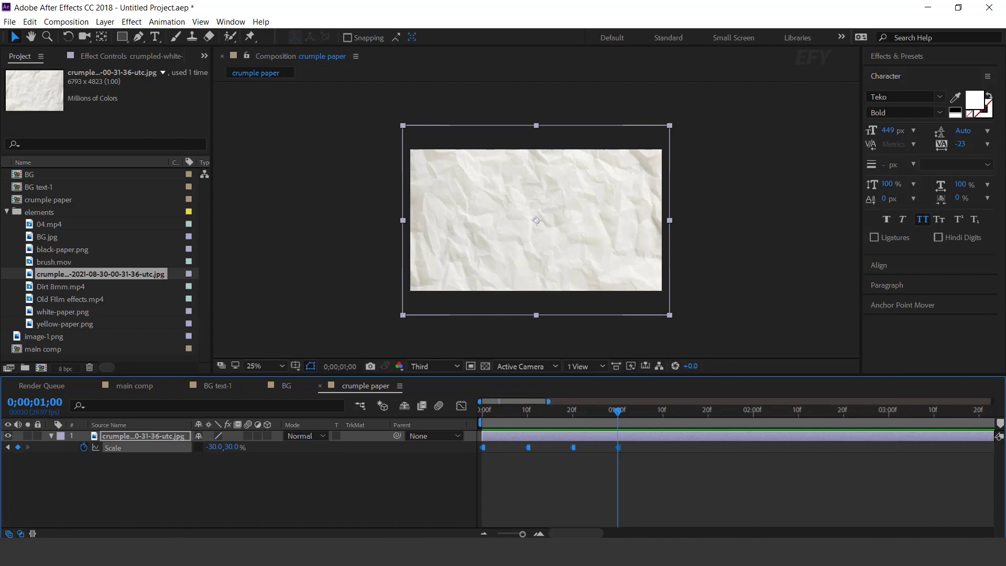
- Add the expression loopOut() to the crumpled paper layer's Scale and preview the looping texture
alt+click(83, 447)
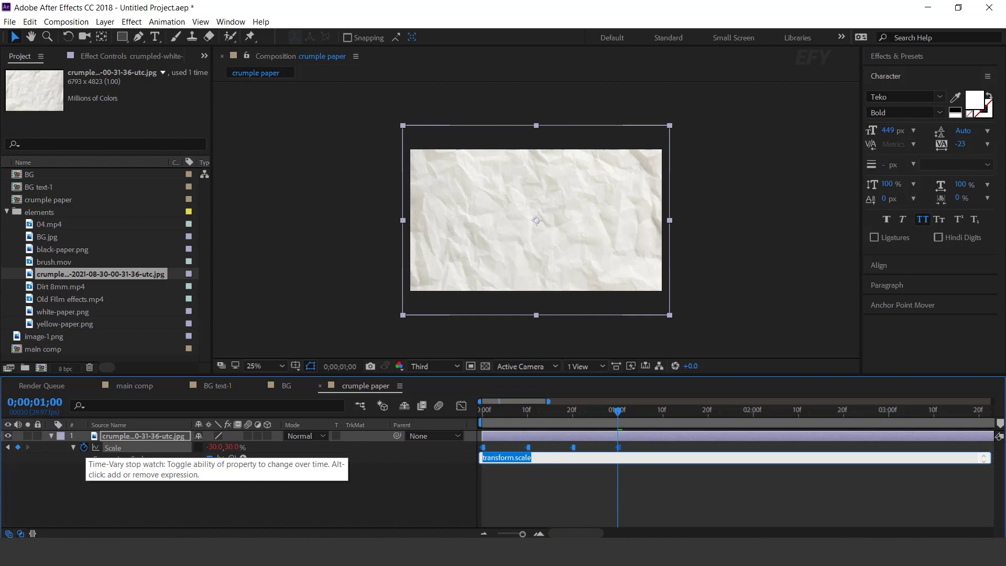
text(loopOu)
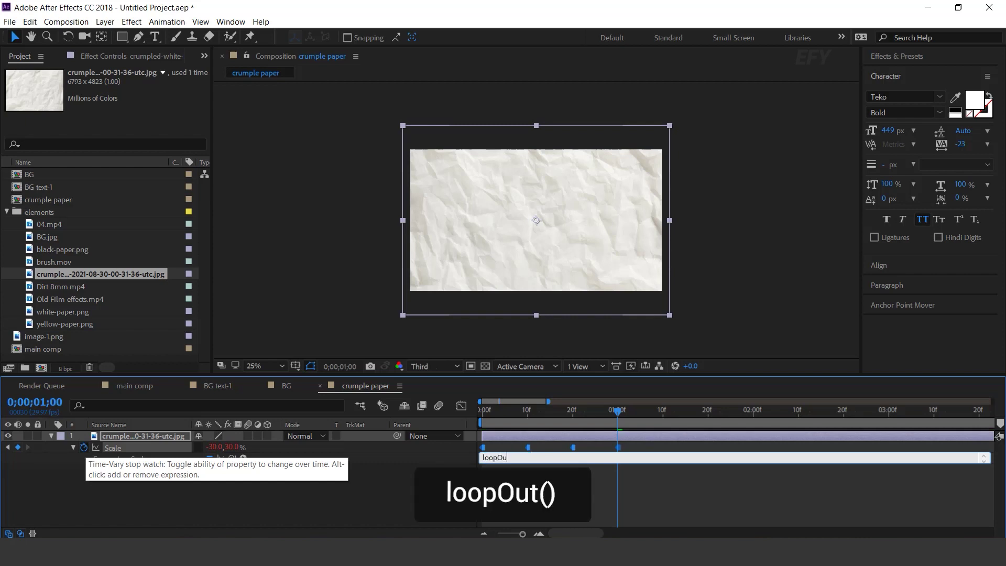
text(t())
key(KP_Enter)
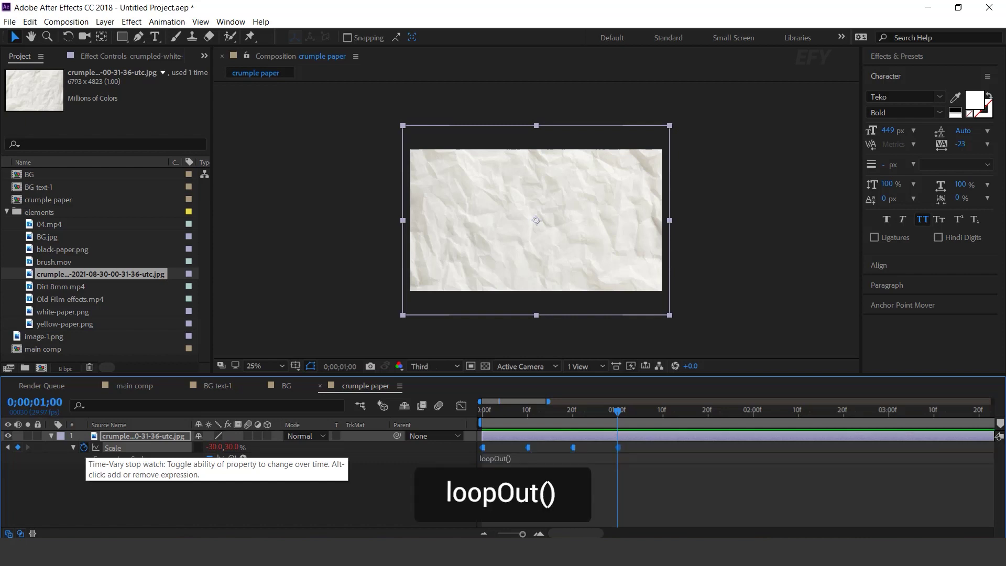
key(space)
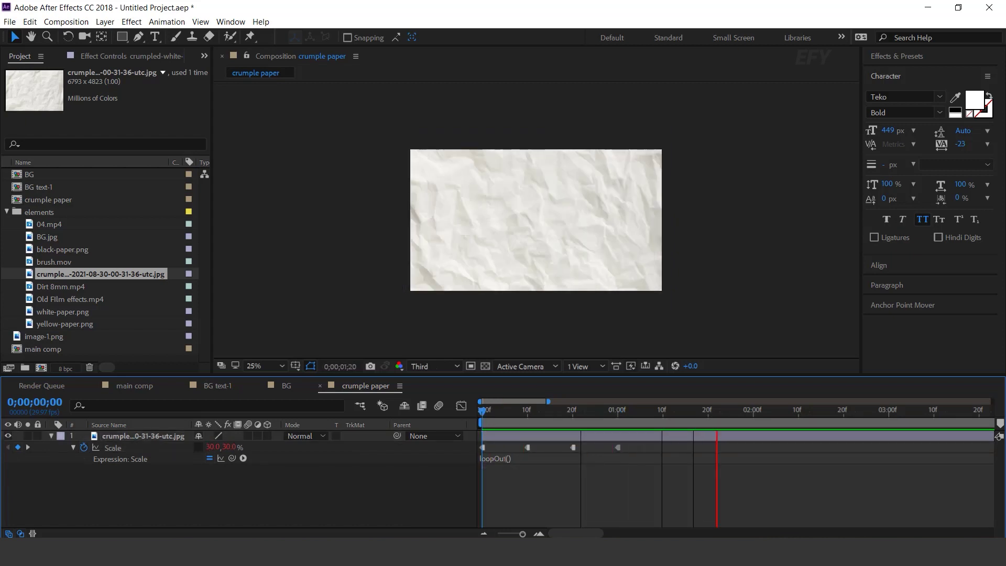
key(space)
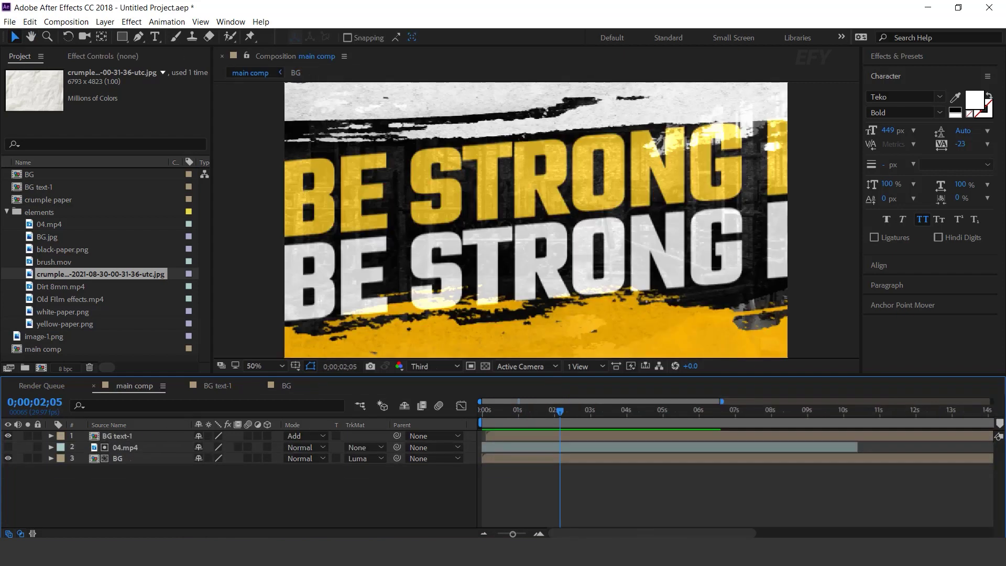
- Place the crumple paper composition as the topmost layer of main comp with the Multiply blending mode
click(7, 212)
drag(49, 200, 157, 440)
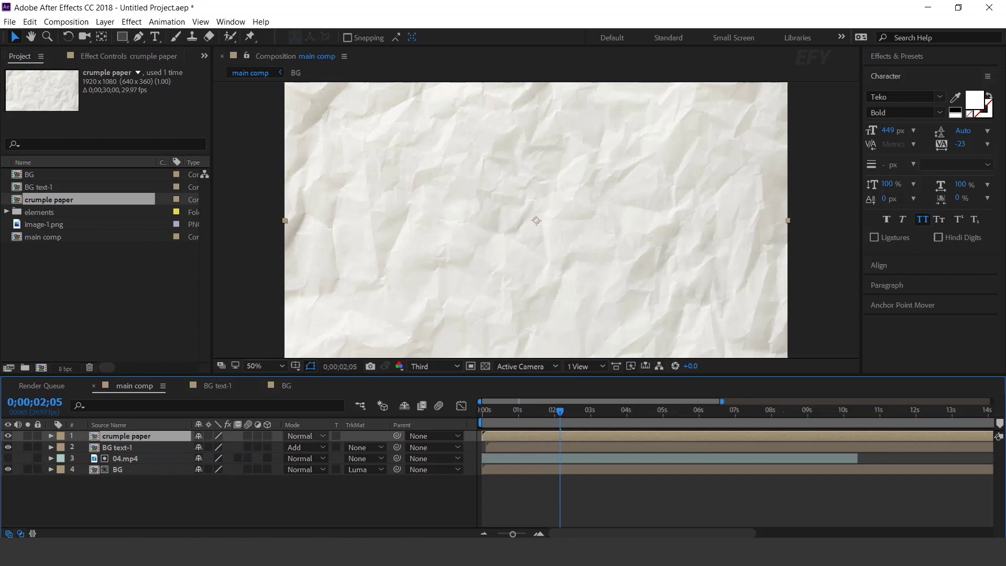
click(304, 435)
click(344, 123)
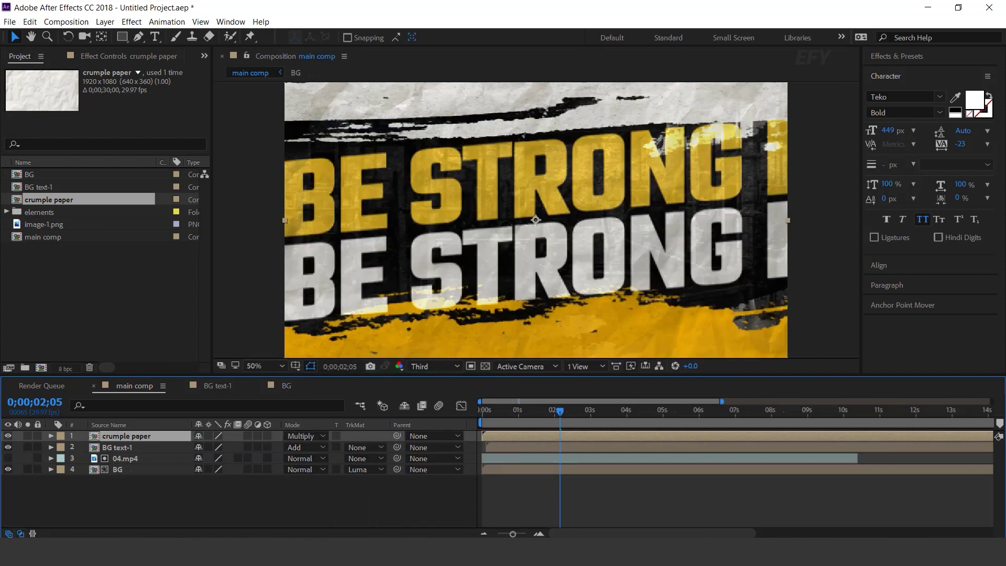
- Shift the crumple paper layer in main comp so that it starts at 0;00;00;20
click(482, 411)
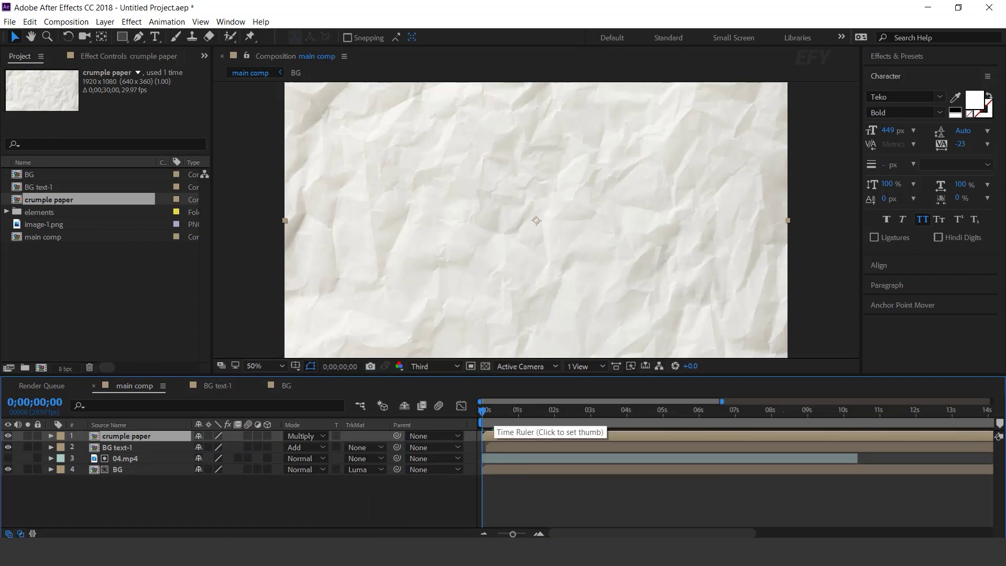
key(equal)
key(equal)
key(equal)
key(equal)
key(space)
key(space)
drag(516, 436, 616, 436)
key(minus)
key(Home)
key(space)
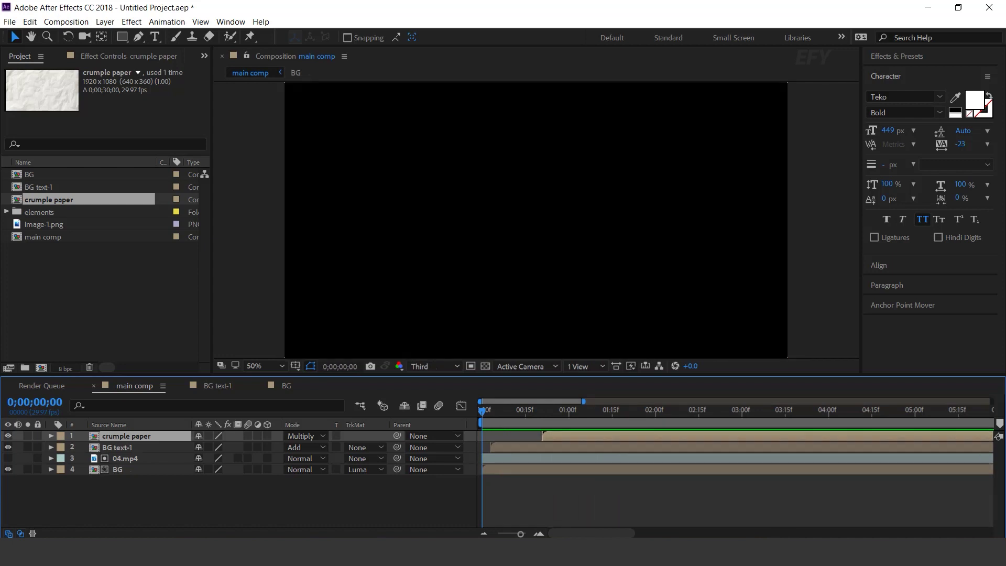
key(space)
click(539, 533)
drag(569, 436, 569, 436)
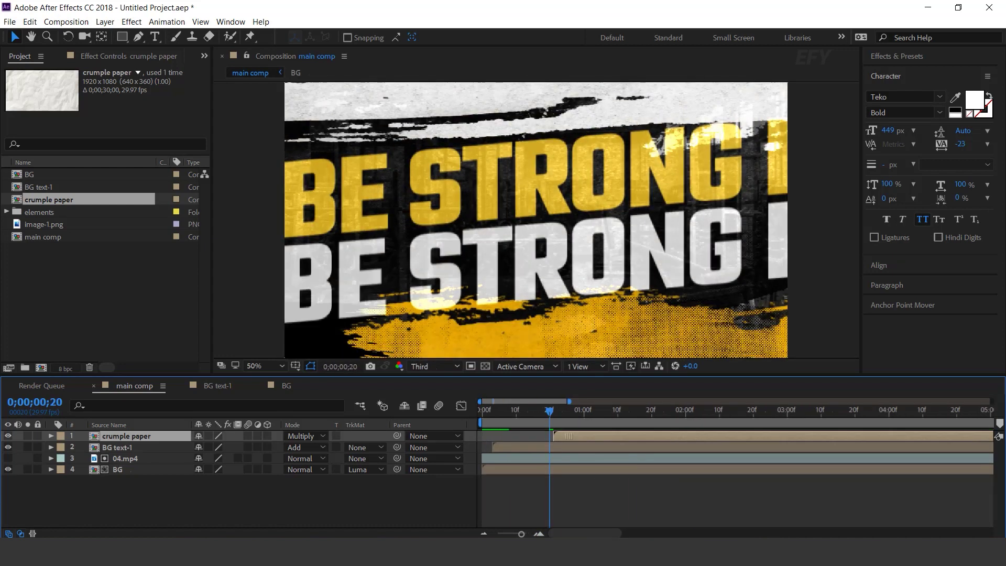
key(bracketleft)
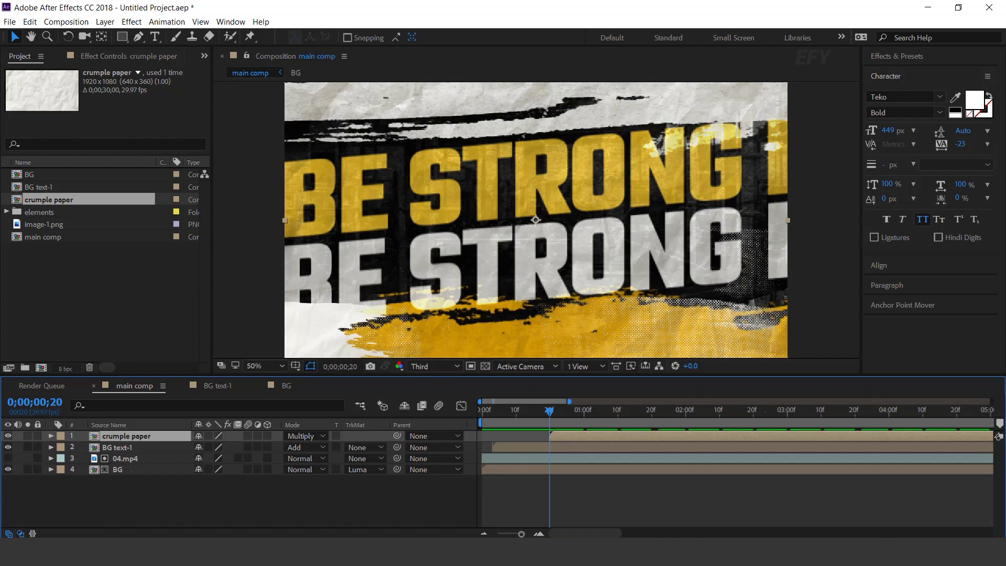
- Preview main comp from the start to check the crumpled paper's timing over the brush reveal
key(space)
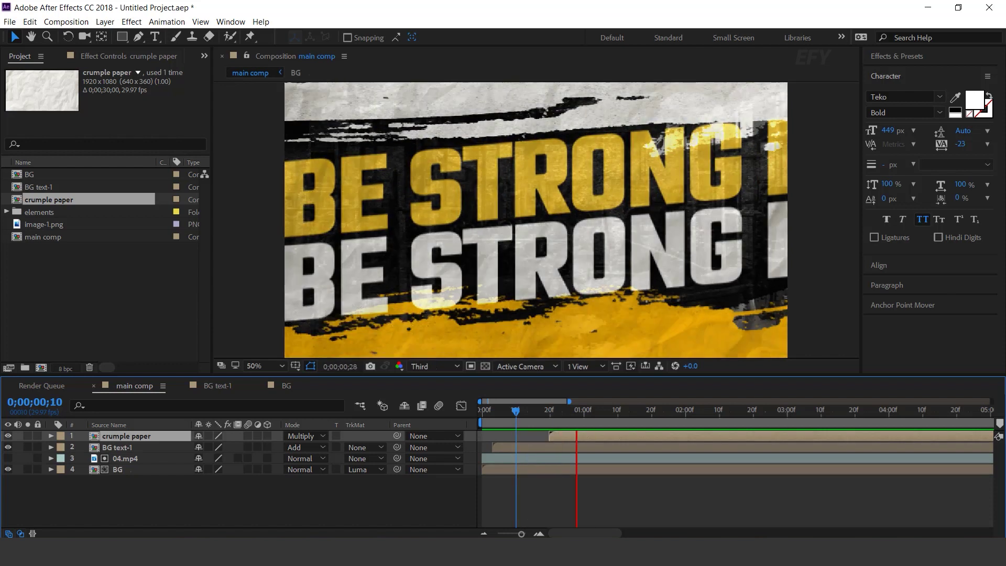
key(space)
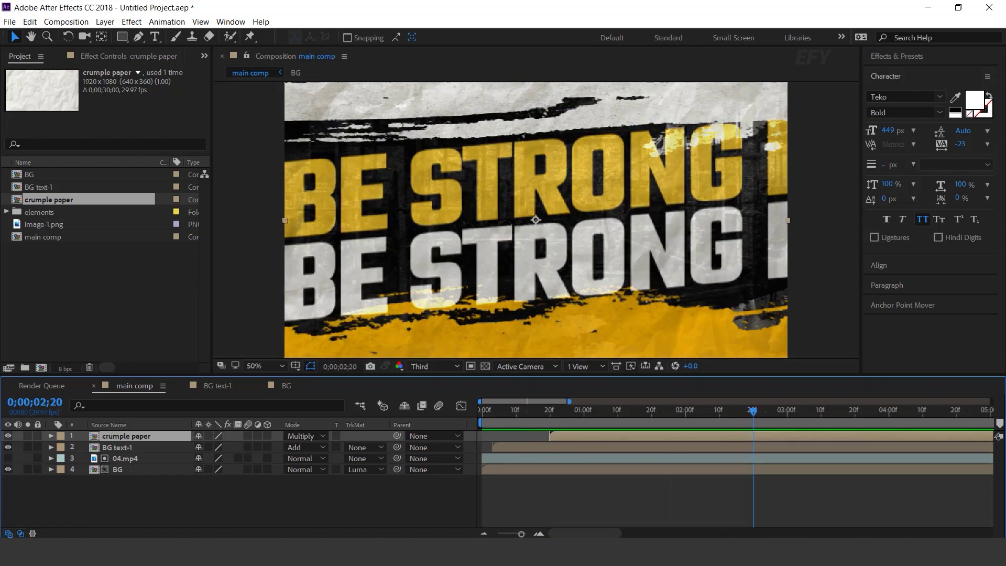
key(Home)
key(space)
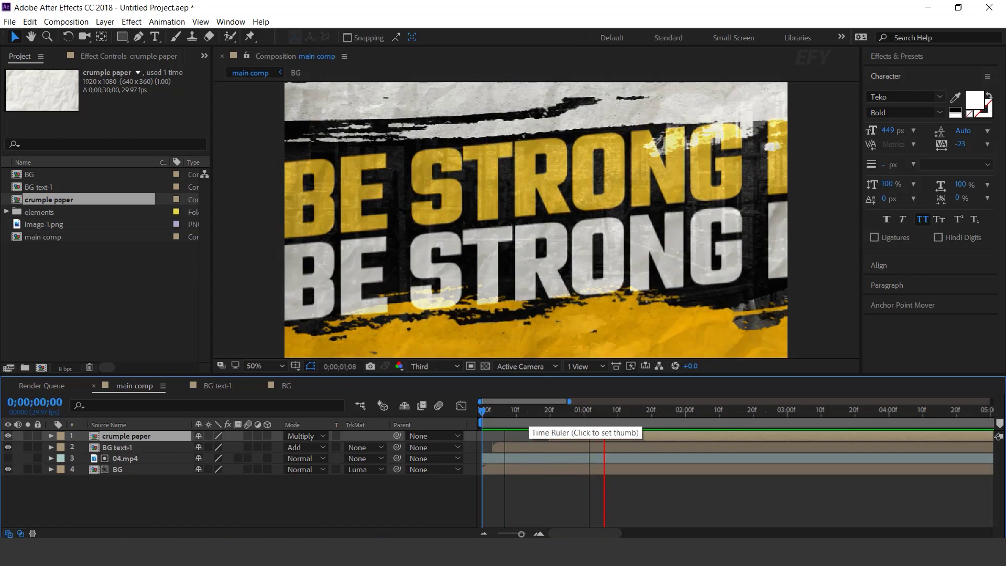
- Create a 1200 x 1400 px composition named placeholder-1 and place image-1.png in it
key(ctrl+n)
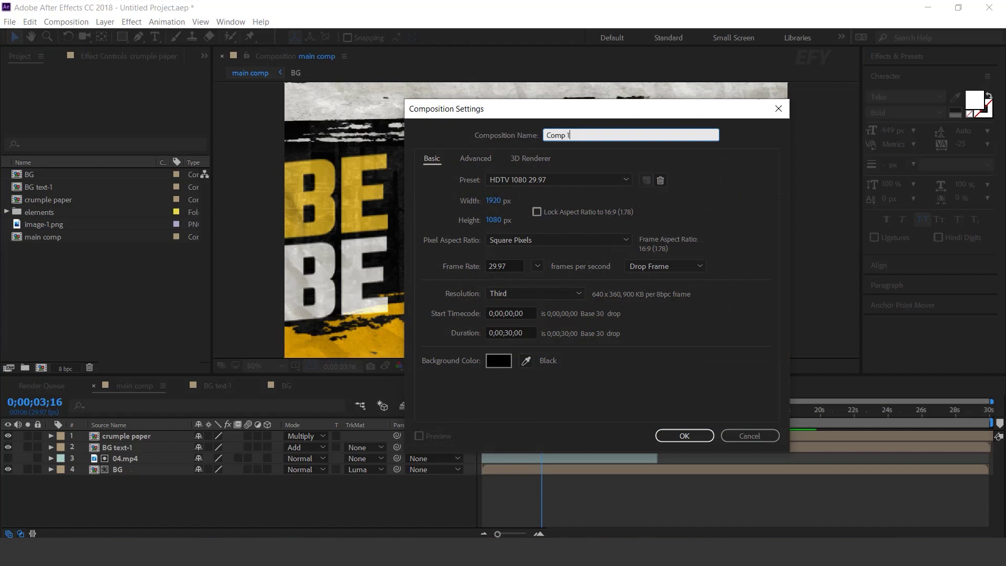
text(plac)
key(Tab)
text(1200)
key(Tab)
text(1400)
key(Return)
drag(45, 224, 244, 508)
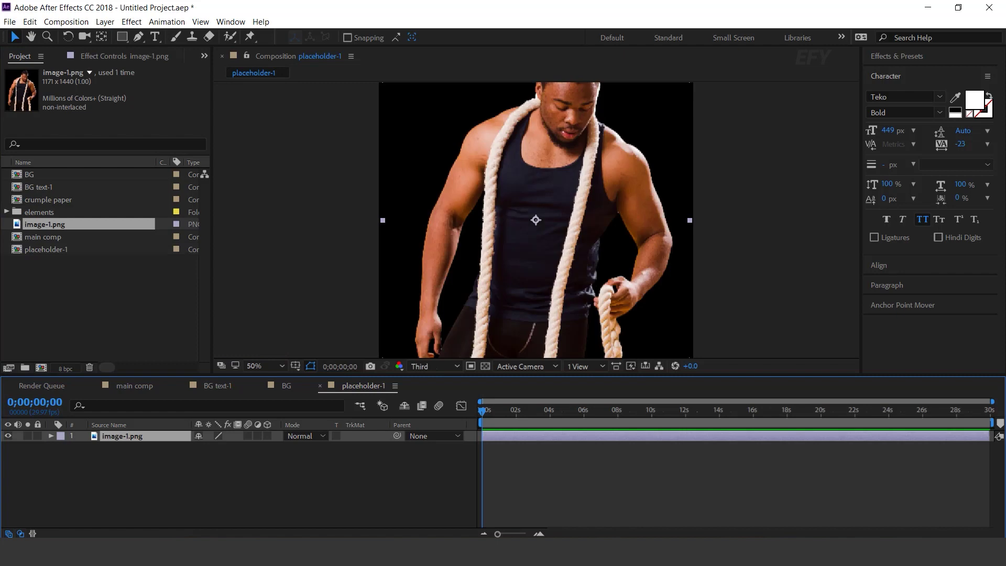
key(comma)
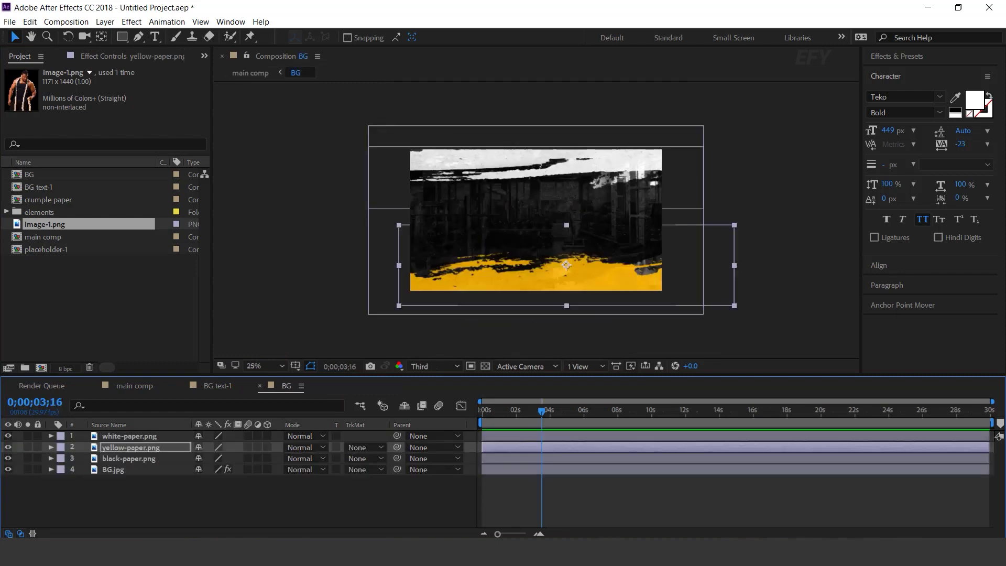
- Add placeholder-1 as the topmost layer of main comp and move the man to the right side of the frame
click(135, 386)
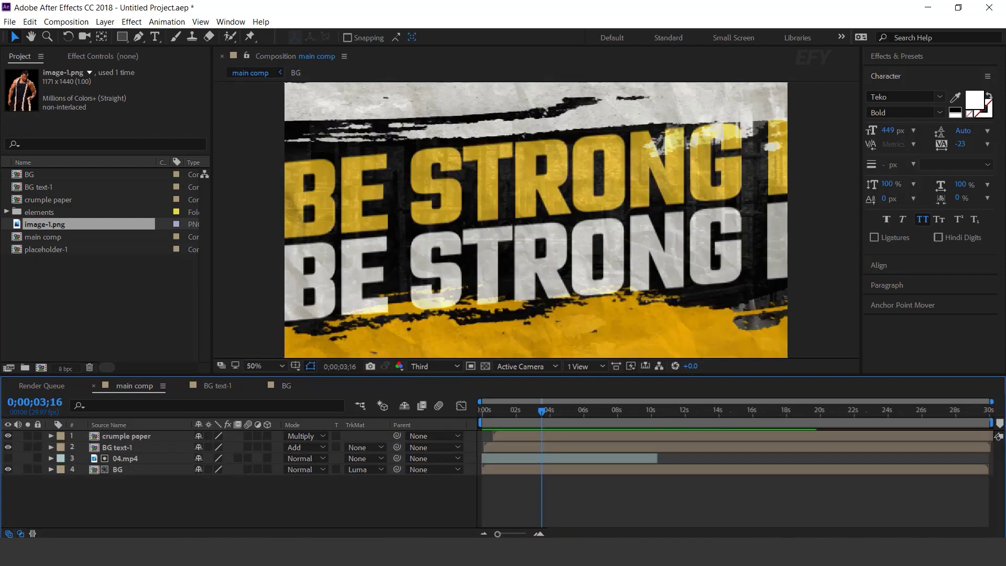
drag(48, 249, 161, 431)
scroll(535, 220, down, 2)
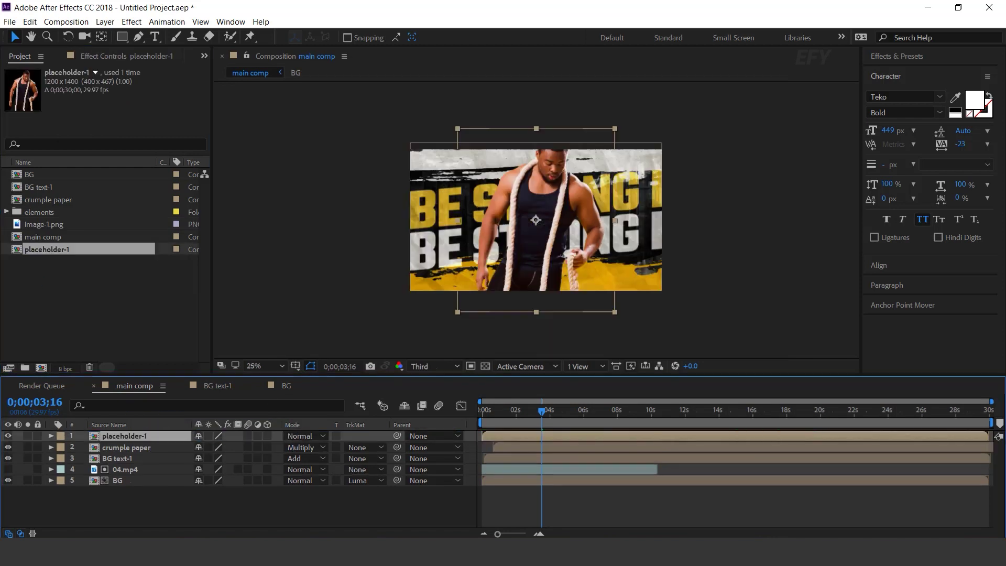
drag(535, 220, 588, 227)
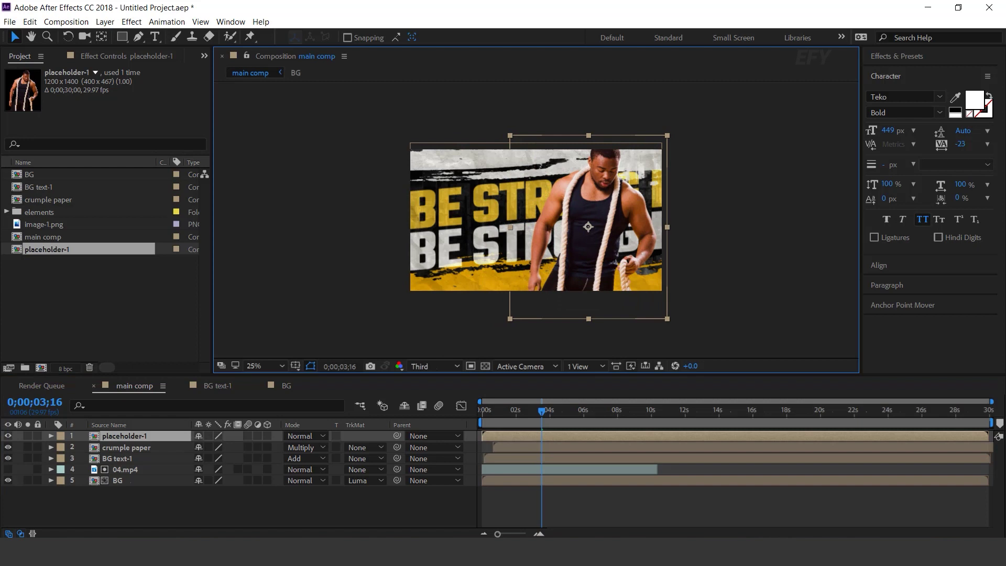
- Set the Scale of the placeholder-1 layer to 80.0, 80.0% in main comp and collapse its properties
key(s)
drag(213, 447, 198, 447)
key(alt+KP_Add)
key(alt+KP_Add)
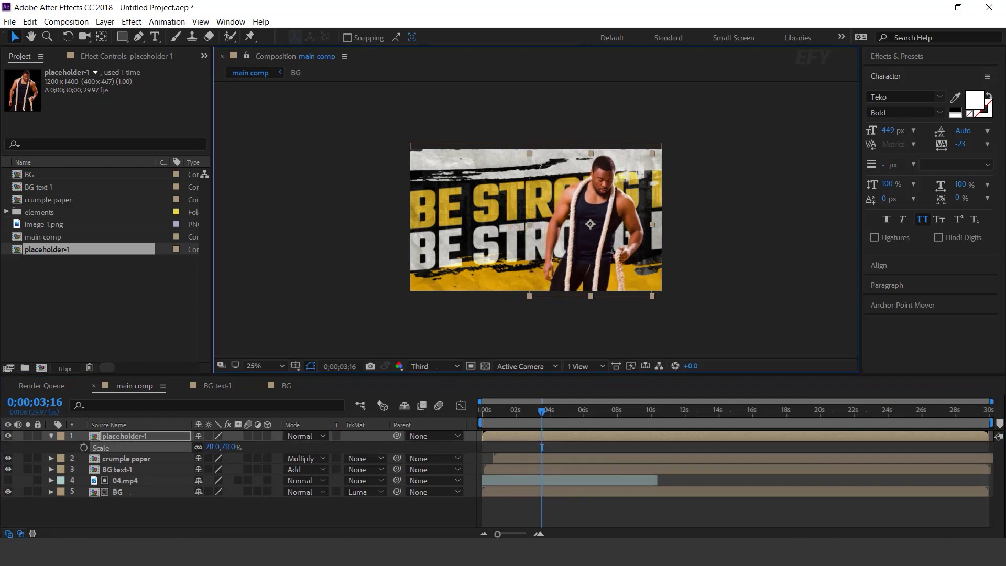
click(335, 293)
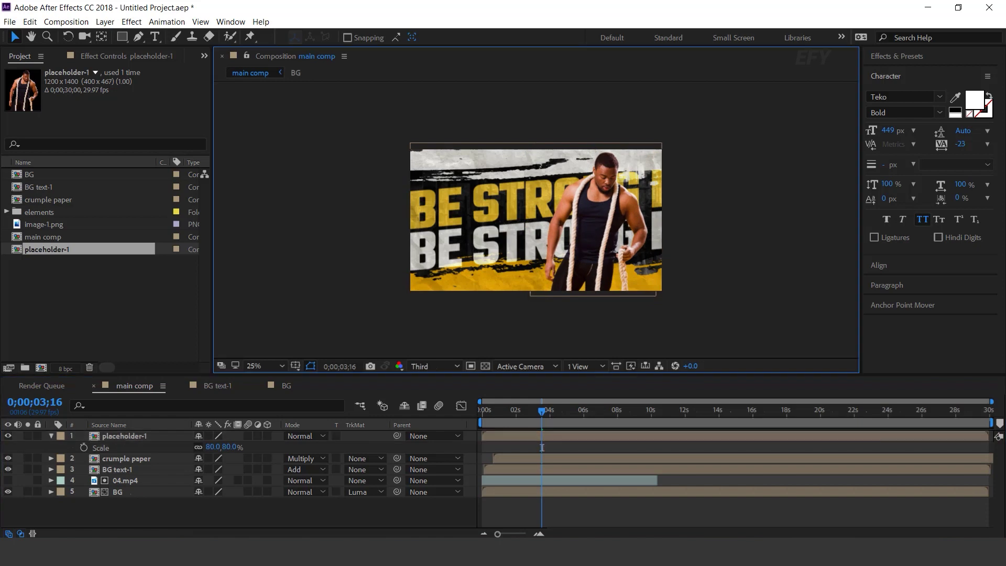
click(50, 436)
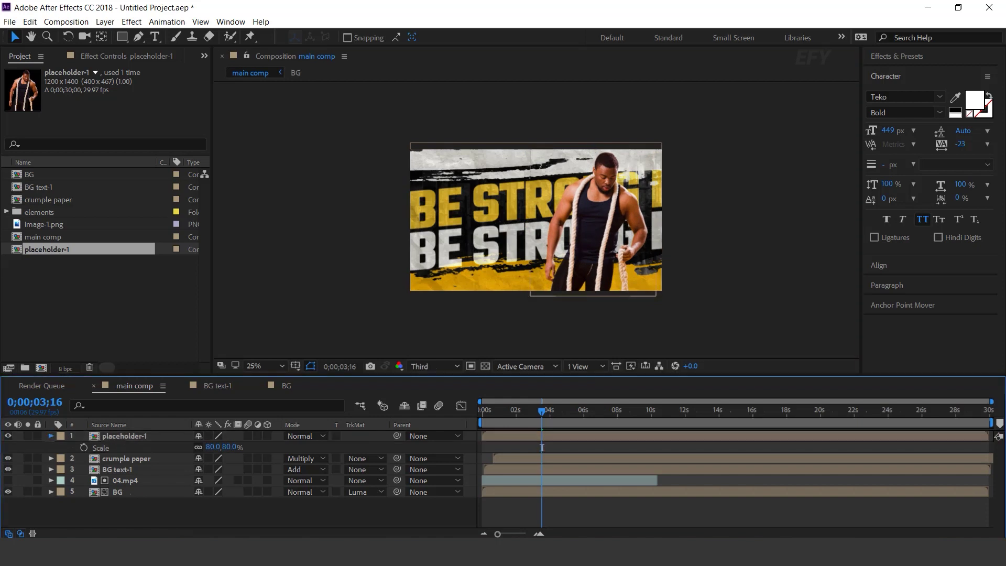
- Create a 1920 x 1080 px composition named brush matte with a duration of 0;00;30;00
double_click(84, 307)
key(ctrl+n)
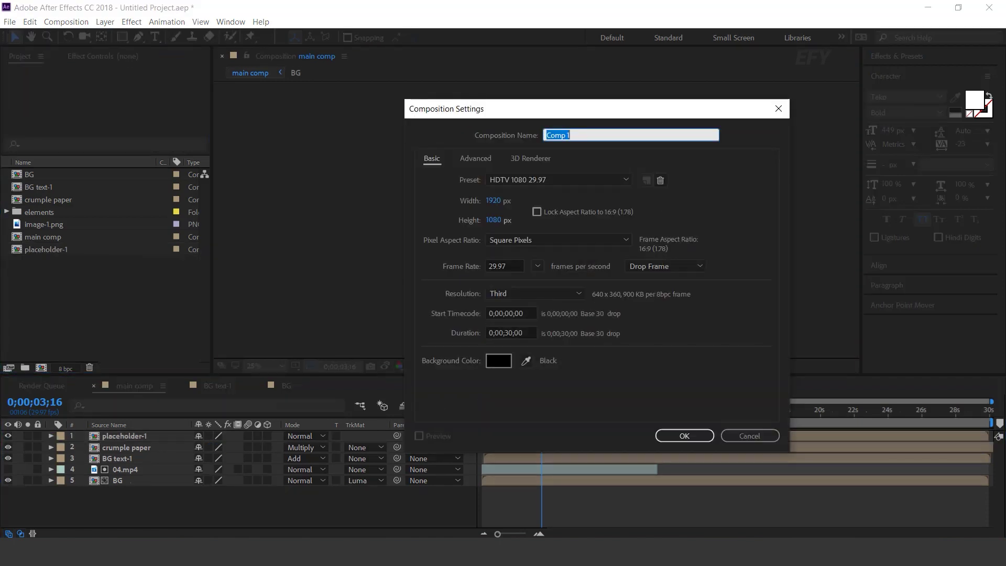
text(brush matte)
key(Return)
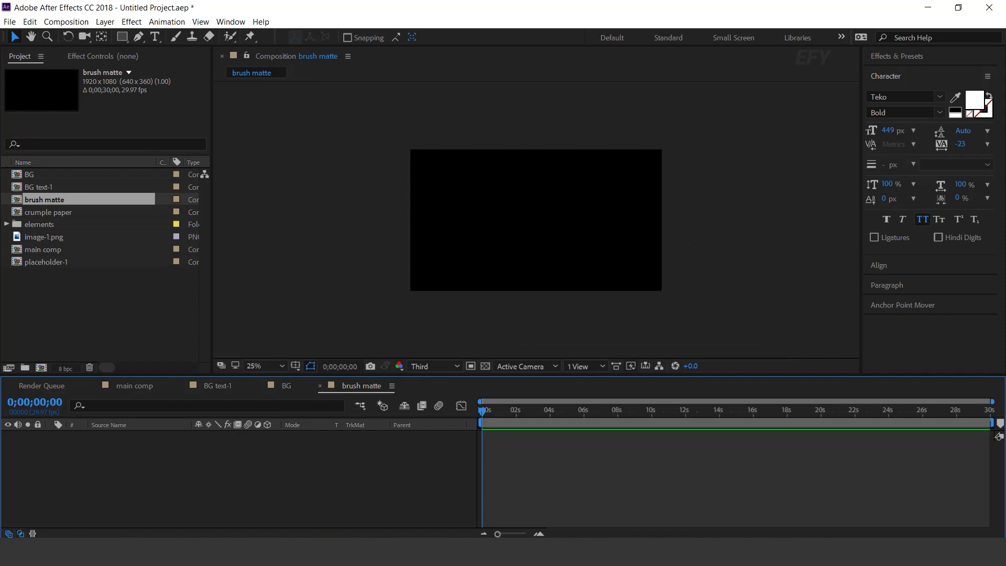
- Add brush.mov from the elements folder to the brush matte composition, starting at 0;00;00;00
click(6, 225)
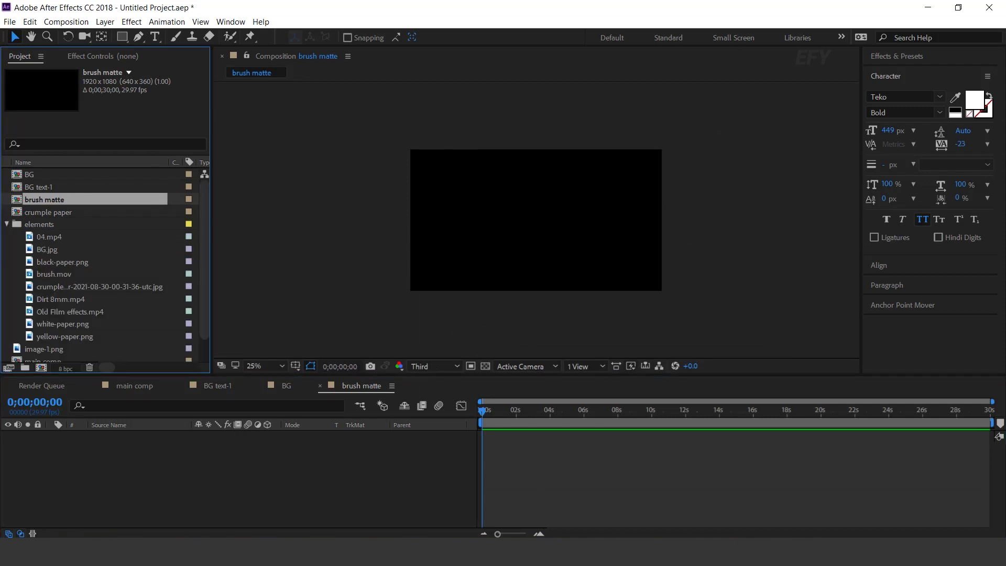
click(54, 274)
mouse_move(54, 273)
mouse_down()
mouse_move(236, 280)
mouse_move(209, 471)
mouse_up()
key(equal)
key(equal)
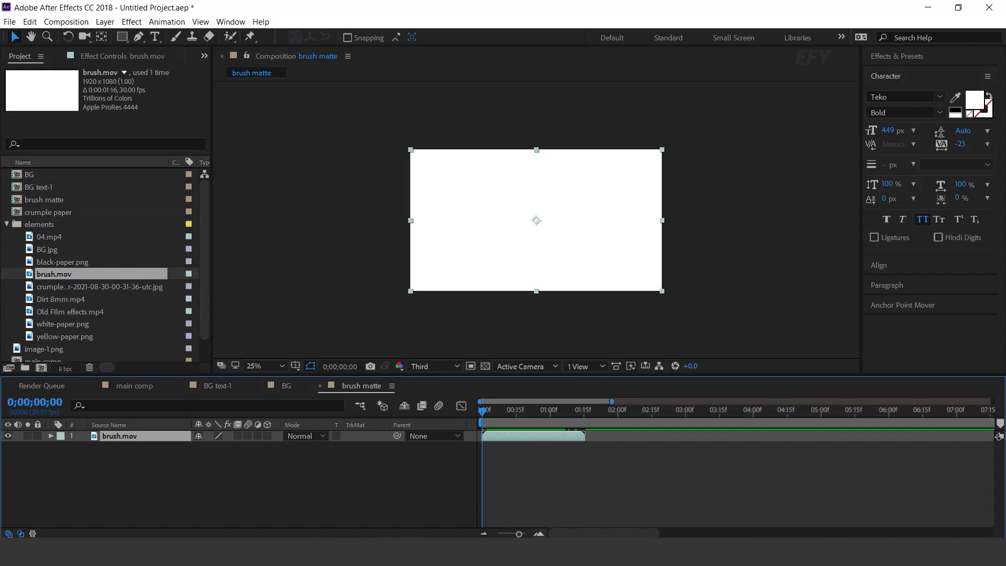
- Time-stretch the brush.mov layer to a new duration of one second
right_click(536, 436)
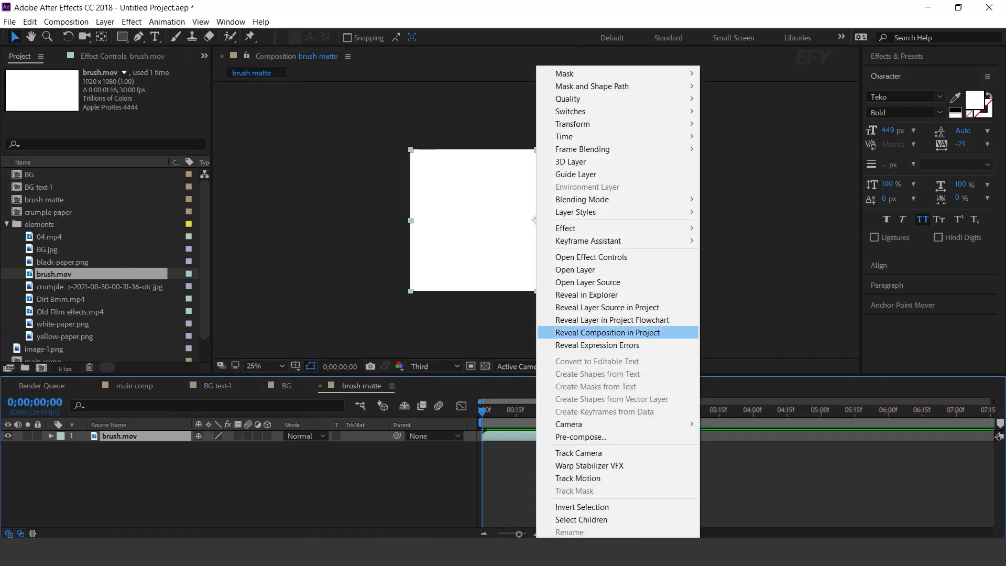
mouse_move(587, 137)
click(740, 161)
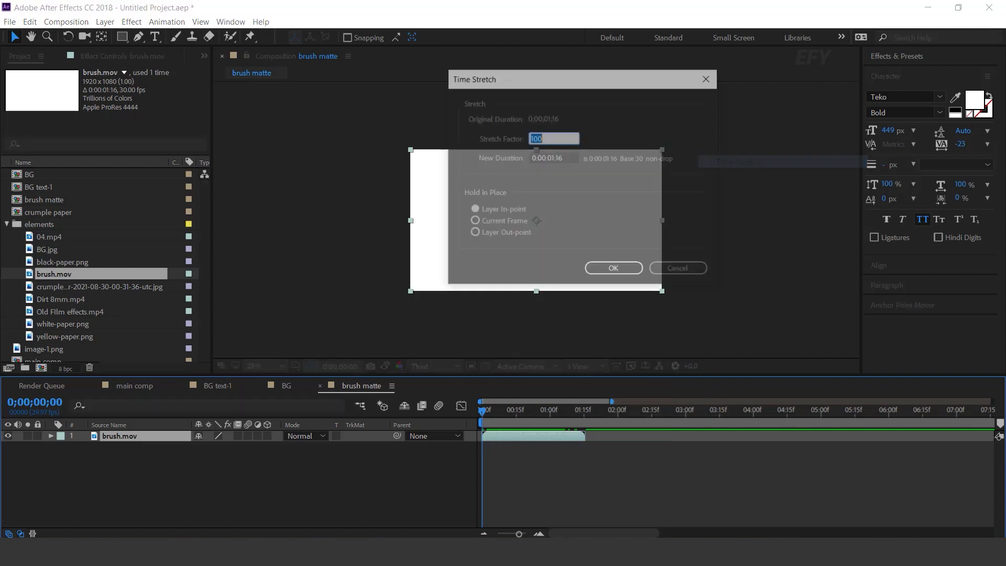
key(Tab)
text(00)
key(Return)
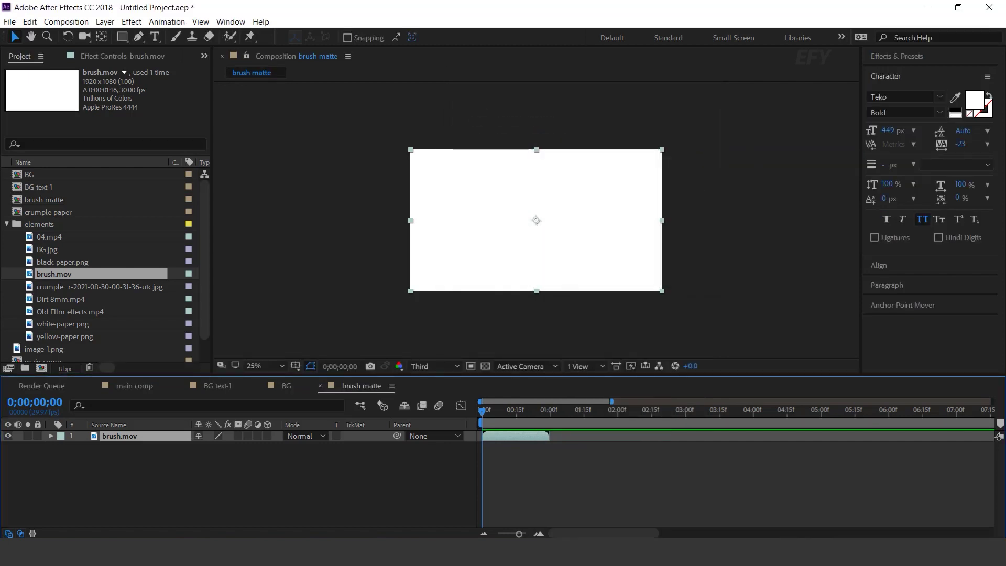
- Enable time remapping on the brush.mov layer and extend its end to about 8 seconds
right_click(520, 66)
mouse_move(545, 136)
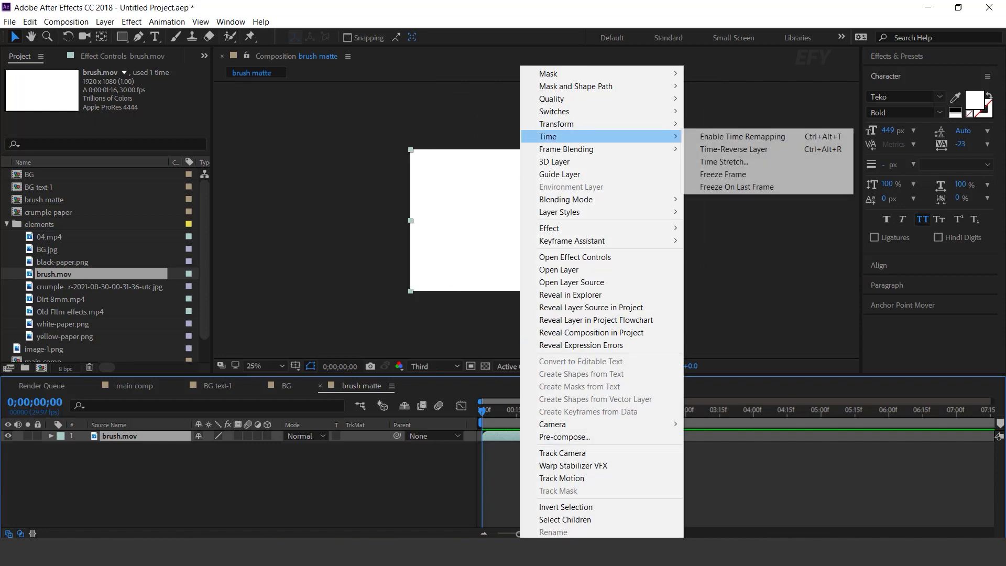
click(743, 136)
drag(548, 436, 956, 436)
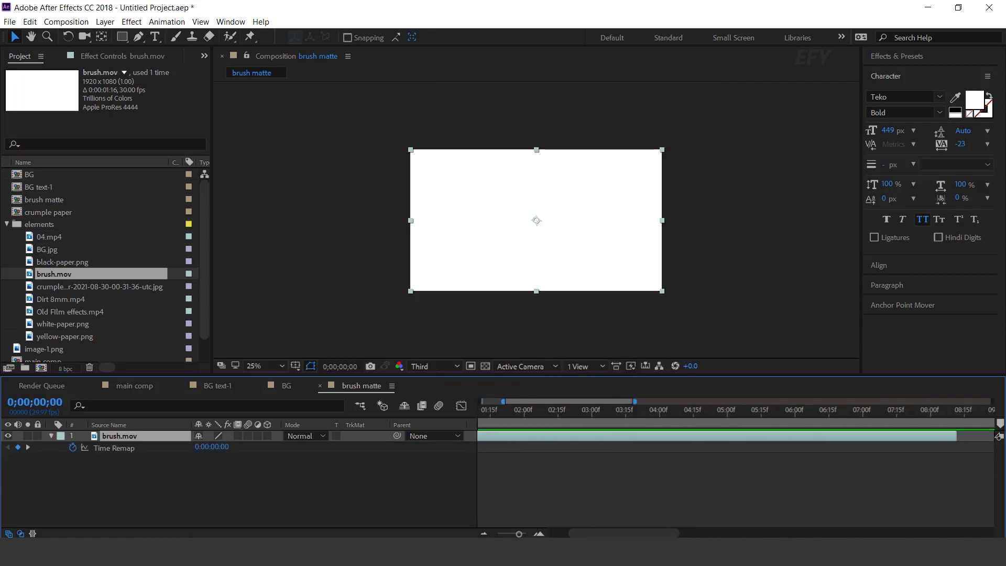
scroll(957, 436, down, 5)
key(space)
click(559, 411)
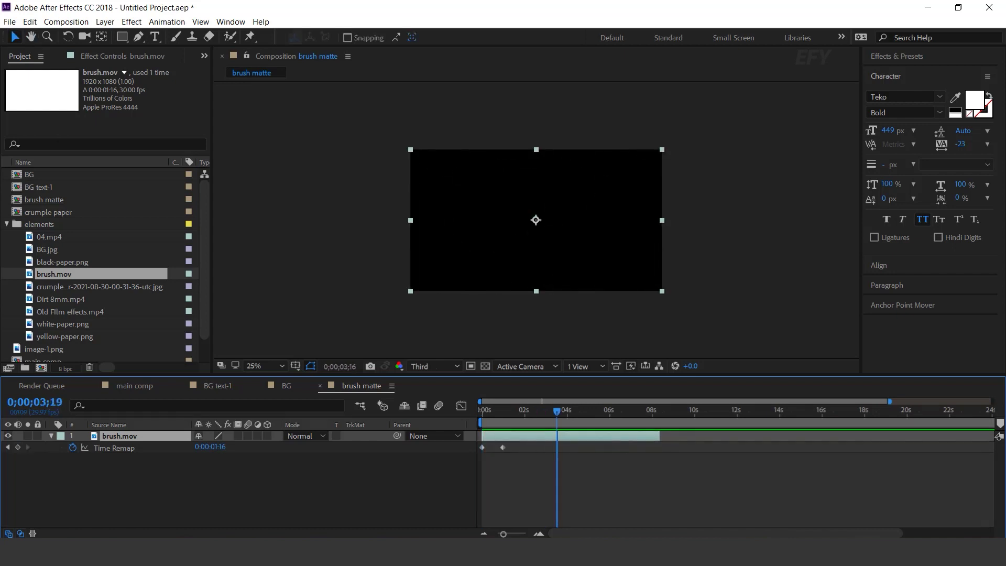
click(566, 482)
- Add the brush matte composition as the topmost layer in main comp and set its blending mode to Screen
click(134, 386)
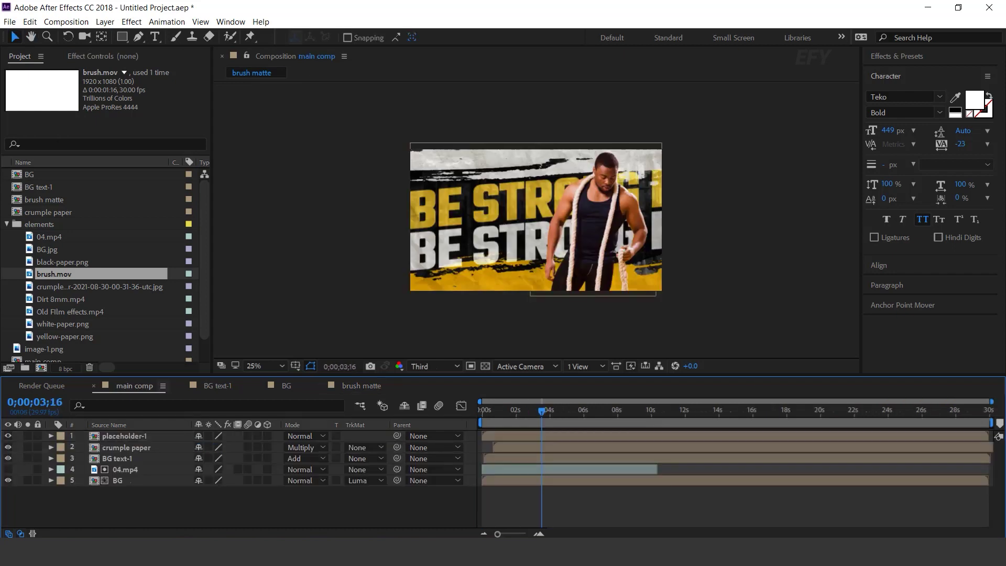
click(7, 224)
mouse_move(45, 200)
mouse_down()
mouse_move(131, 374)
mouse_move(126, 435)
mouse_up()
click(304, 436)
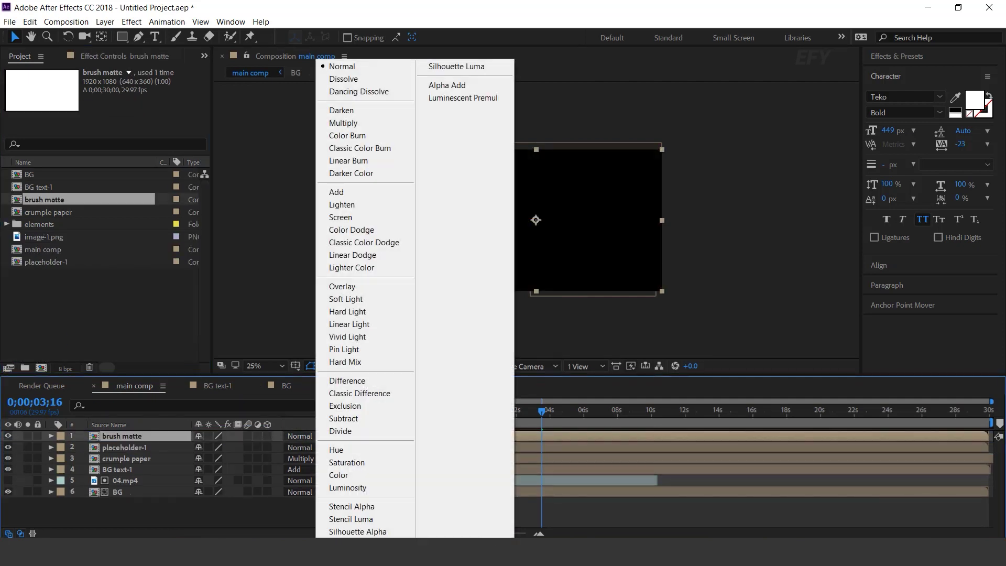
click(340, 217)
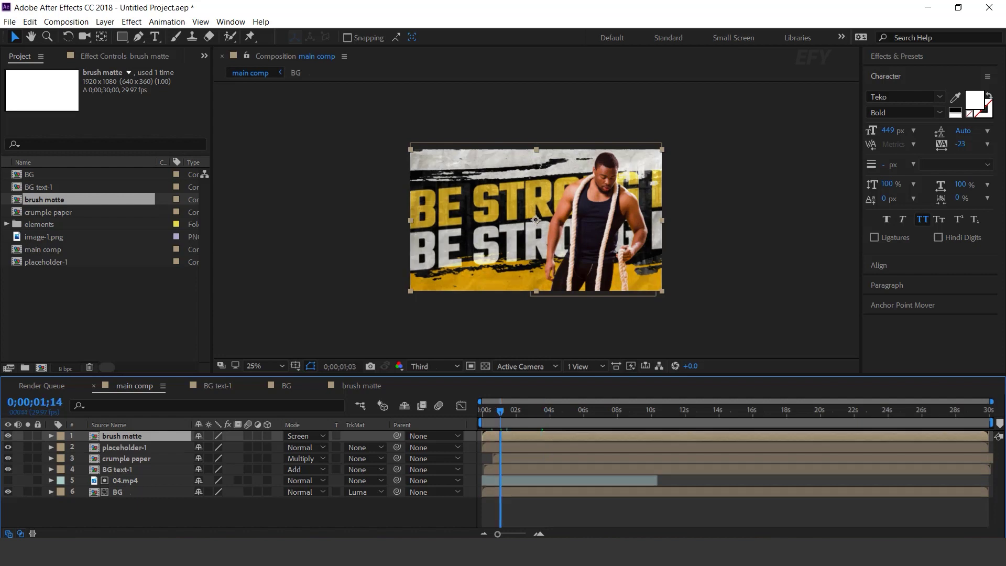
drag(501, 412, 517, 411)
- Set the placeholder-1 layer's track matte to Luma Inverted Matte "brush matte"
click(124, 447)
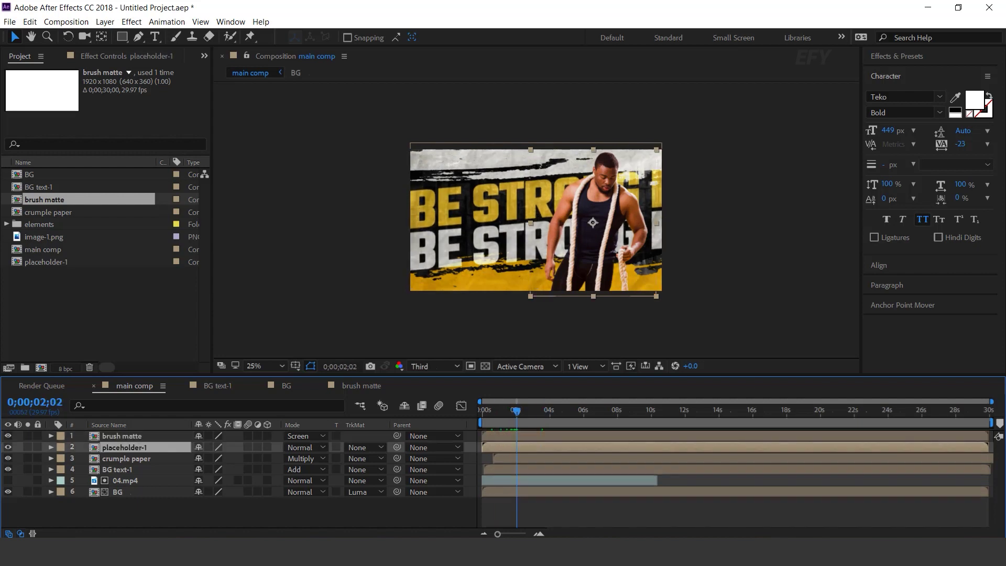
click(364, 447)
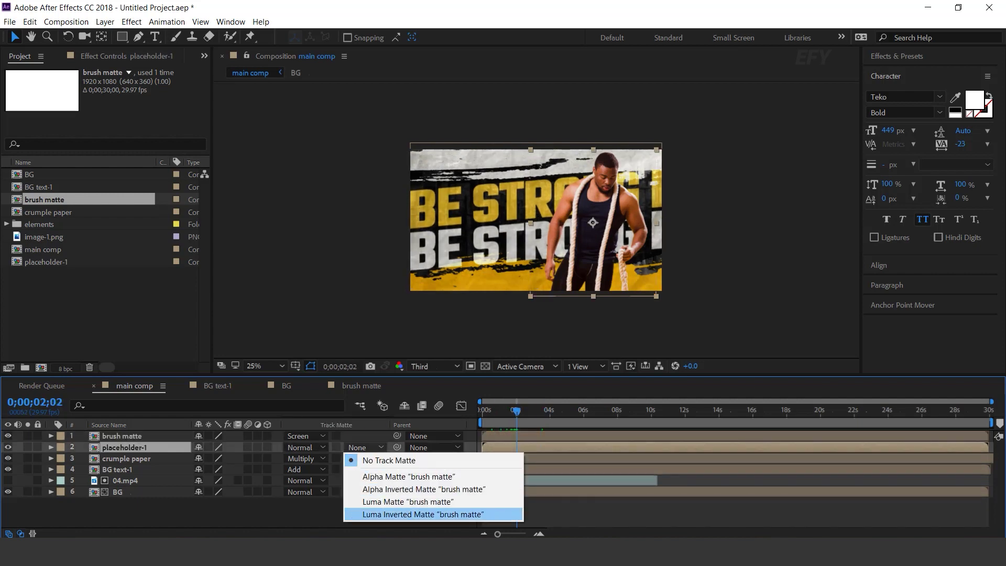
click(423, 514)
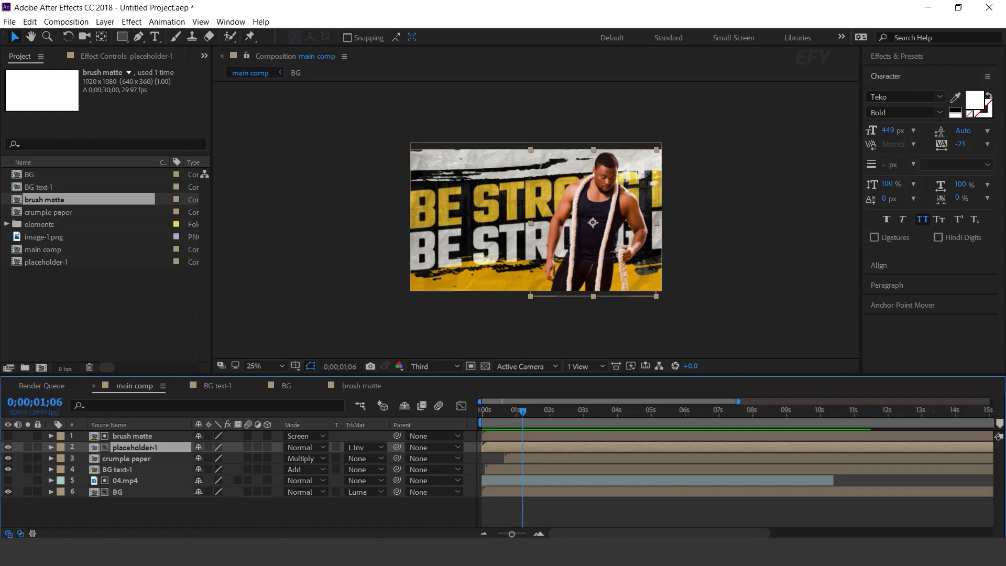
- Move the brush matte and placeholder-1 layers together to start at 0;00;00;23 and preview the brush reveal
ctrl+click(540, 436)
drag(541, 436, 577, 436)
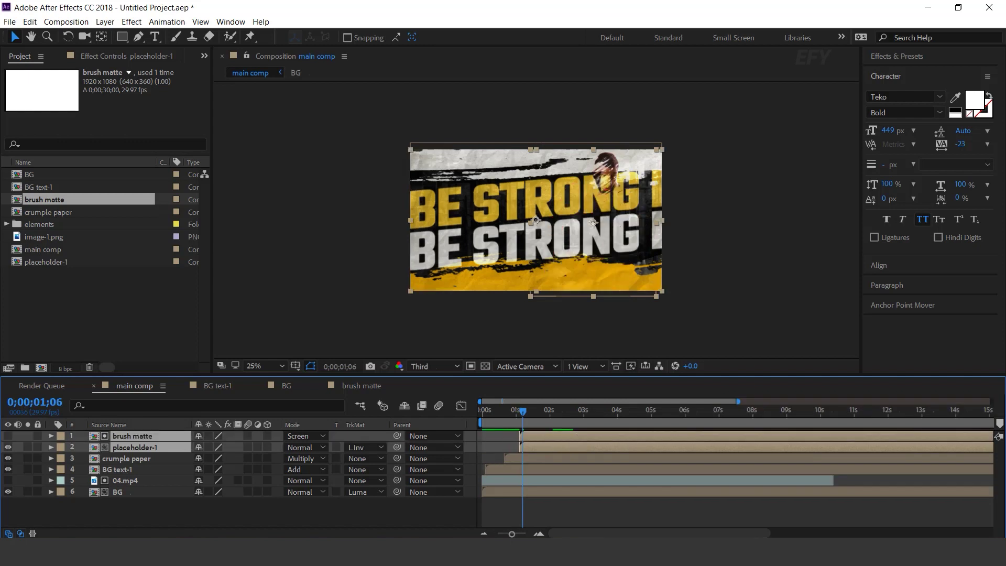
click(502, 412)
key(space)
key(space)
key(bracketleft)
key(Home)
key(space)
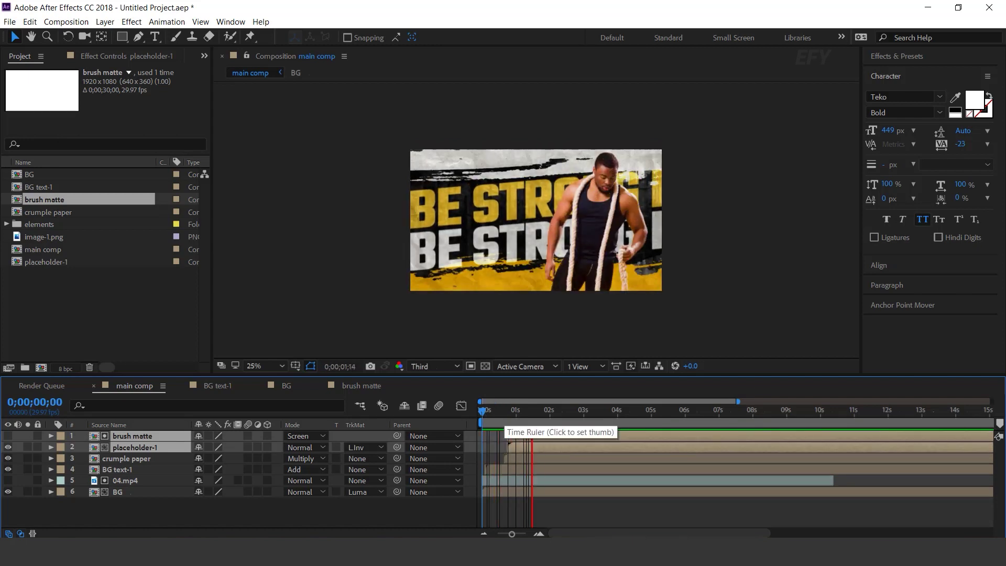
key(space)
- Keyframe placeholder-1's Position at 1396.0, 560.0 on 0;00;01;03 and at 1396.0, 1668.0 on 0;00;00;23
click(592, 411)
drag(737, 402, 527, 402)
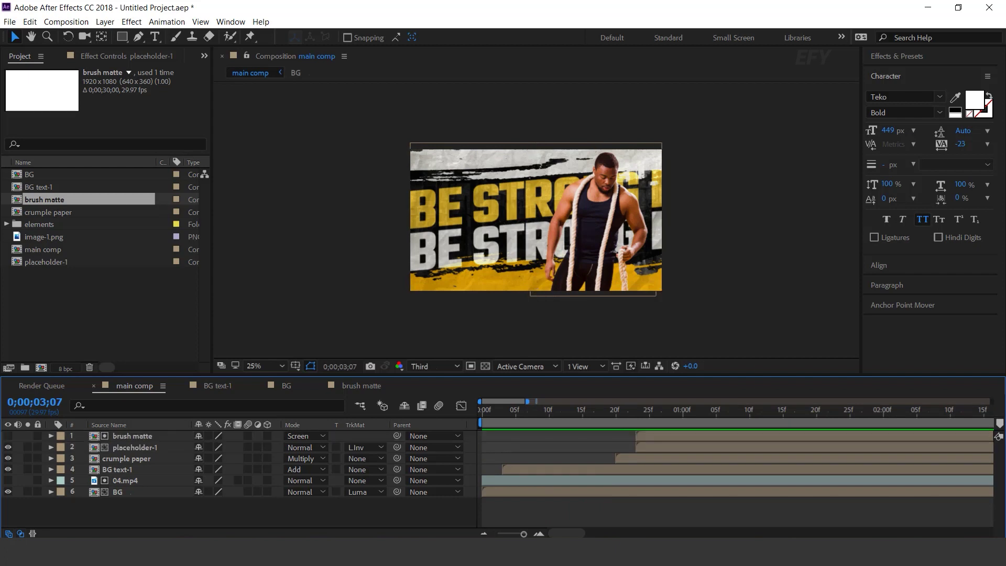
click(703, 410)
key(alt+shift+p)
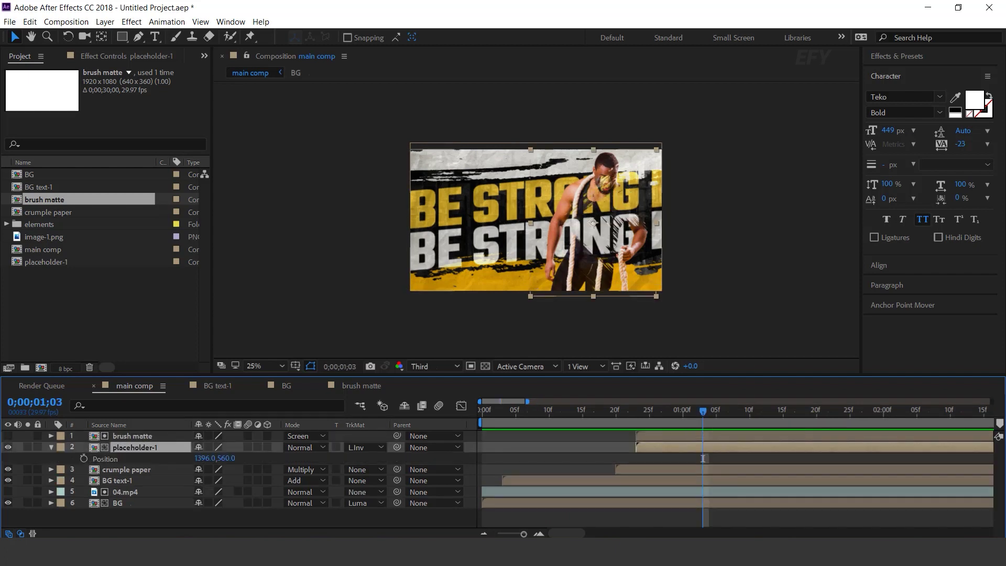
key(i)
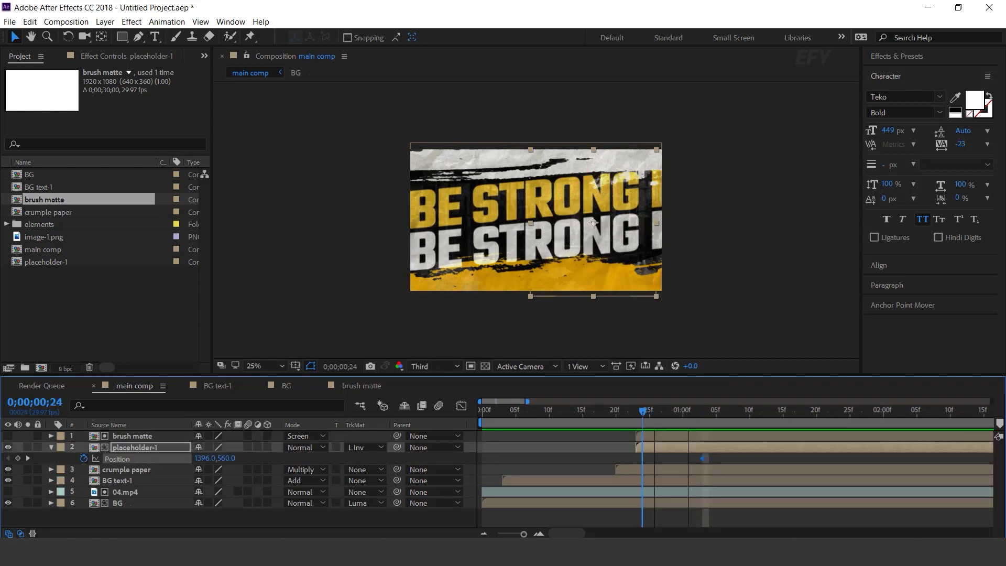
drag(593, 222, 593, 367)
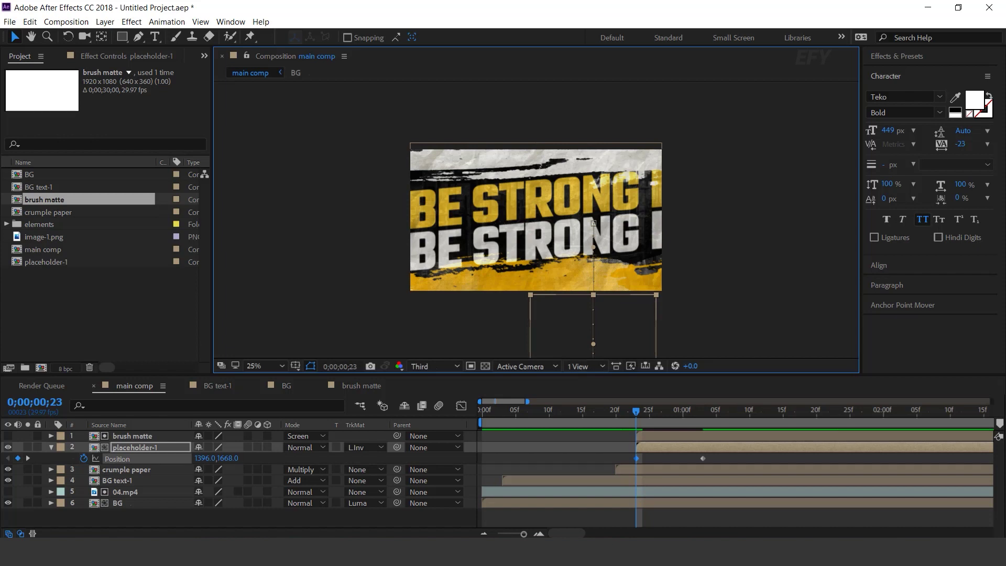
- Add the expression posterizeTime(5);wiggle(2,8) to placeholder-1's Position and preview the motion
alt+click(83, 458)
text(posteriz)
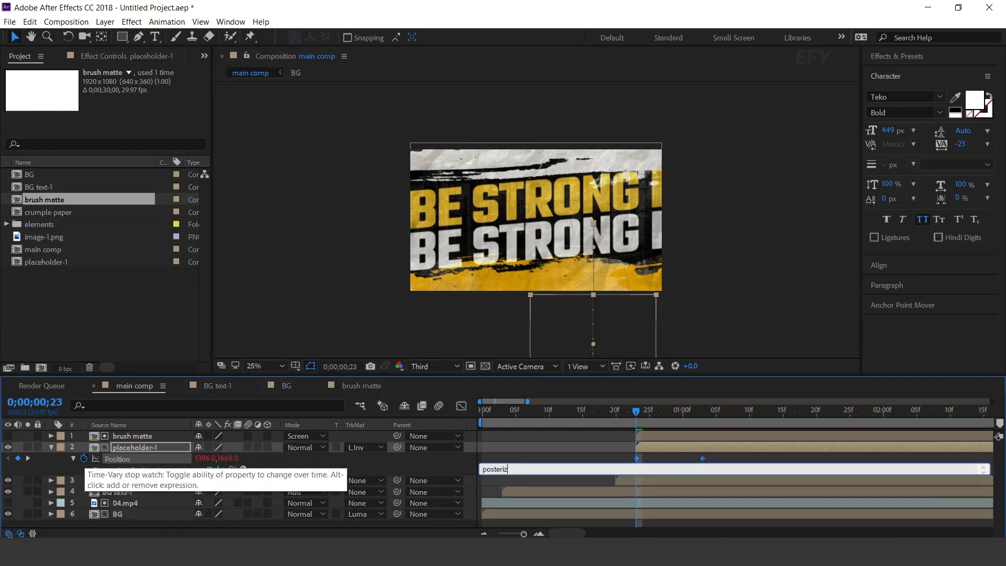
text(eT)
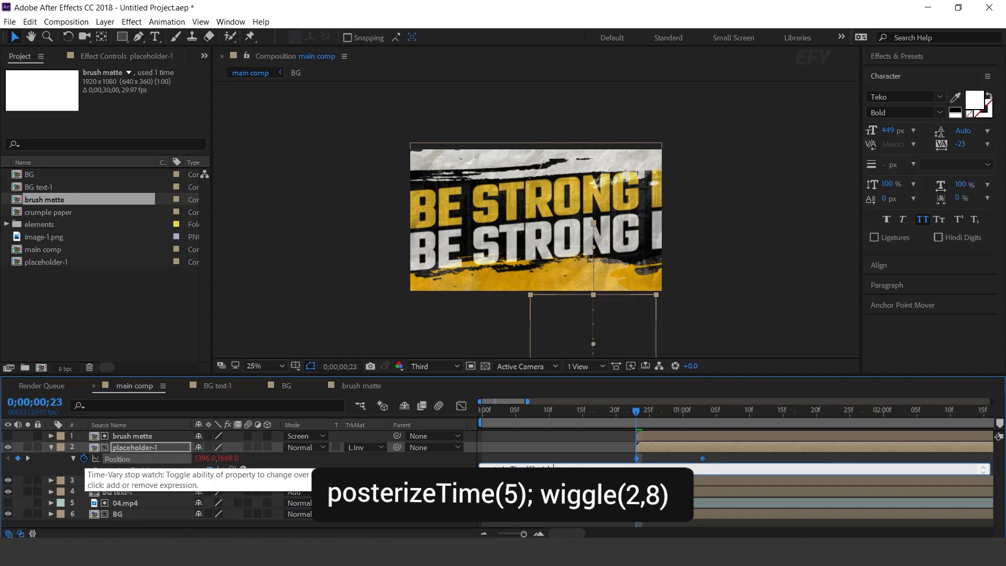
text(ime(5);wiggle(2,8))
click(551, 523)
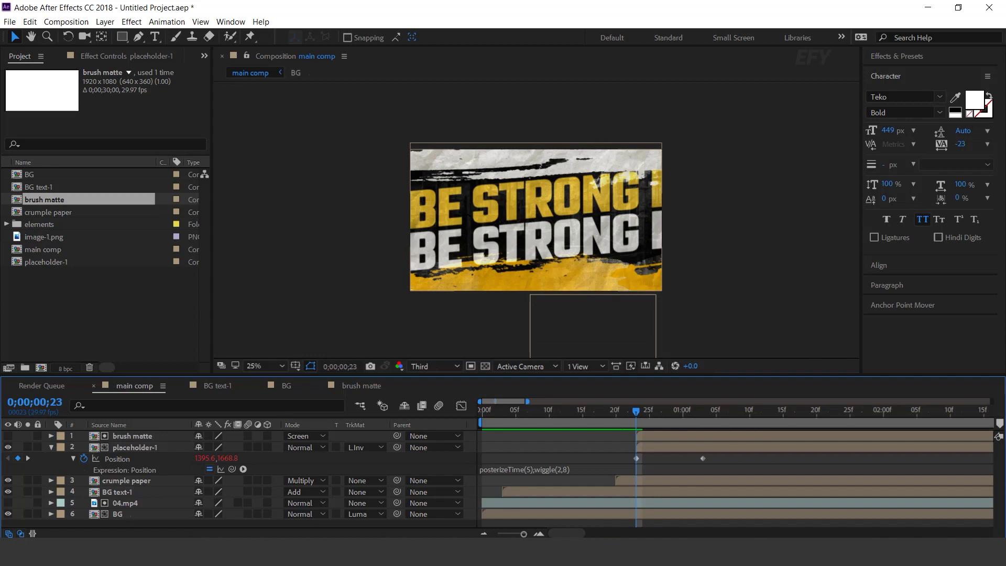
key(space)
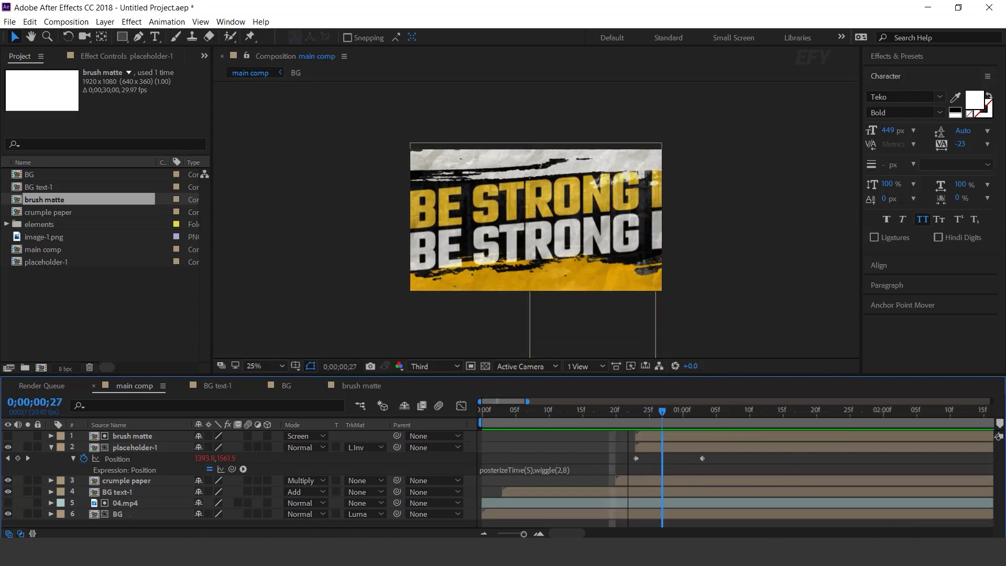
key(space)
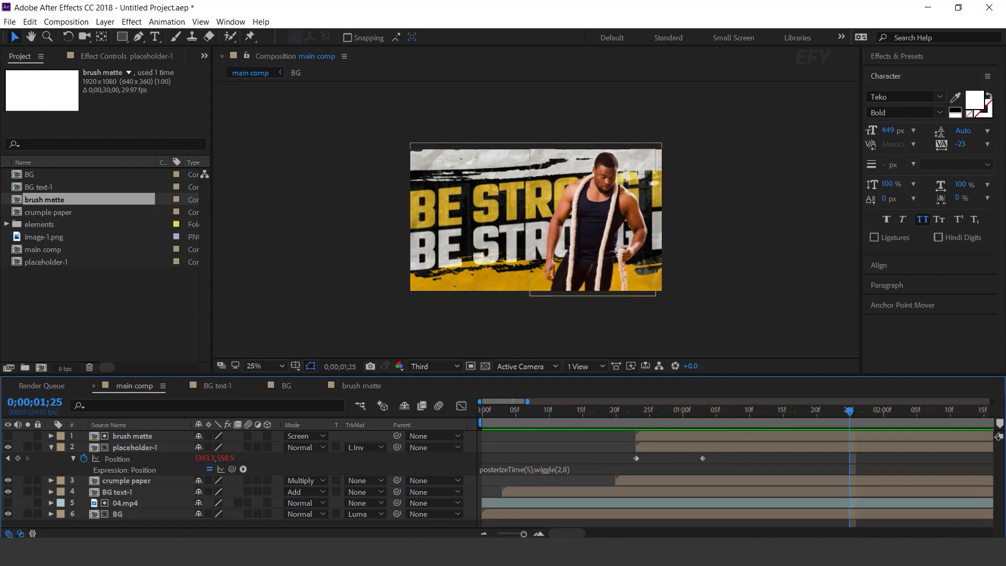
- Shift the brush matte and placeholder-1 layers earlier to start at 0;00;00;17 and preview the result
key(minus)
click(525, 411)
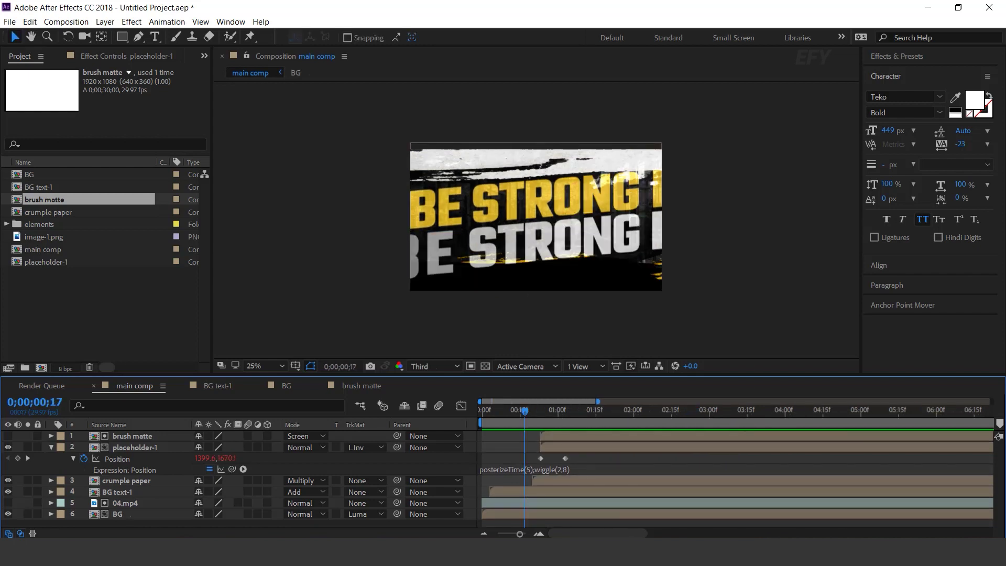
click(571, 436)
shift+click(571, 447)
drag(571, 448, 555, 448)
key(space)
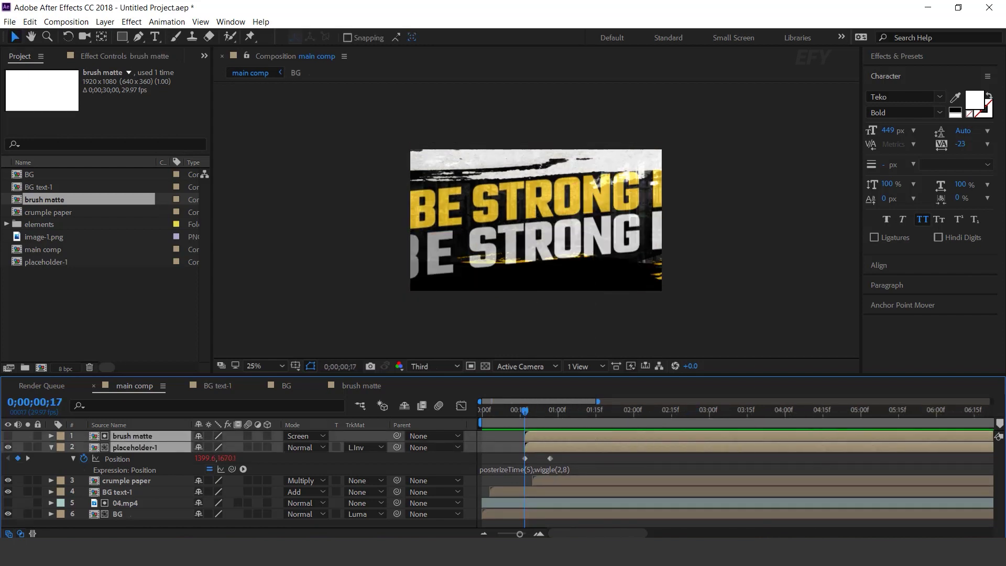
key(space)
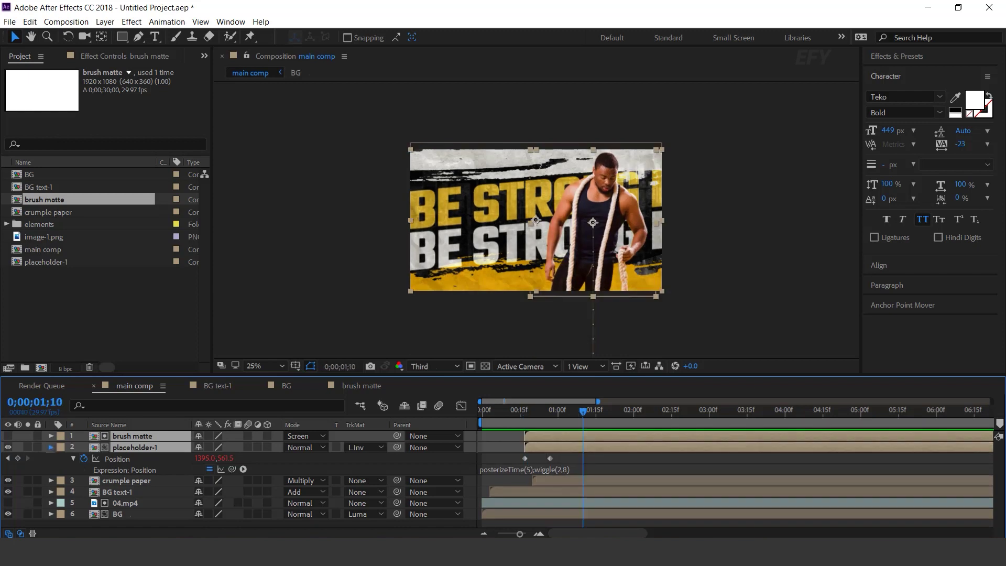
- Duplicate the brush matte and placeholder-1 layers together and offset the upper copies to start at about 0;00;00;21
key(u)
click(152, 510)
click(135, 448)
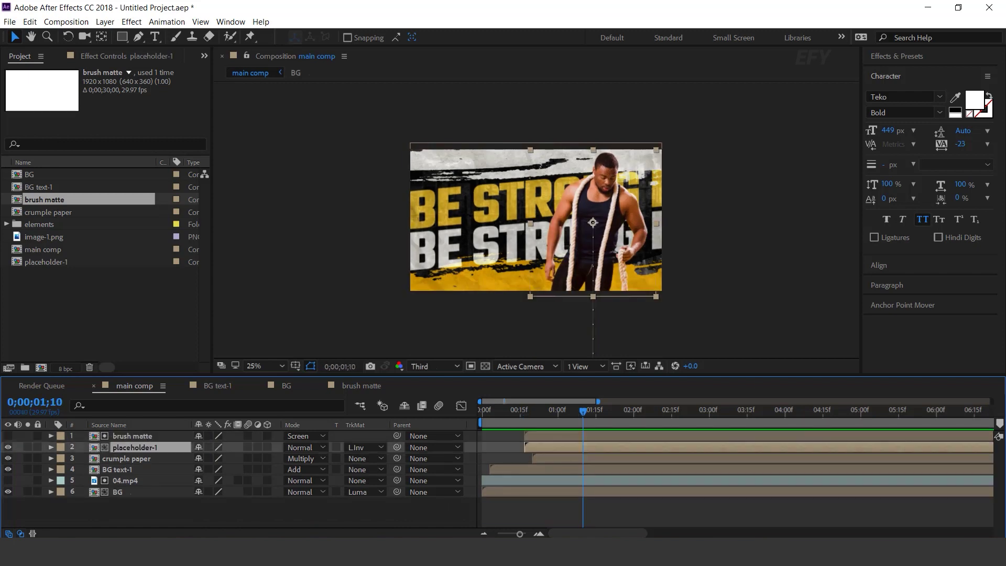
shift+click(132, 436)
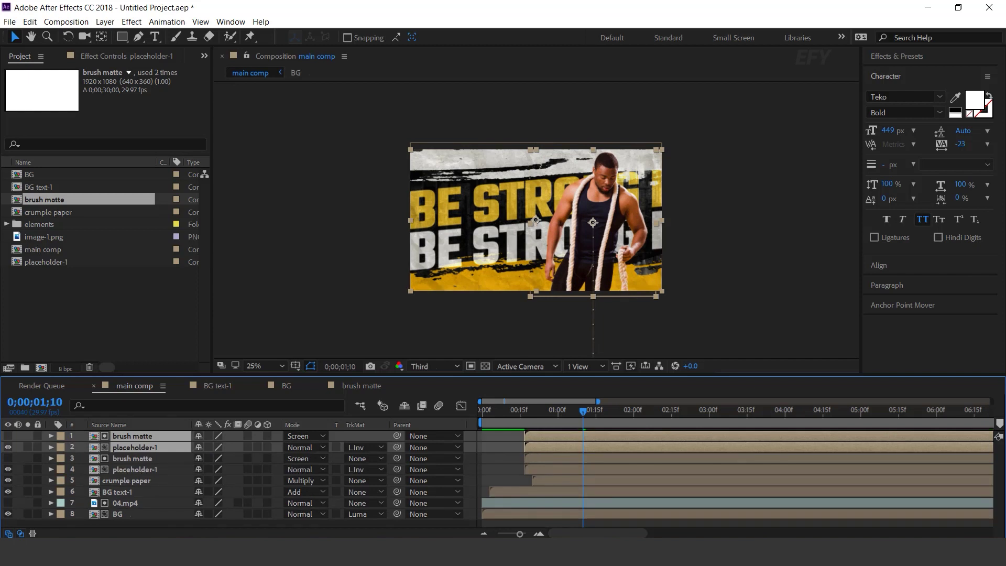
drag(598, 401, 513, 401)
key(minus)
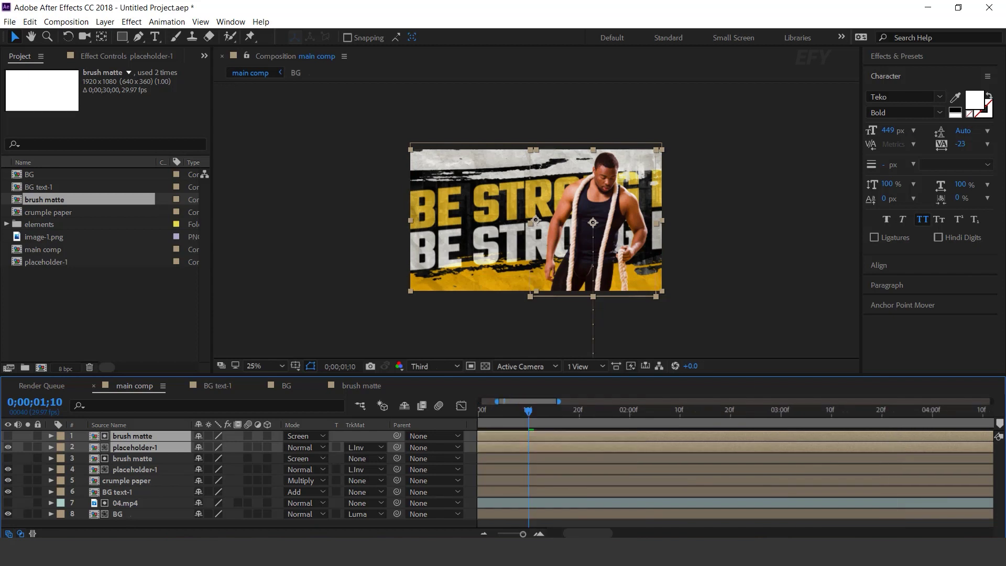
- Apply a Fill effect to the lower placeholder-1 layer and set its colour to FFFFFF
click(134, 469)
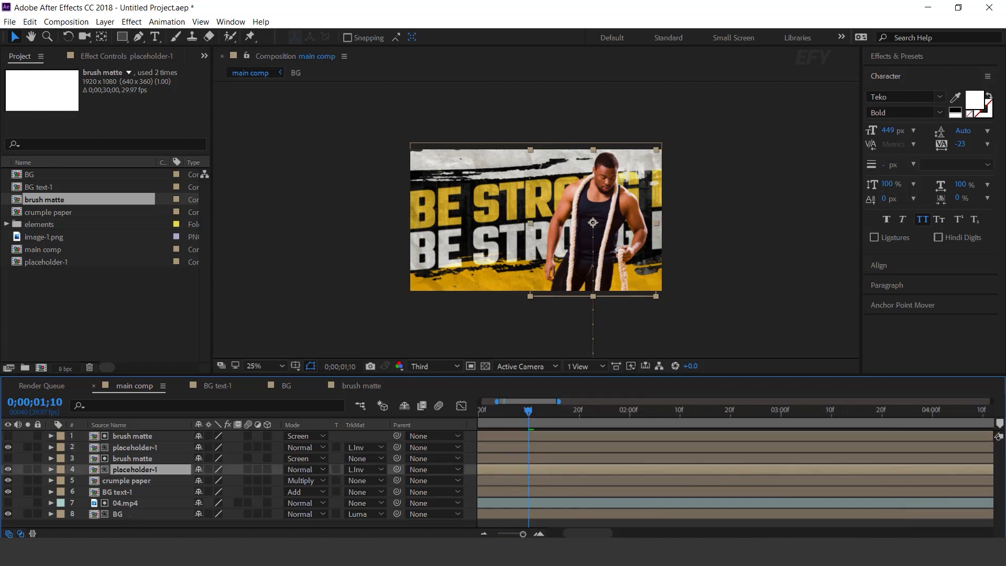
key(ctrl+space)
text(fil)
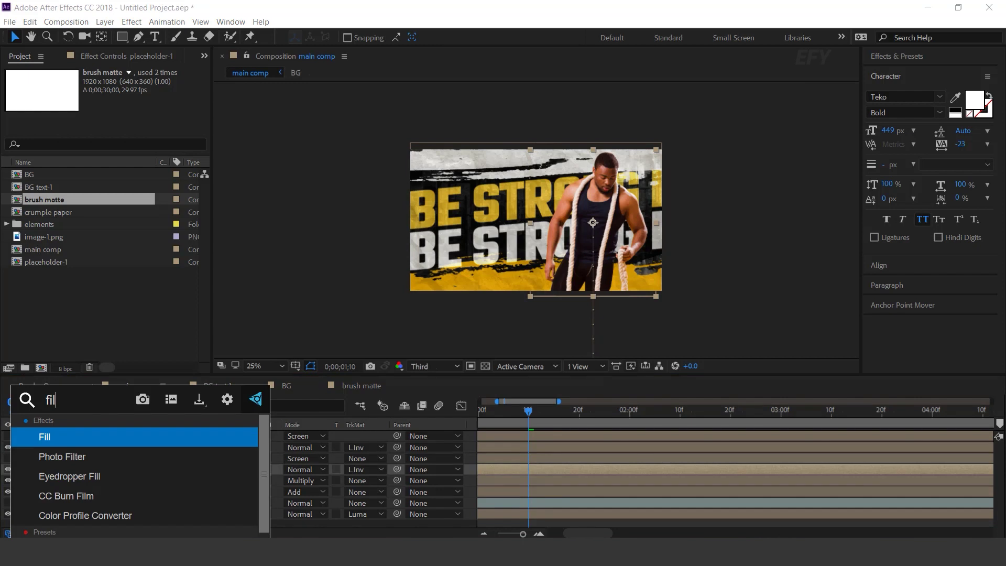
key(Return)
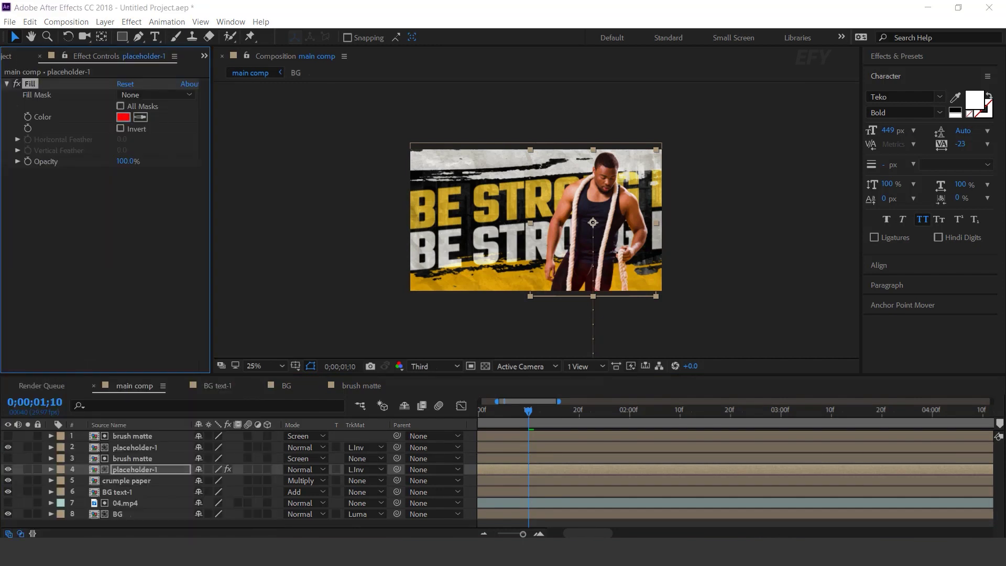
click(124, 117)
text(ffffff)
key(Return)
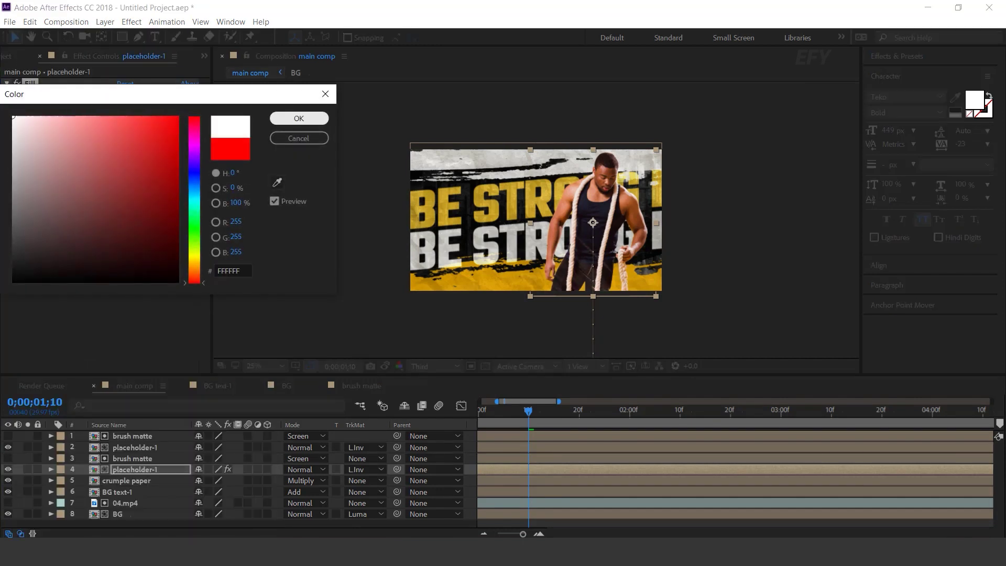
- Preview the white reveal and delay the upper brush matte and placeholder-1 pair to start at about 0;00;00;24
drag(588, 533, 571, 533)
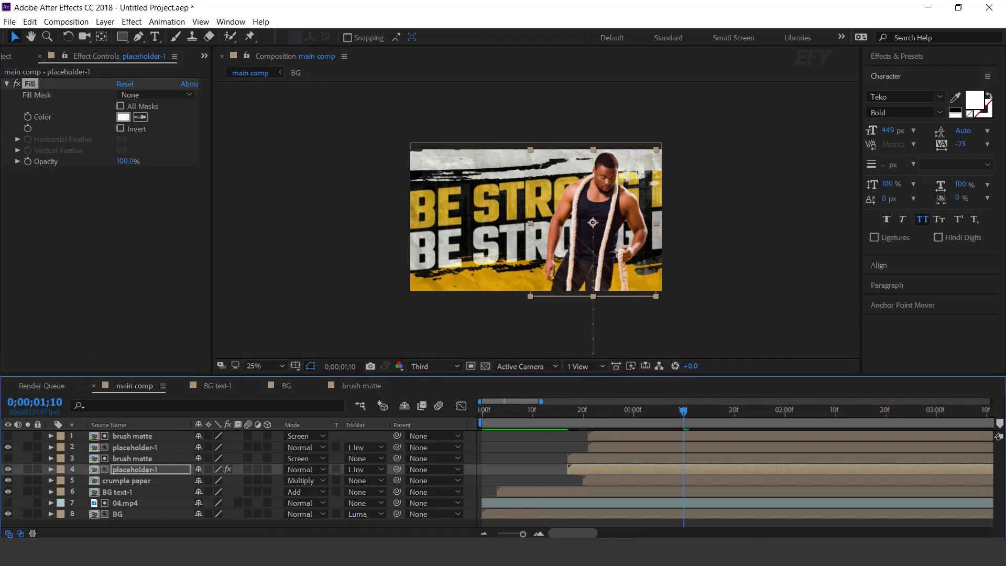
click(547, 410)
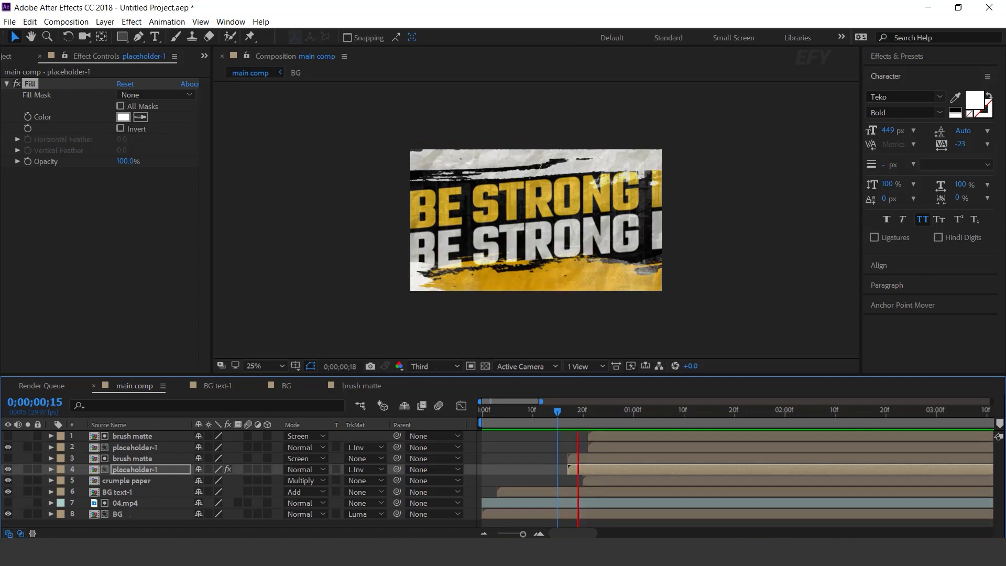
drag(557, 411, 624, 410)
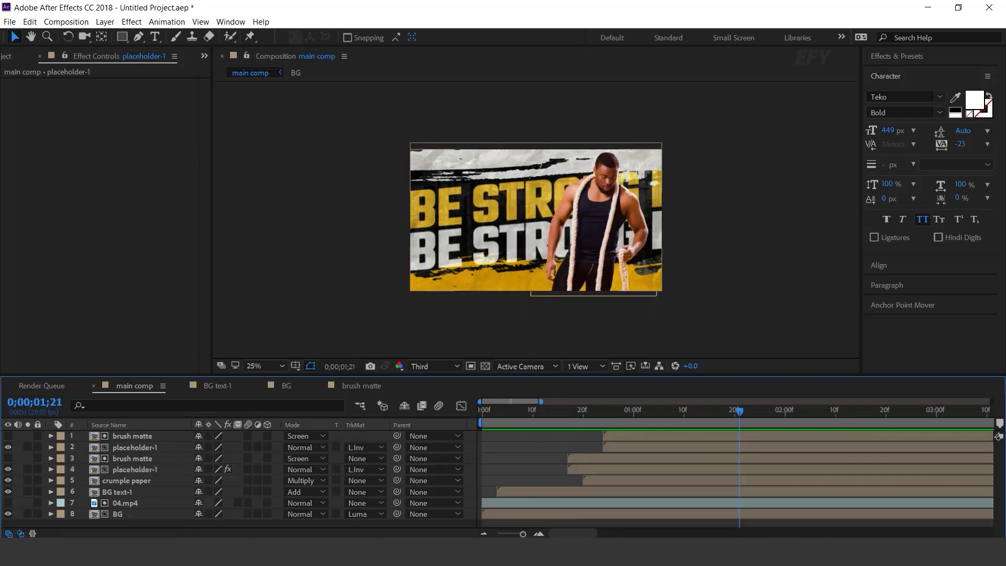
- Duplicate the white-filled placeholder-1 layer, move the copy just above crumple paper and remove its track matte
click(134, 469)
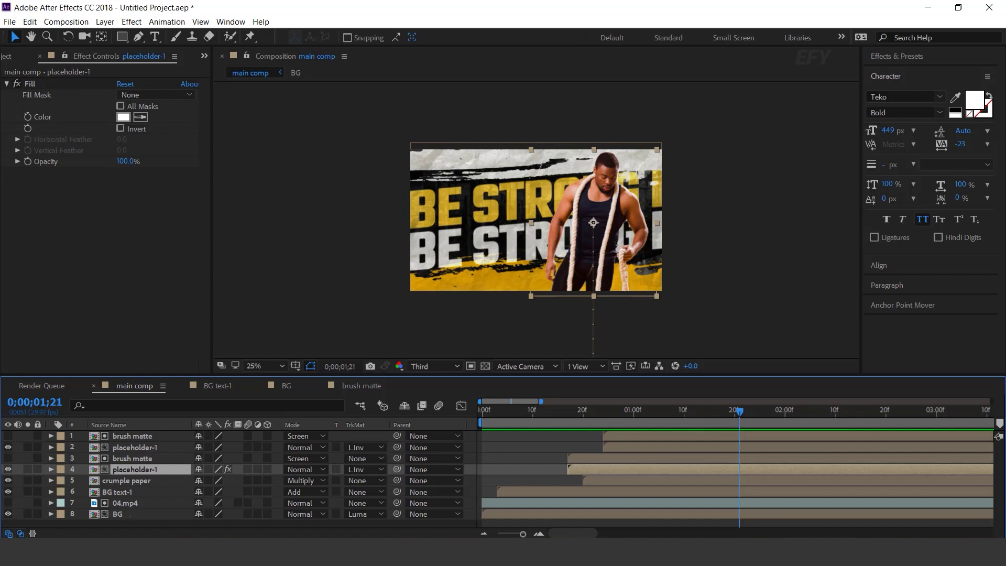
key(ctrl+d)
scroll(498, 479, down, 1)
drag(135, 456, 137, 482)
click(365, 477)
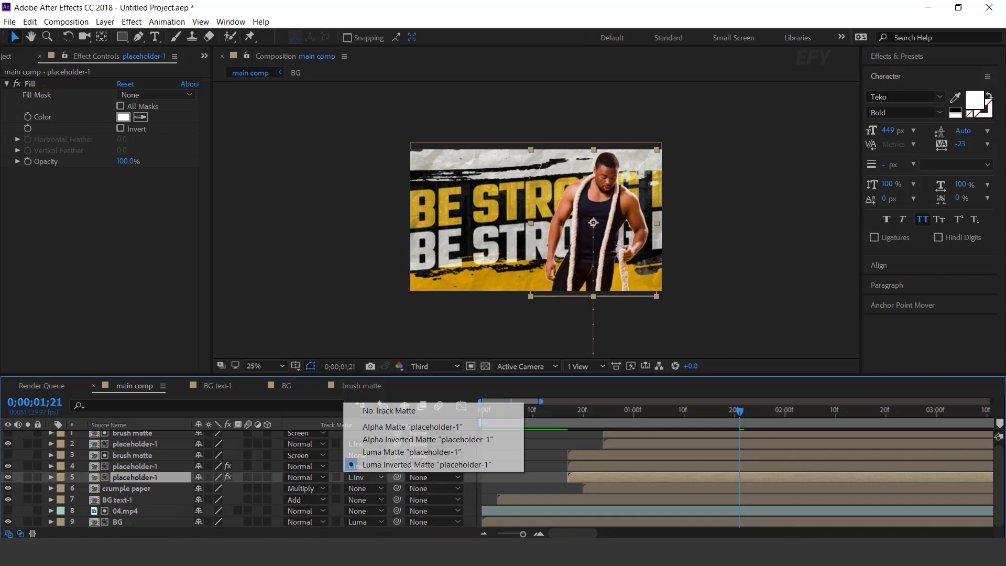
click(388, 410)
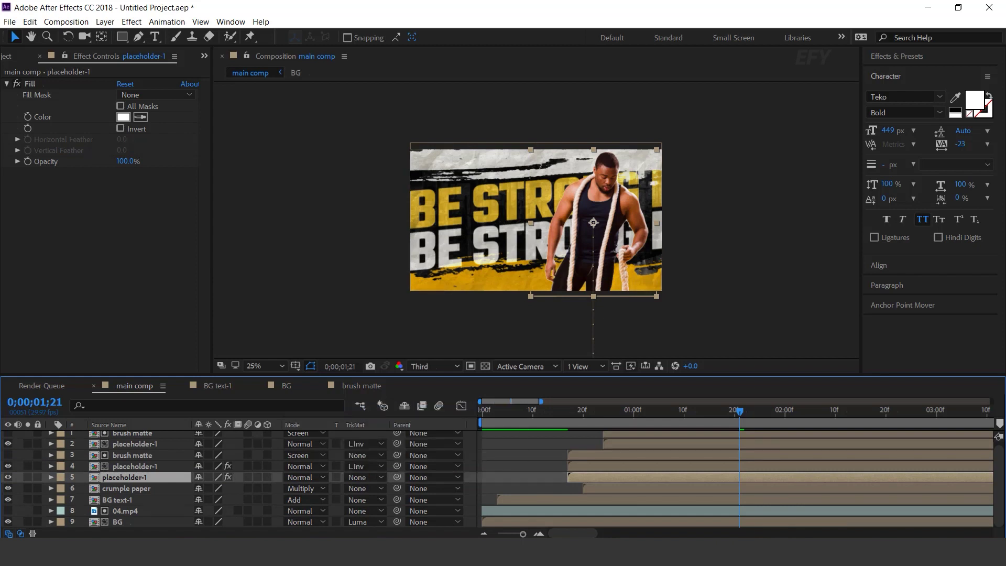
- Replace the copy's position keyframes so it starts at about 0;00;01;13 and slides to about 892, 560 at 0;00;01;24
key(u)
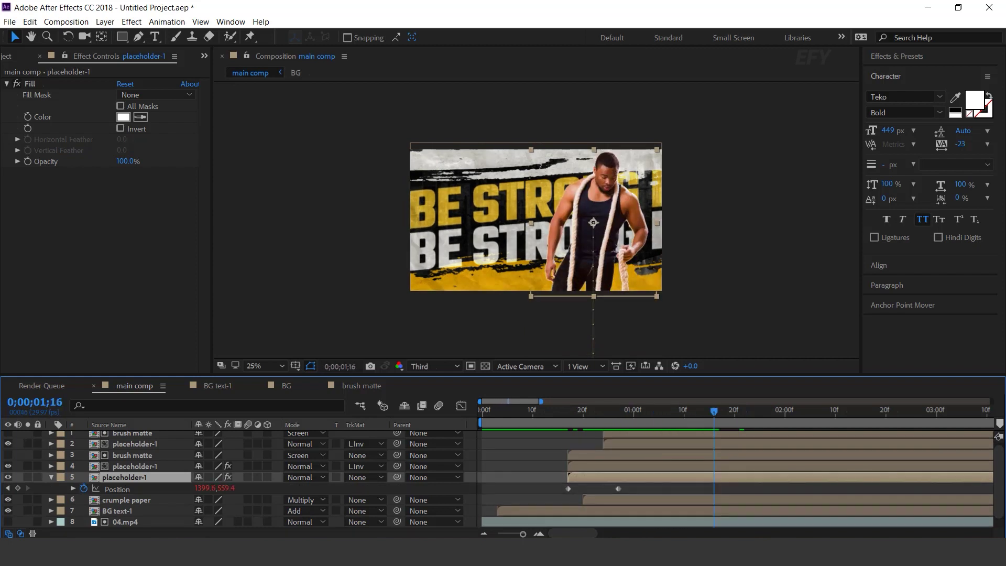
click(18, 488)
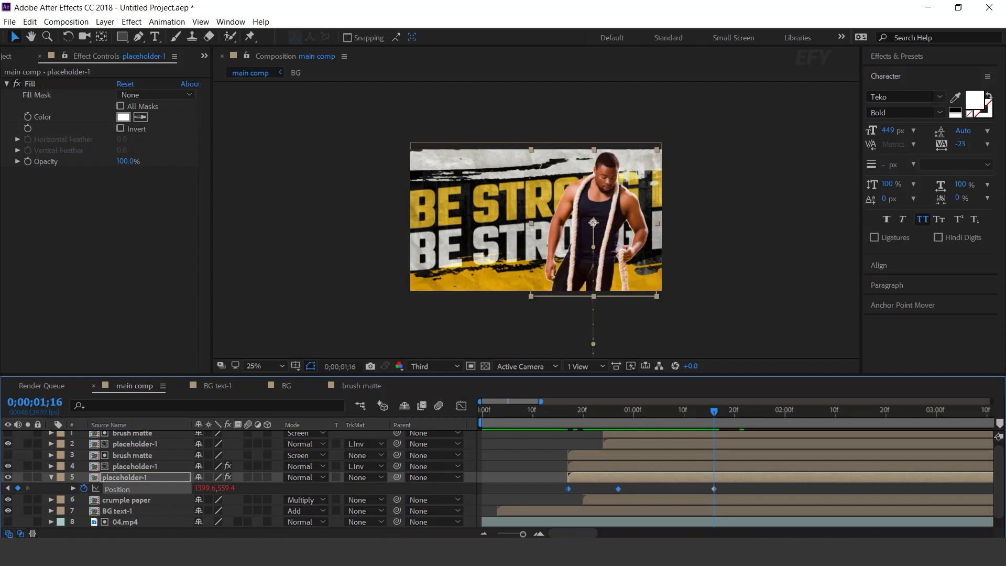
key(Delete)
drag(569, 477, 699, 477)
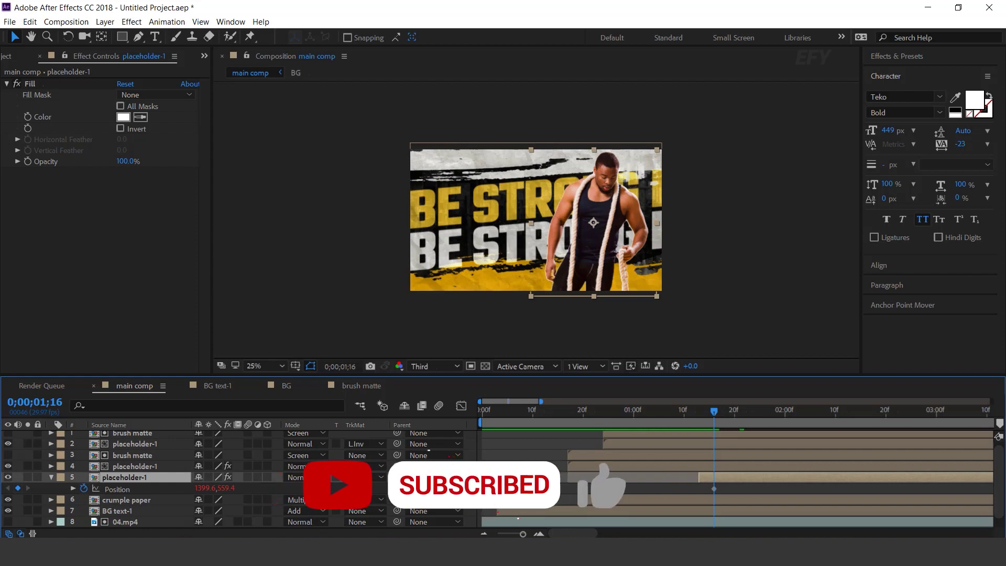
drag(714, 489, 699, 489)
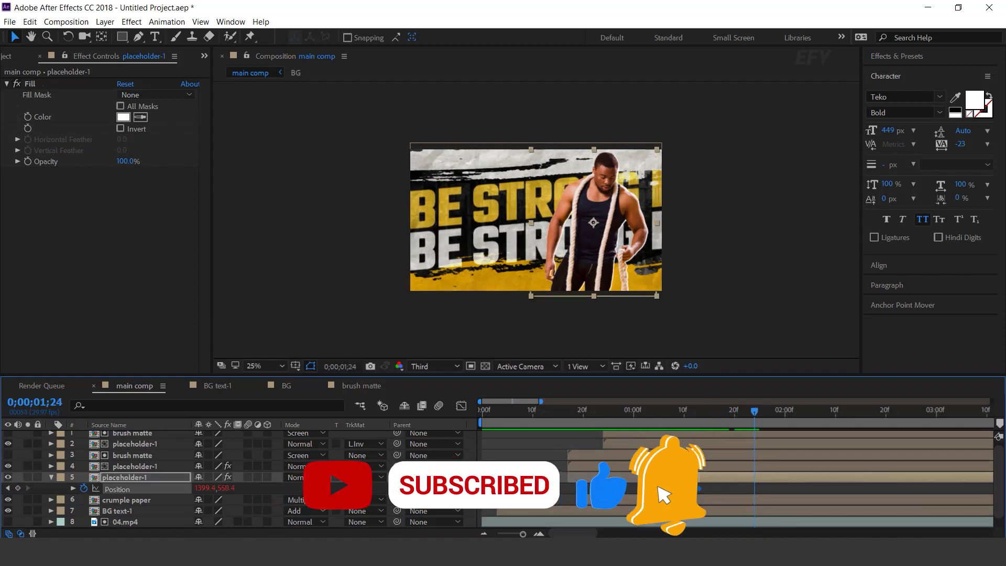
drag(594, 223, 528, 223)
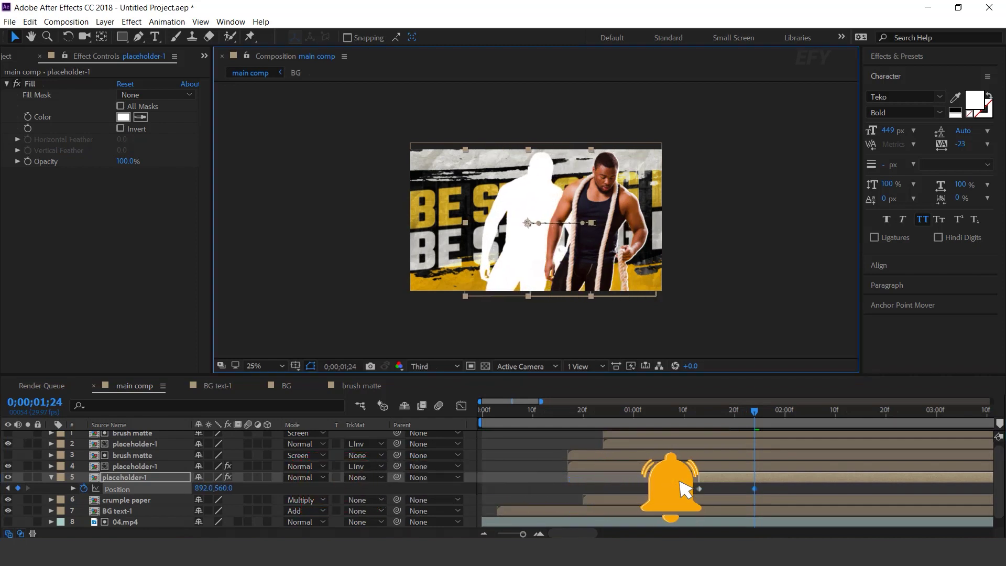
click(755, 489)
- Remove the Fill effect from the copied placeholder-1 layer, set its blending mode to Overlay and preview the slide
key(s)
click(30, 84)
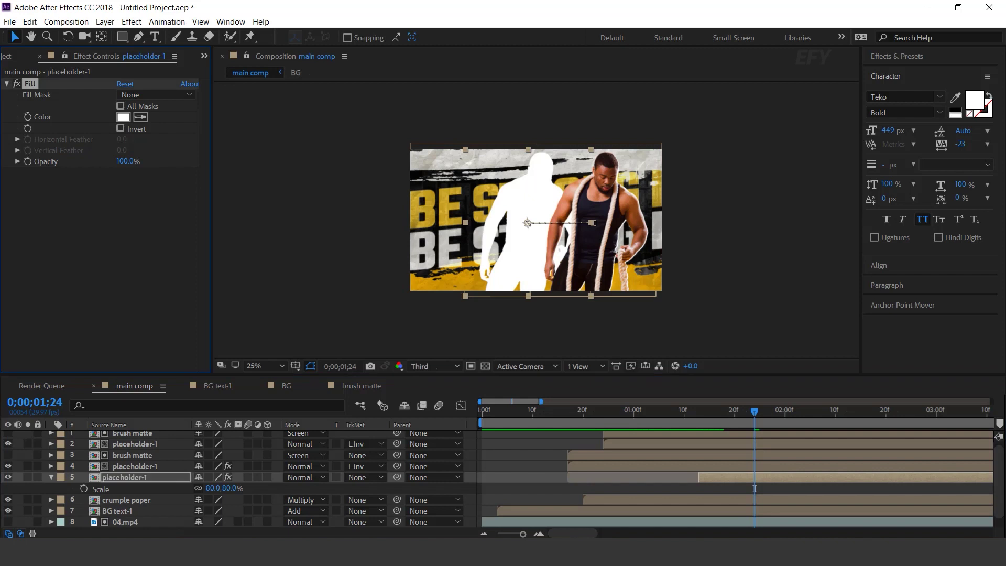
key(Delete)
click(754, 488)
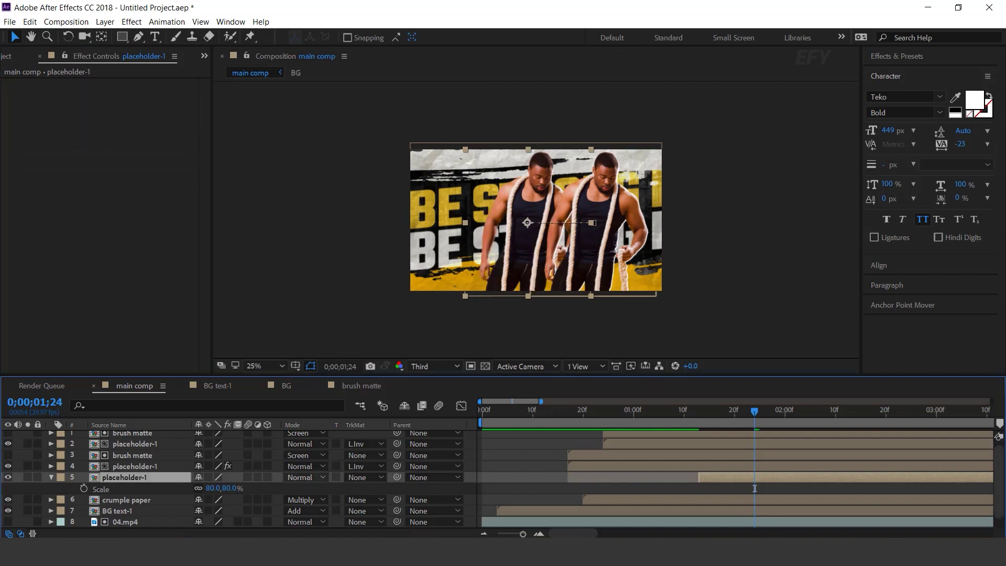
click(306, 477)
click(340, 228)
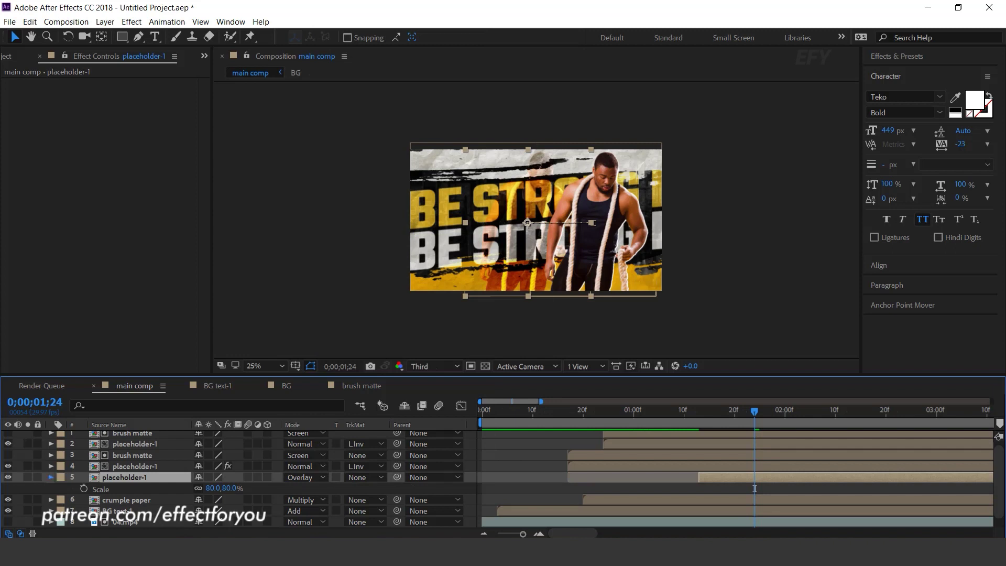
key(s)
click(563, 411)
key(space)
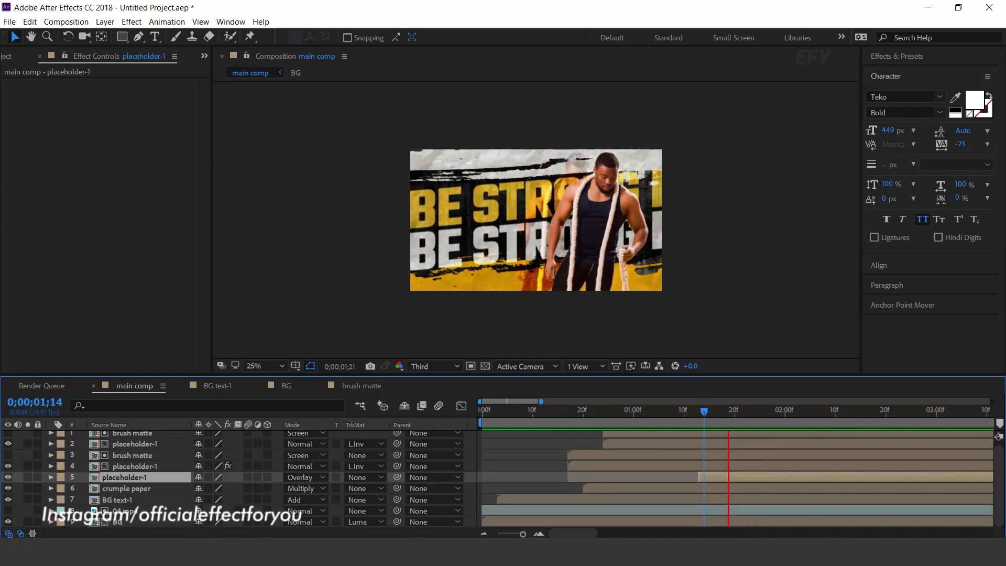
key(minus)
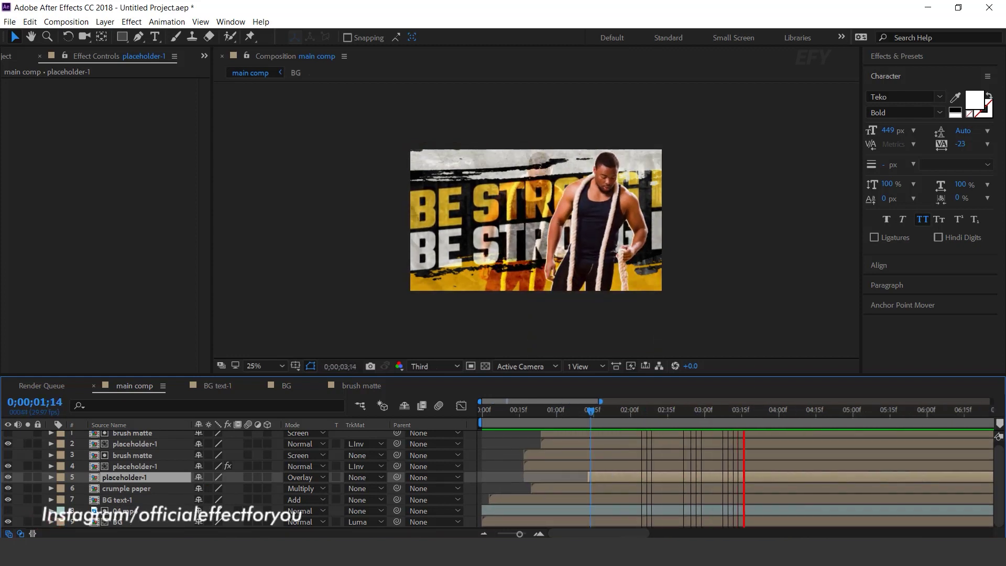
key(minus)
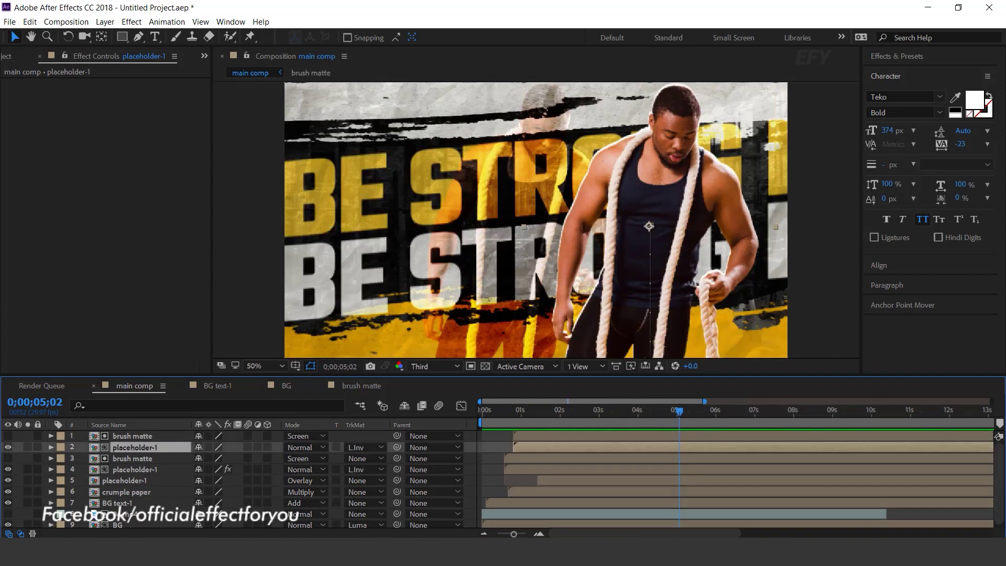
- Apply Black & White and Levels effects to the uppermost placeholder-1 layer, setting Levels Input Black to 18
key(ctrl+space)
text(black)
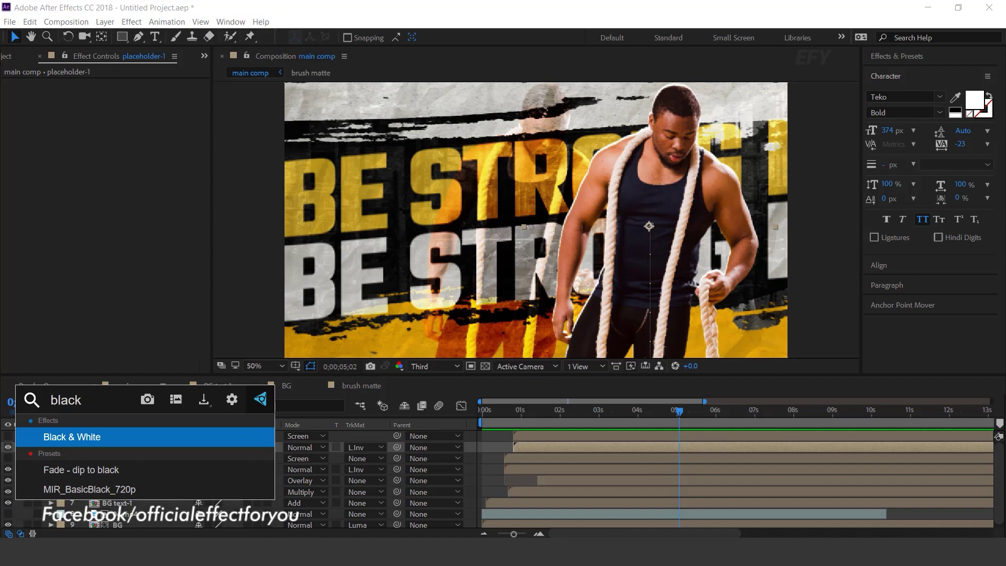
key(Return)
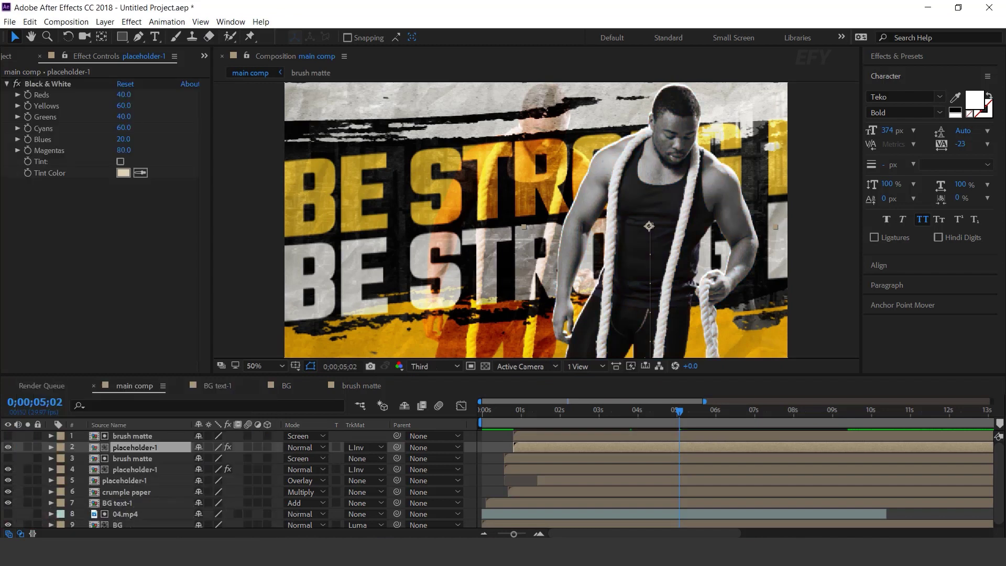
key(ctrl+space)
text(leve)
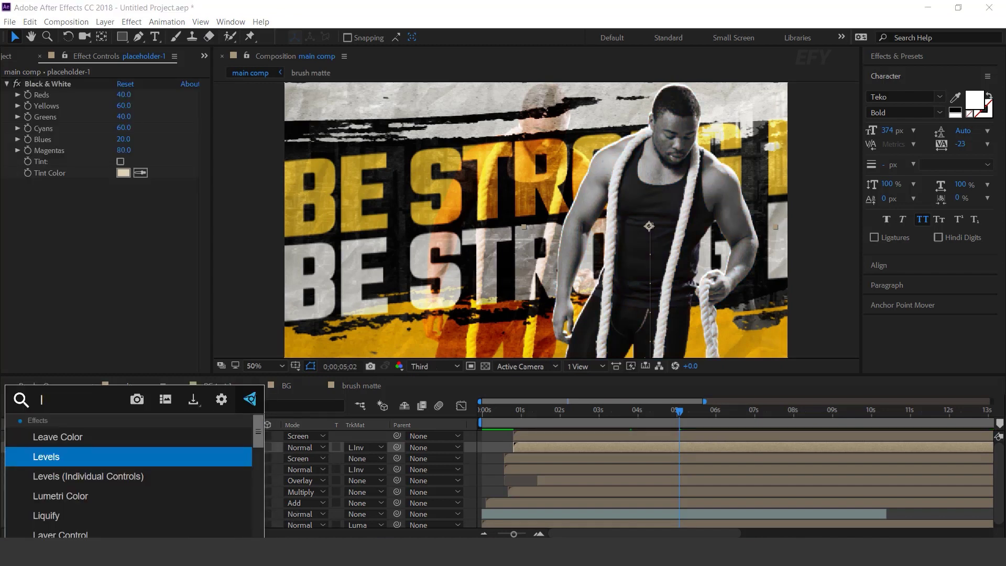
key(Return)
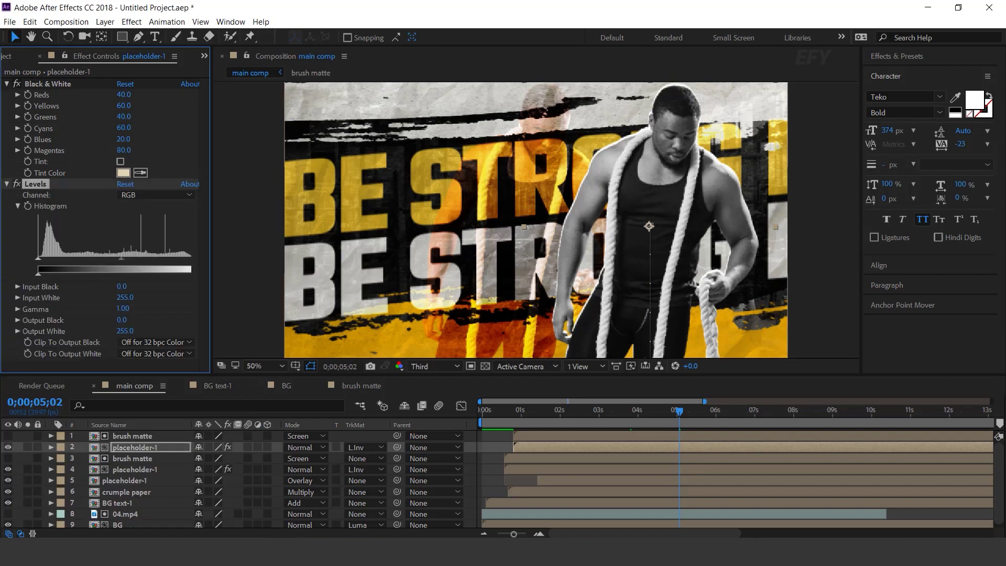
drag(38, 259, 46, 258)
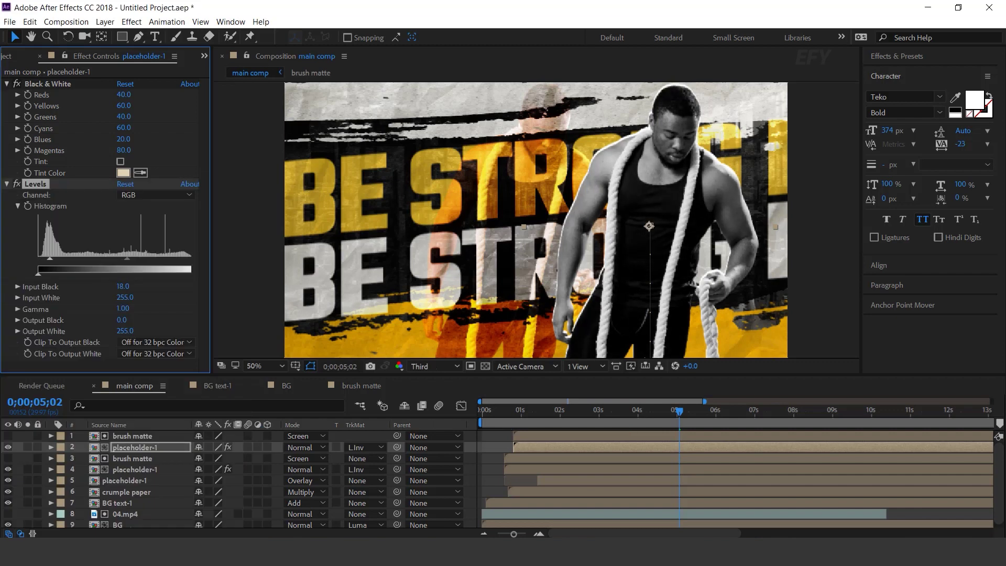
- Add a Sharpen effect to the uppermost placeholder-1 layer with a Sharpen Amount of 20 and preview the scene
click(135, 447)
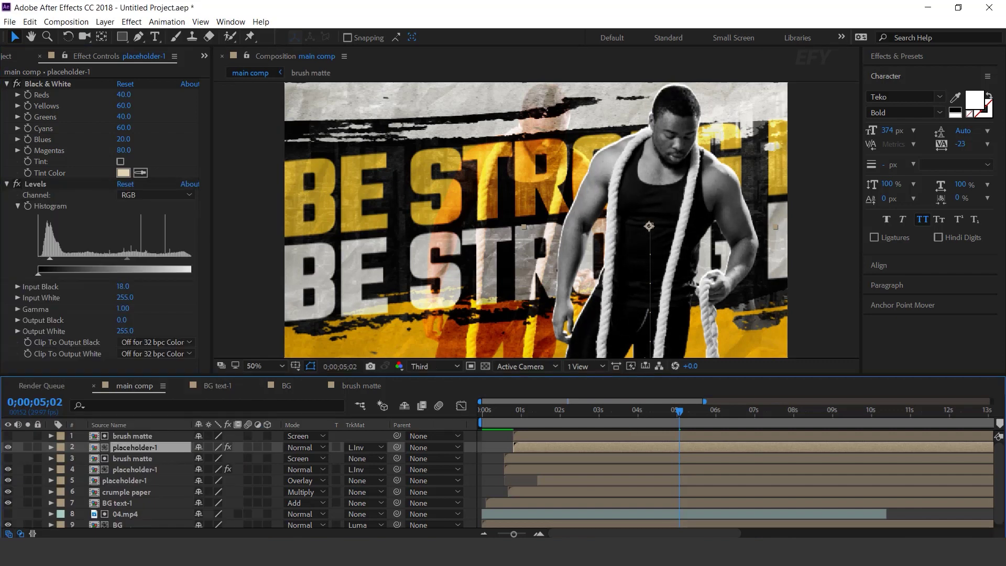
key(ctrl+space)
text(sha)
key(Return)
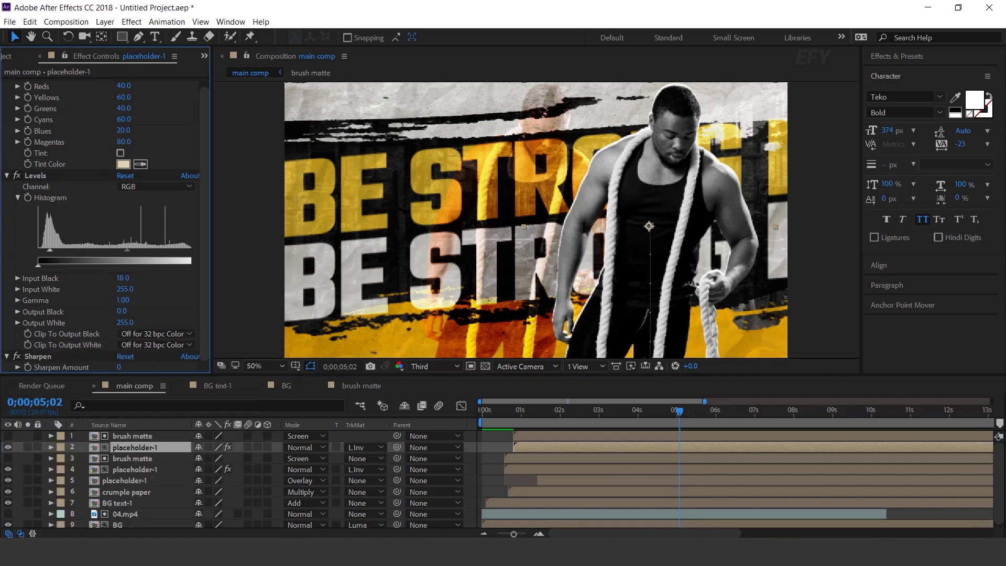
key(Return)
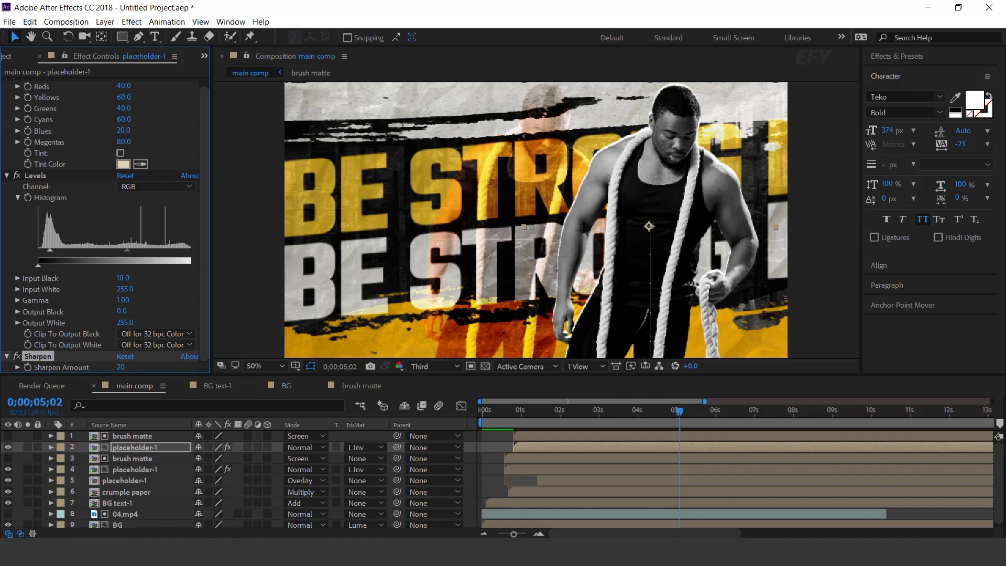
key(space)
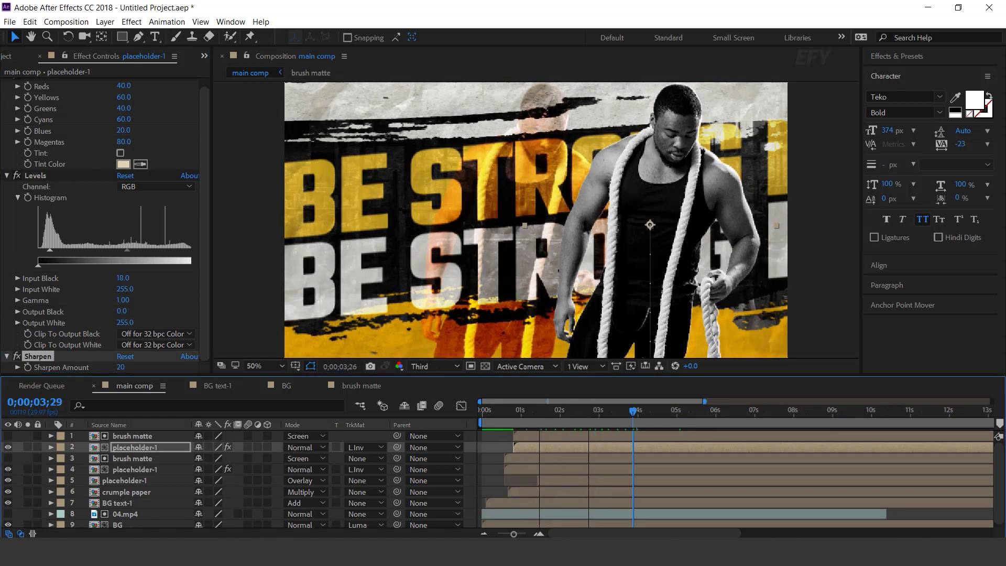
key(space)
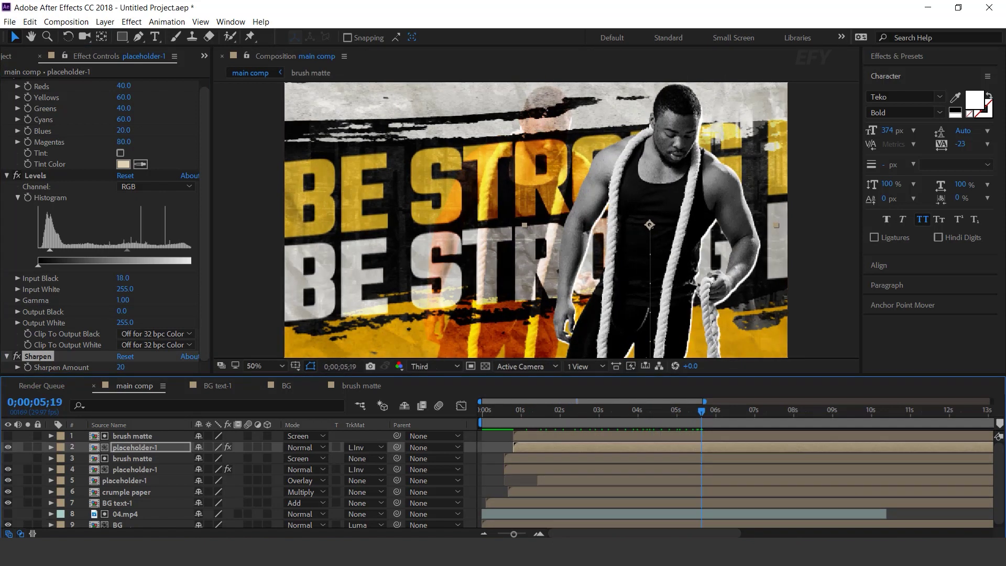
key(ctrl+shift+a)
key(space)
key(space)
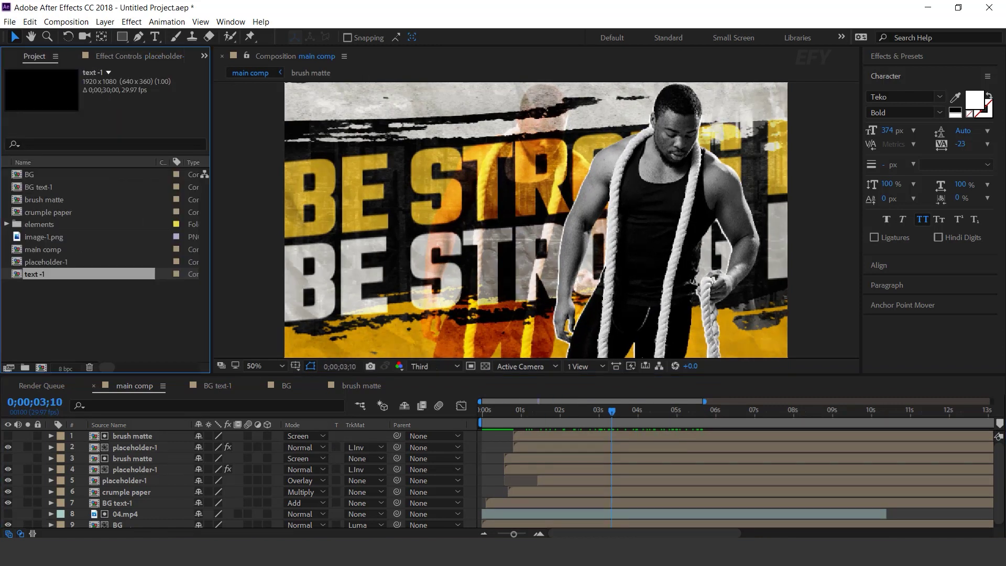
- Create a 1920 × 1080, 30-second composition named text -1 and add the white text FITNESS to it
key(ctrl+shift+a)
key(ctrl+n)
text(tex)
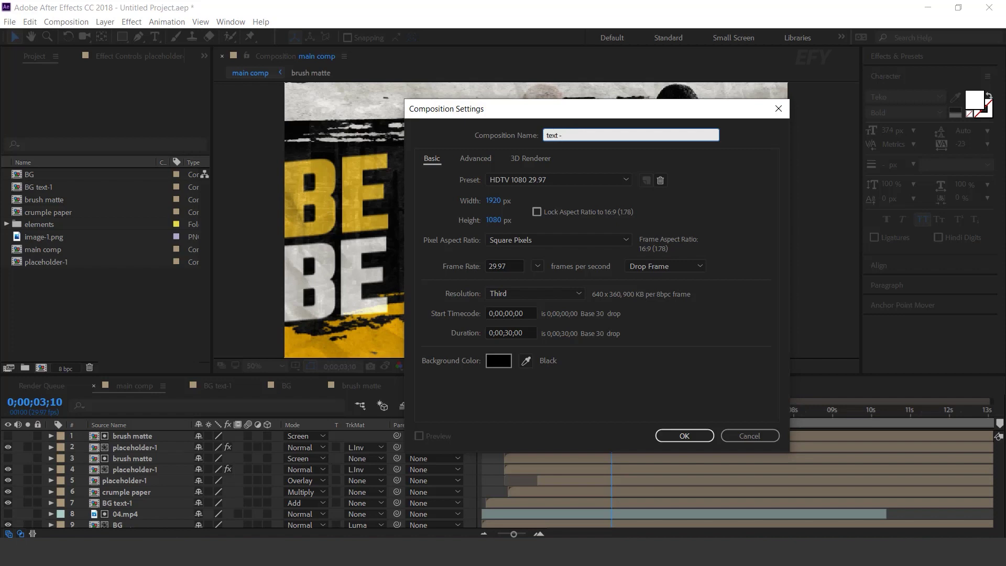
key(Return)
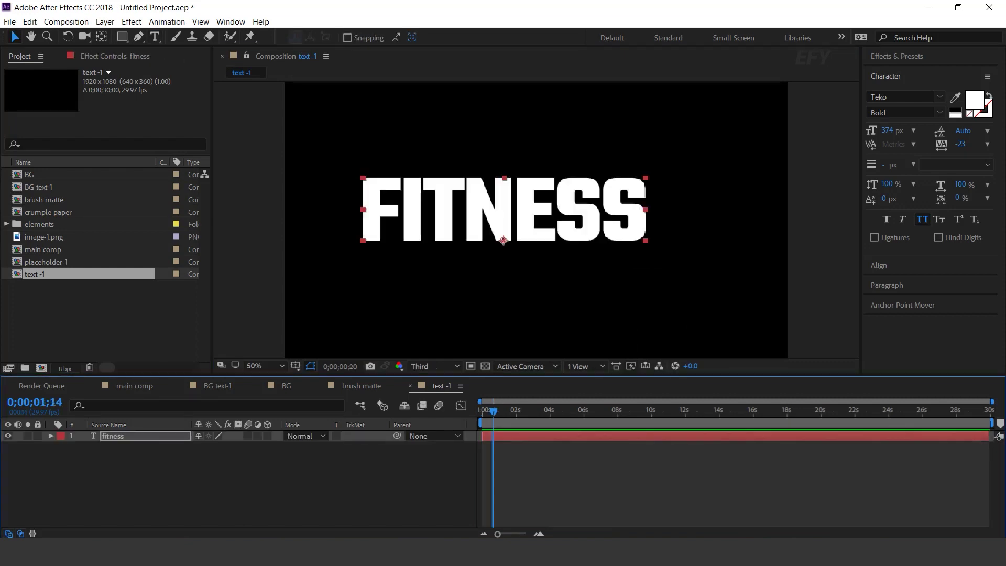
- Add a Scale text animator to the fitness layer and set its scale to 0%
drag(493, 412, 482, 412)
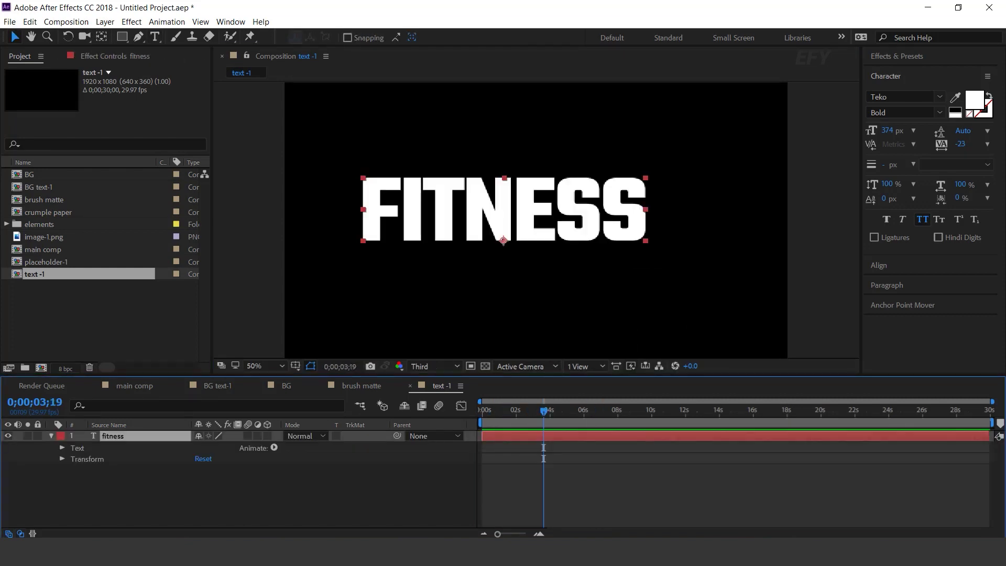
click(274, 448)
click(304, 265)
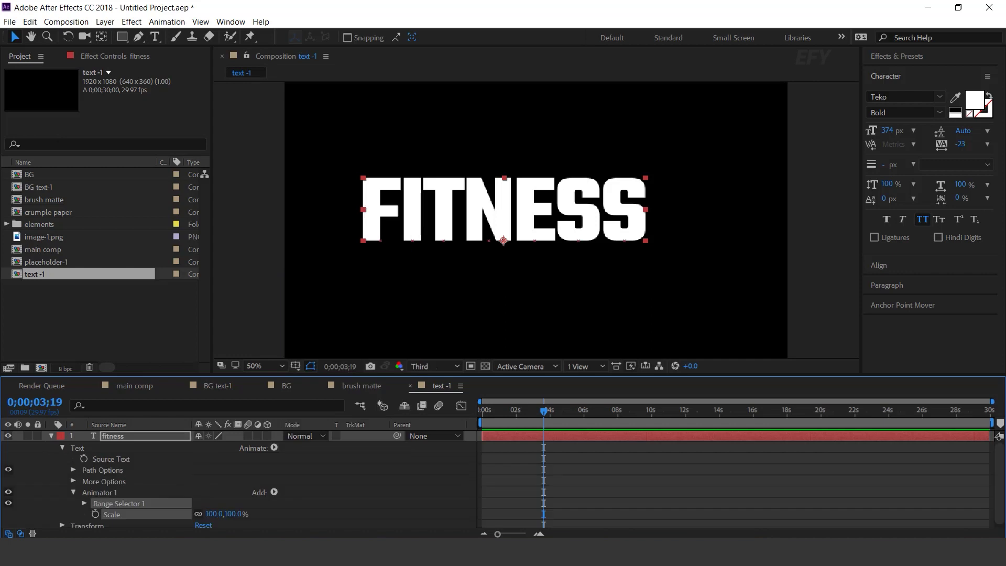
click(294, 502)
click(233, 514)
text(0)
key(Return)
- Keyframe the range selector's Start from 0% at 0;00;00;00 to 100% at 0;00;01;00 and preview the text reveal
key(Home)
click(84, 504)
click(106, 488)
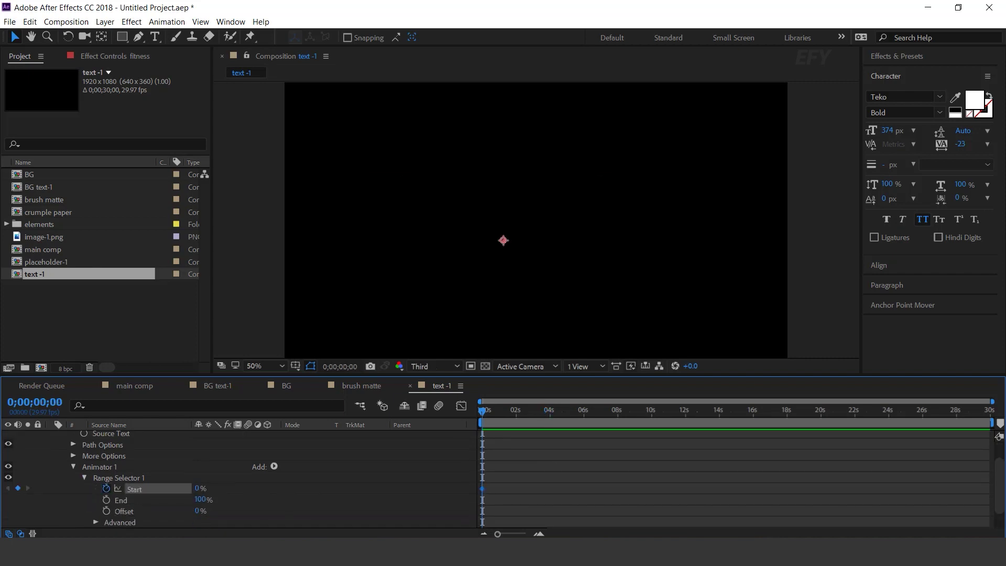
double_click(539, 533)
drag(482, 412, 549, 411)
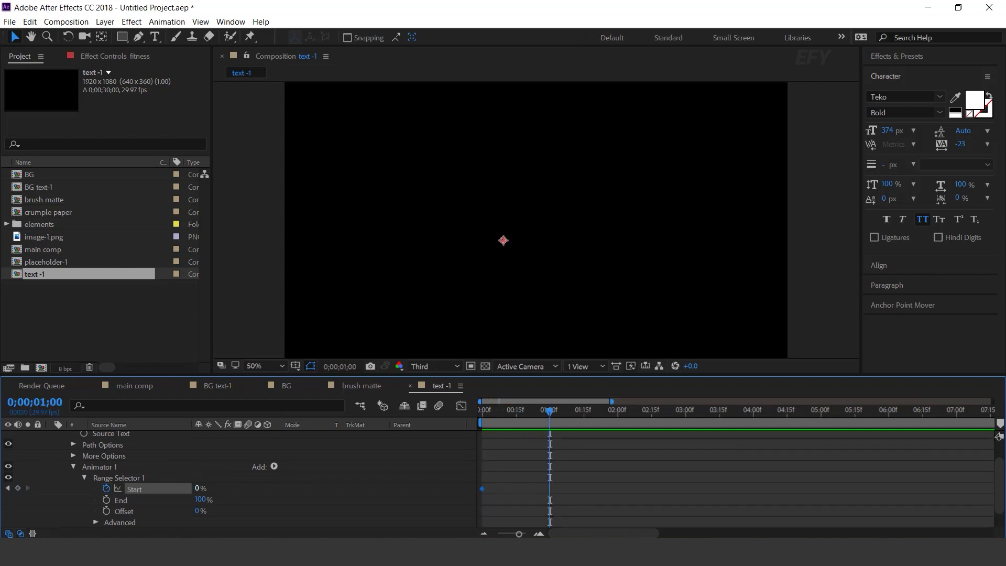
drag(197, 488, 251, 488)
key(Home)
key(space)
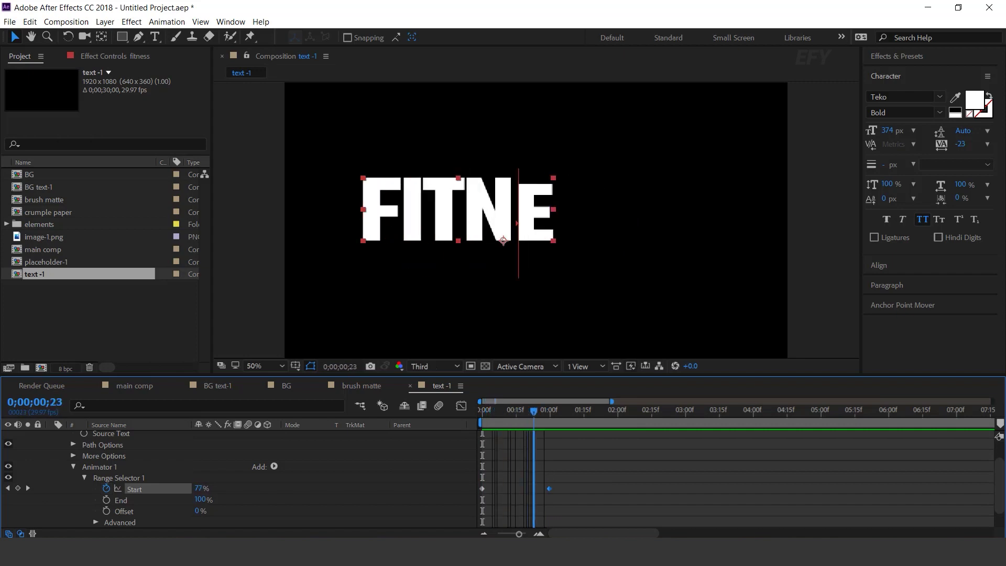
key(space)
- Set the range selector's advanced Smoothness to 0% and preview the FITNESS text animation from the beginning
scroll(503, 479, down, 1)
click(96, 500)
scroll(96, 500, down, 2)
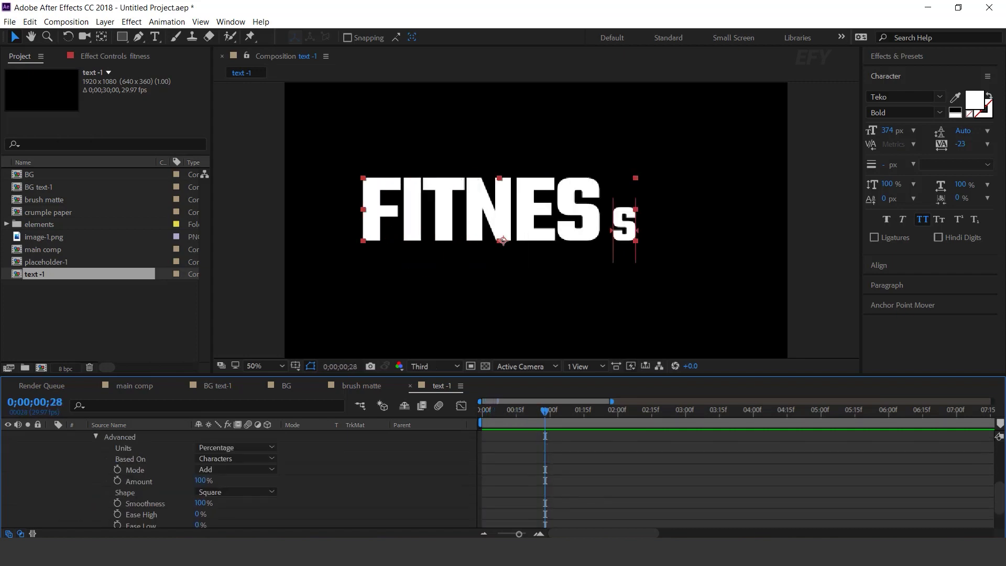
click(201, 503)
text(0)
key(Return)
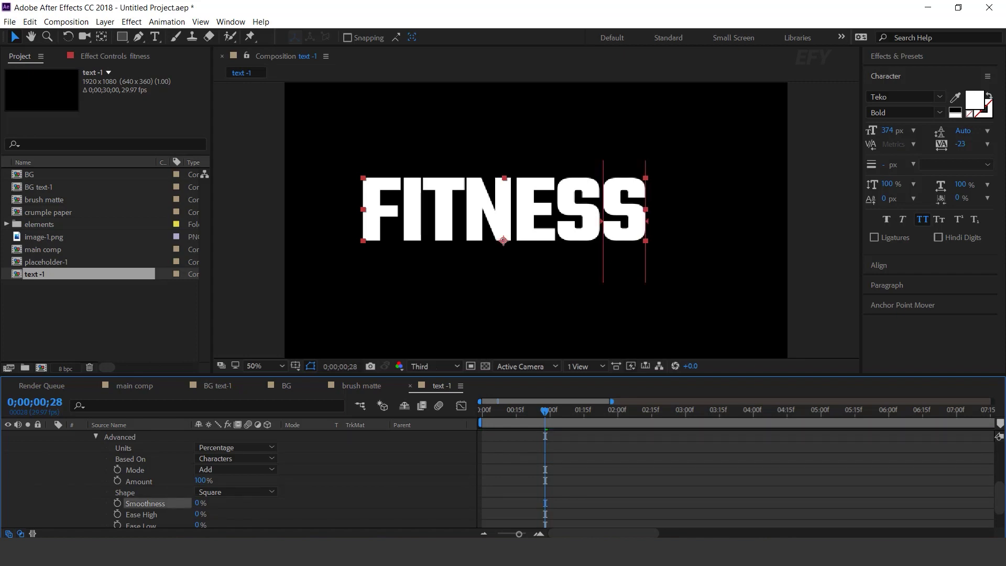
key(Home)
key(space)
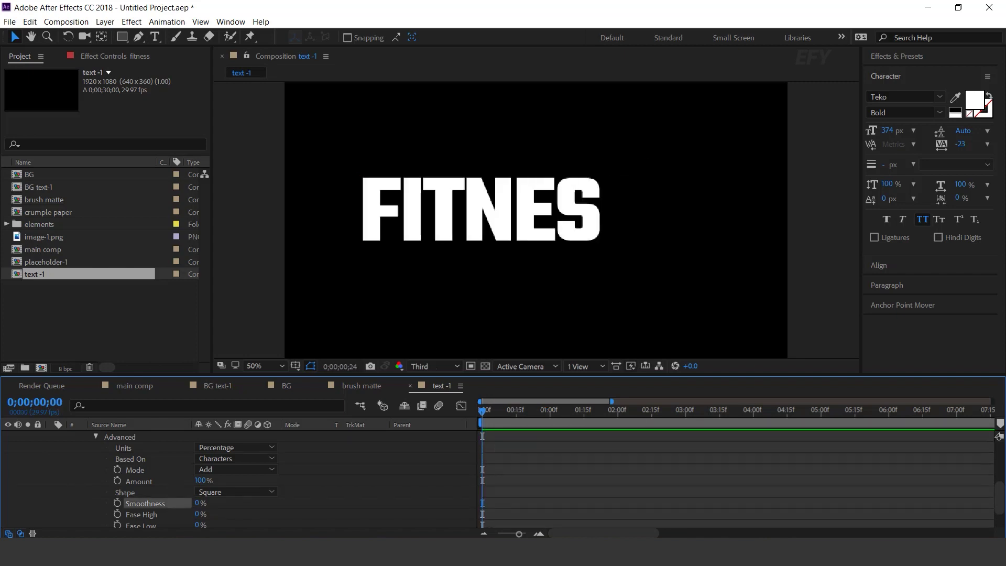
- Apply the CC RepeTile effect to the fitness text layer at 0;00;01;18, where the whole word is visible
drag(485, 412, 590, 412)
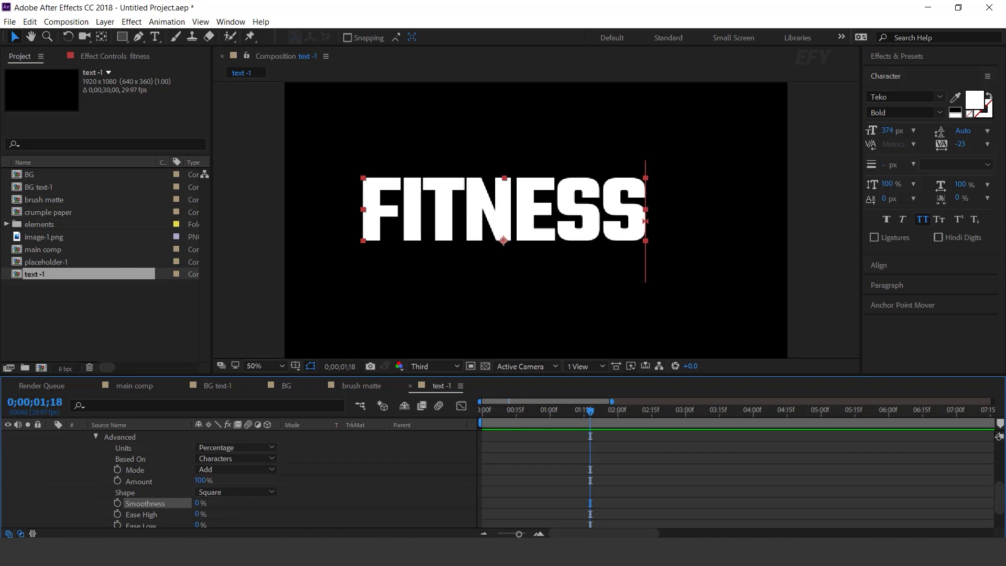
scroll(498, 480, up, 4)
click(74, 492)
key(ctrl+space)
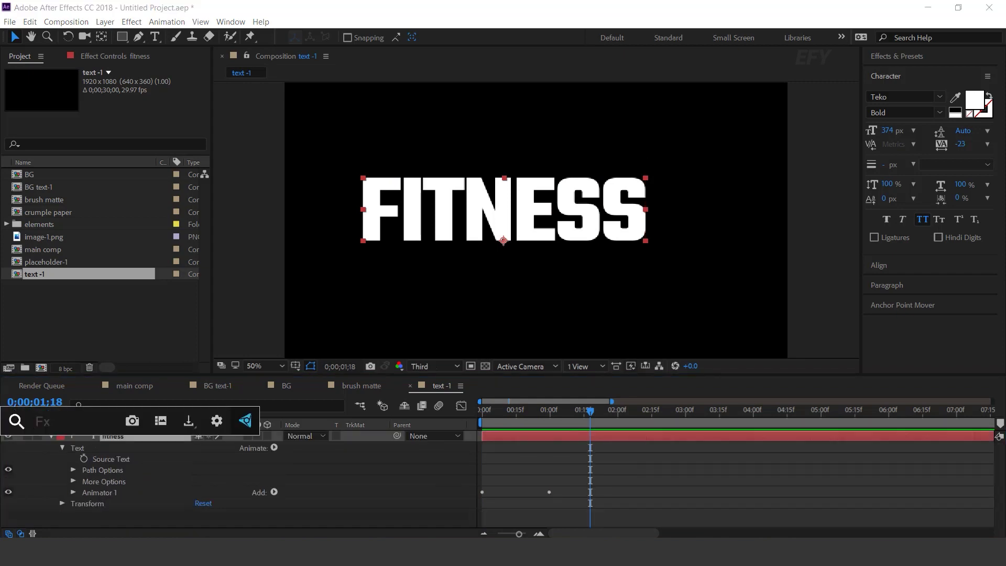
text(cc re)
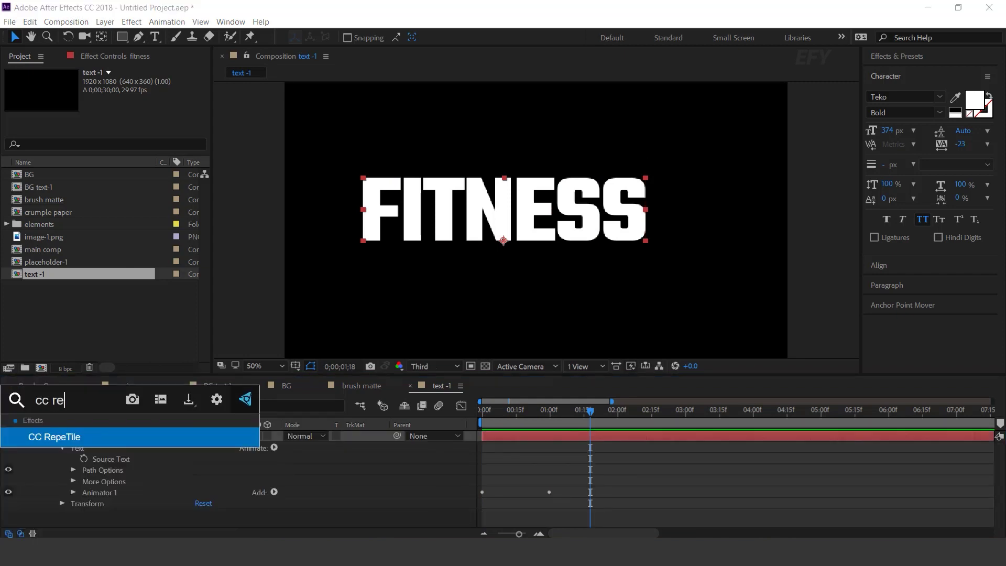
key(Return)
- Set CC RepeTile's Expand Right, Left, Down and Up to 20 each and preview the text
click(119, 95)
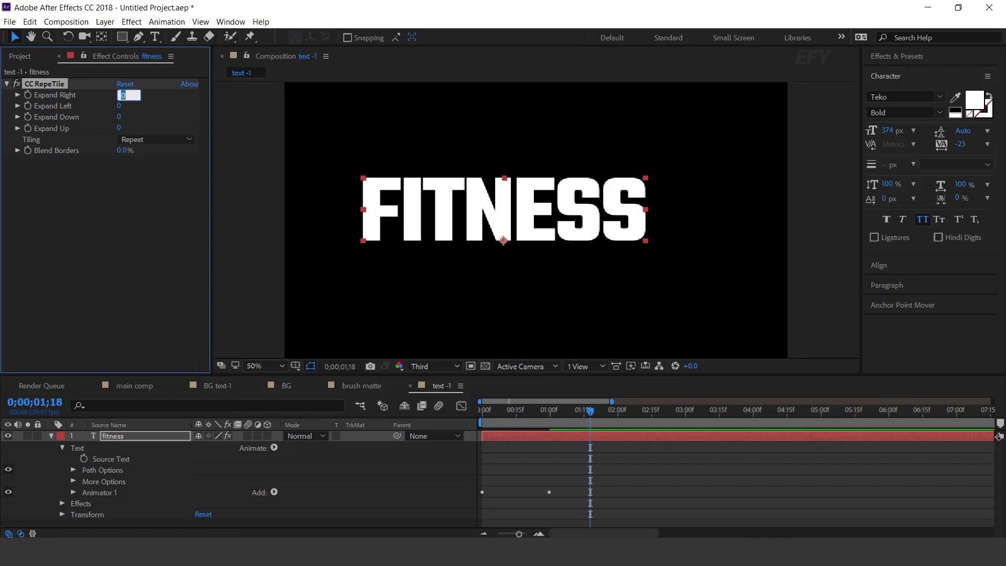
text(20)
key(Tab)
text(20)
key(Tab)
text(20)
key(Tab)
text(2)
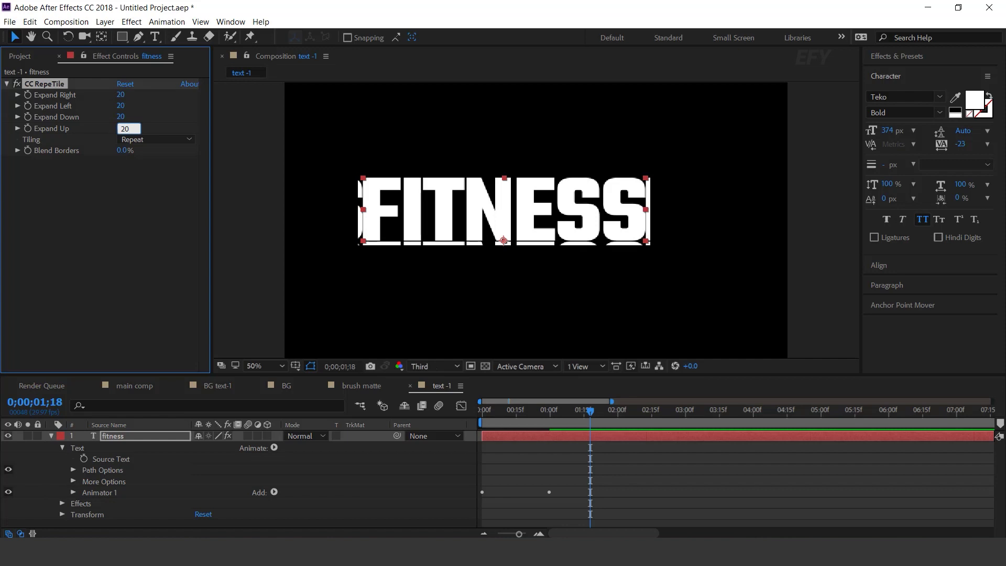
text(0)
key(Return)
key(space)
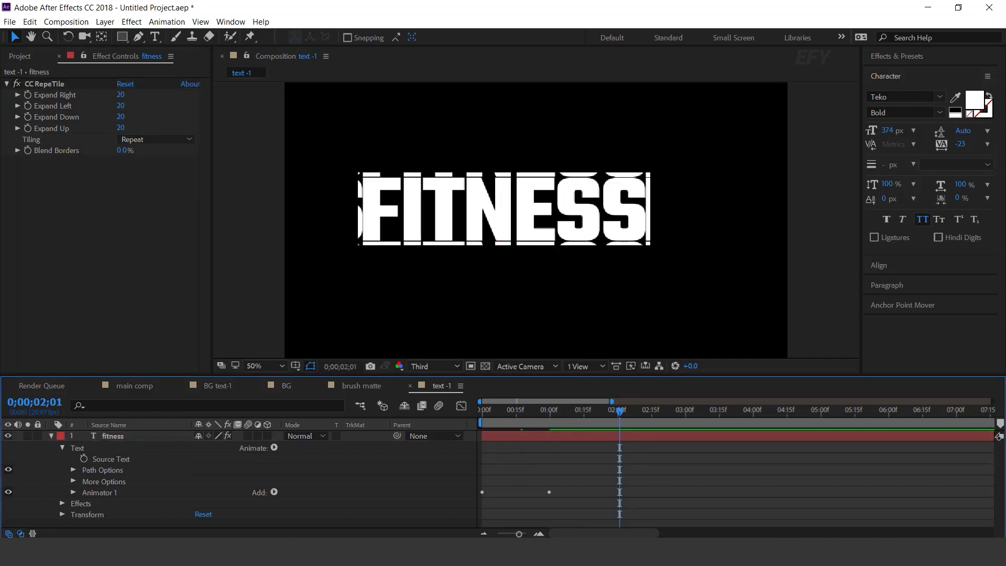
- Apply Shift Channels to the fitness layer and take its alpha from Full On
click(51, 436)
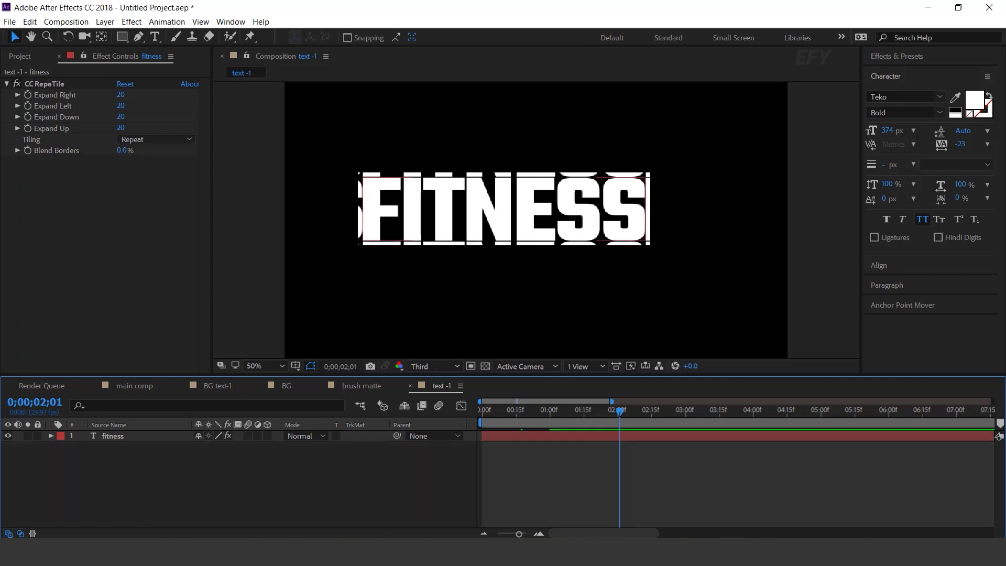
click(112, 436)
key(ctrl+space)
text(shif)
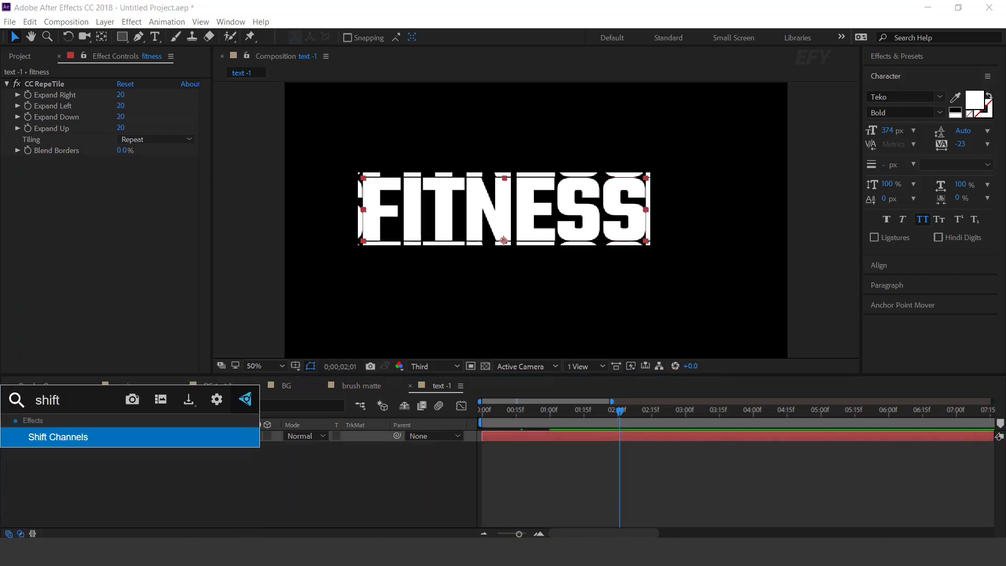
key(Return)
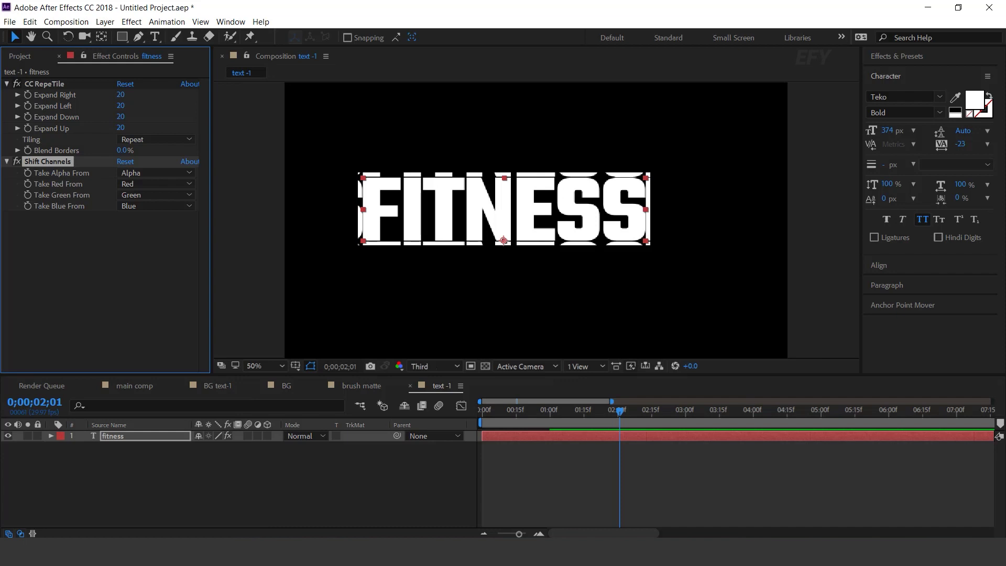
click(156, 173)
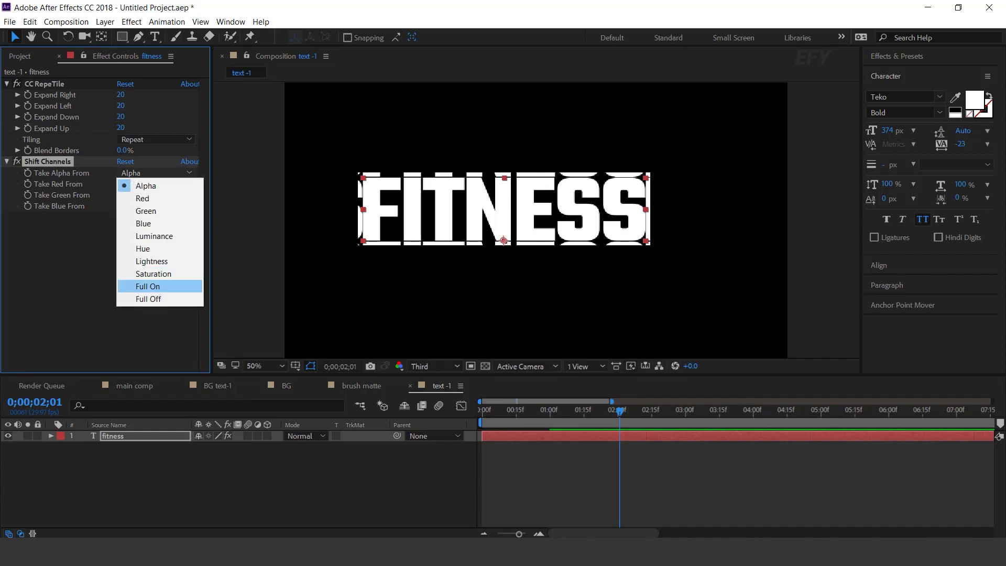
click(148, 285)
- Add a Fill effect with black color to the fitness layer and show the transparency grid
key(ctrl+space)
text(fil)
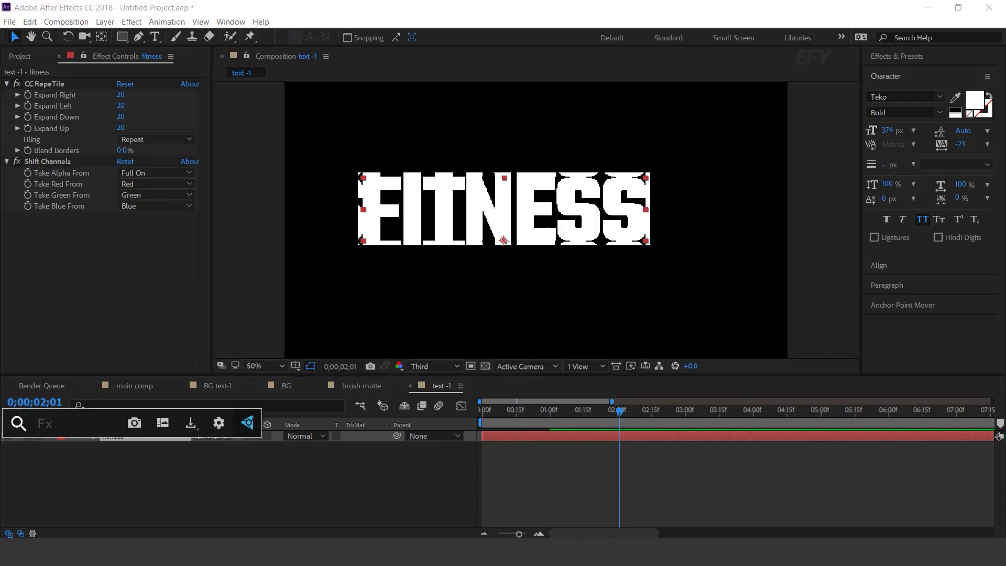
key(Return)
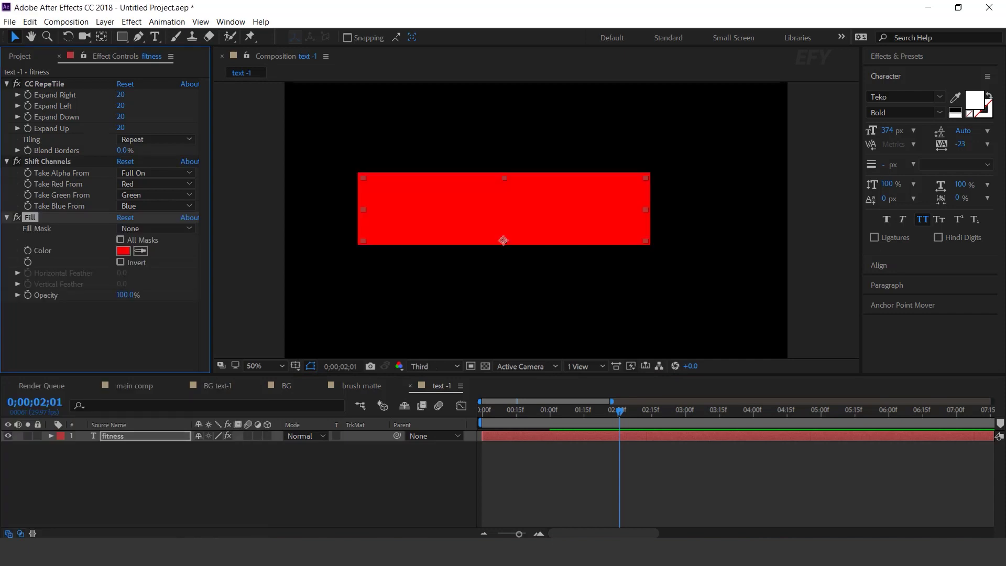
click(123, 251)
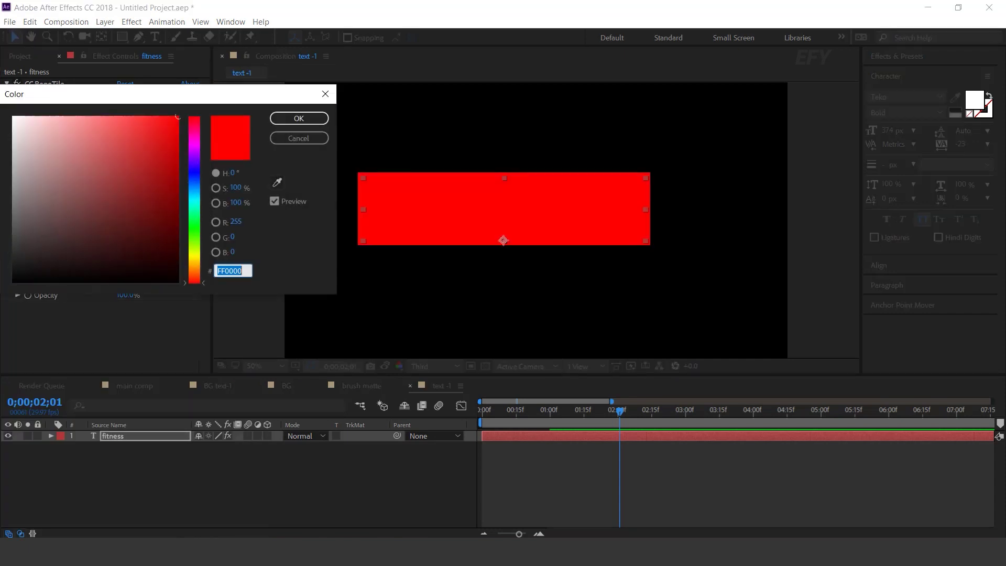
click(13, 282)
click(299, 118)
click(485, 367)
- Add the CC Composite effect to the fitness layer and preview the boxed text from the beginning
click(505, 436)
key(ctrl+space)
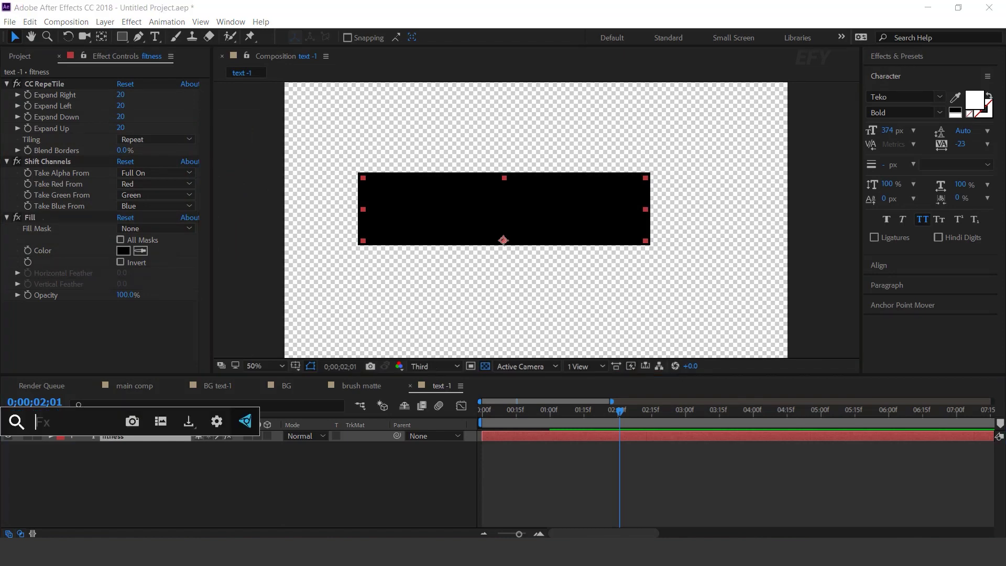
text(cc)
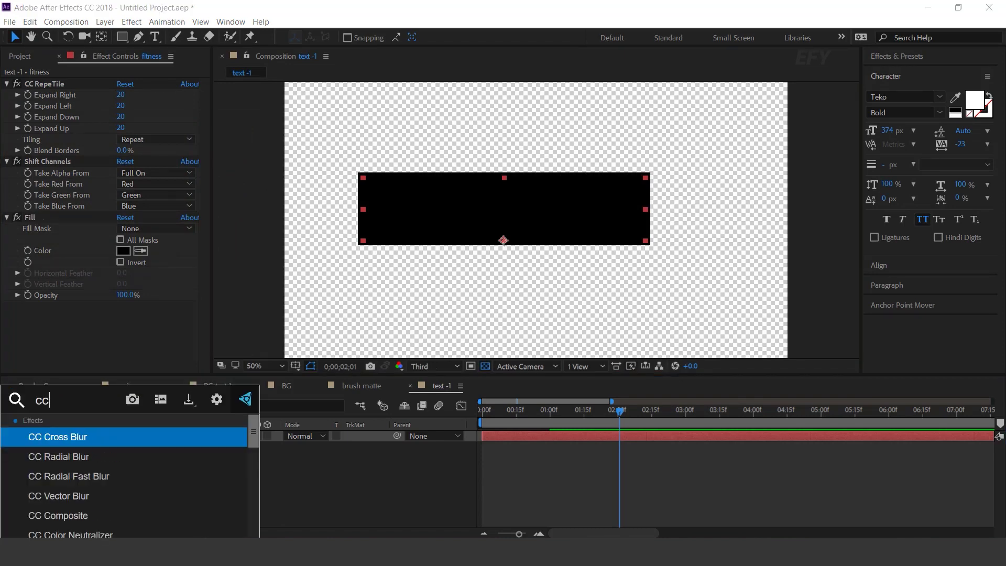
text( co)
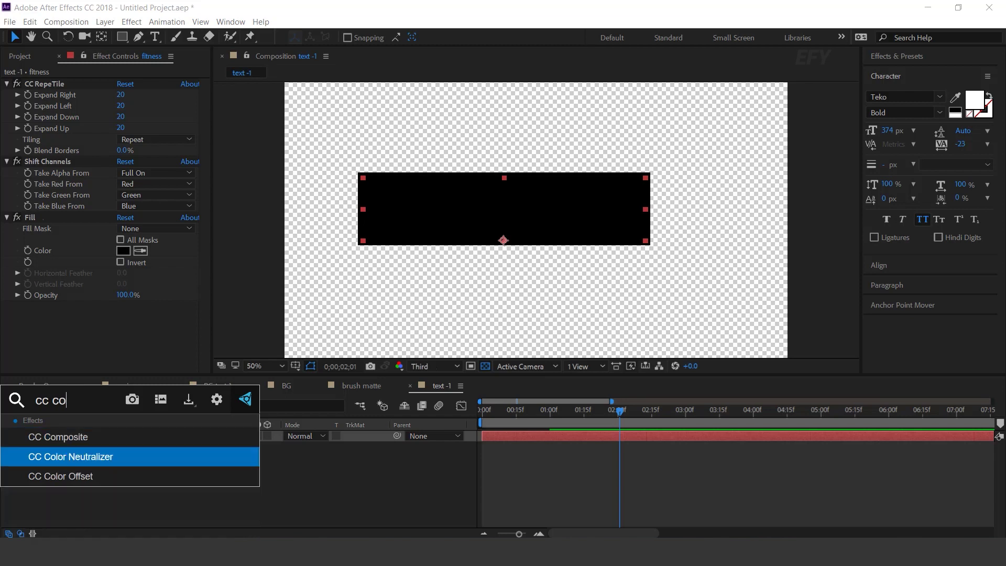
key(Up)
key(Return)
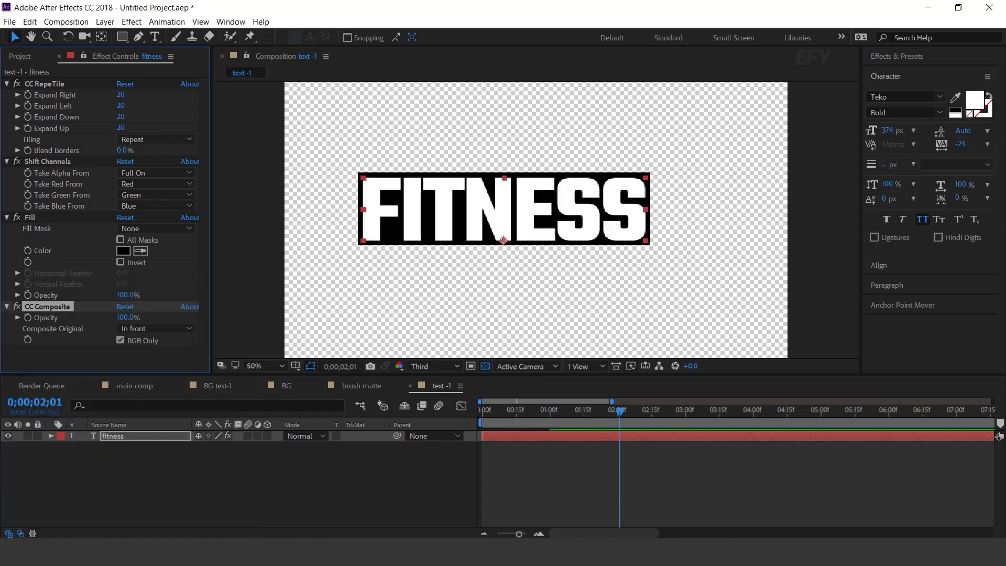
drag(619, 411, 482, 410)
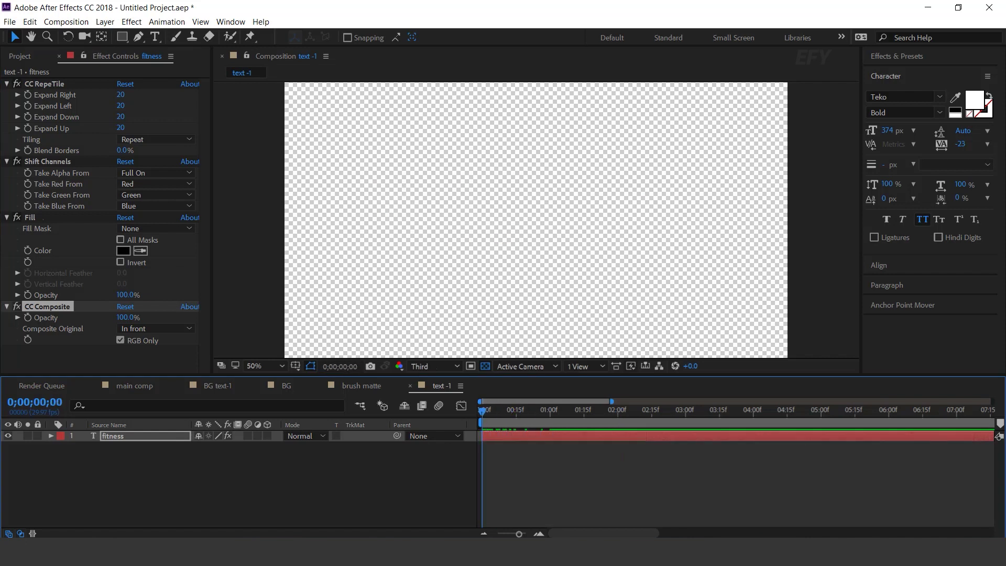
key(space)
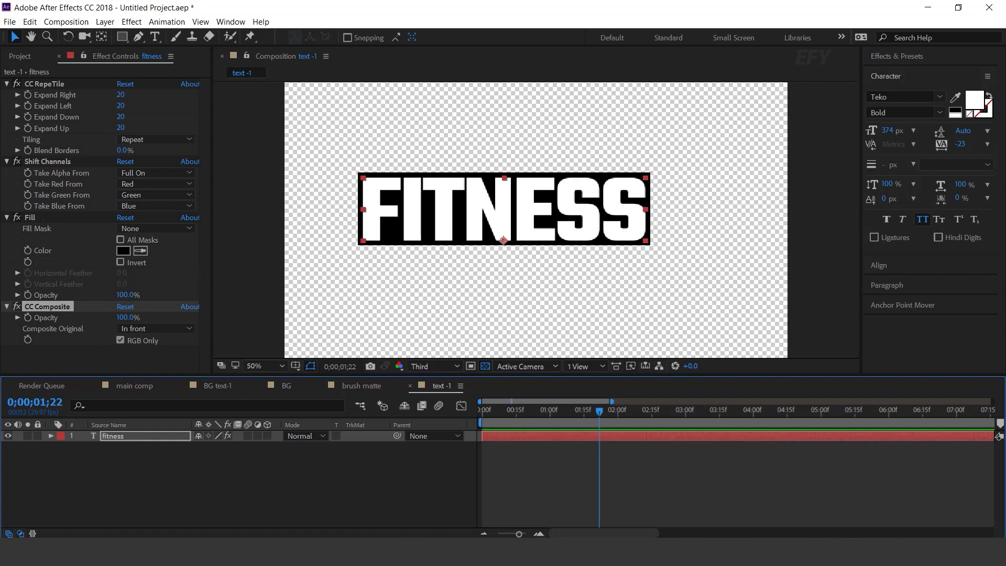
- Duplicate the fitness layer, place the copy just below the original word and change its text to CLUB
click(145, 436)
key(ctrl+d)
drag(504, 210, 537, 283)
double_click(537, 284)
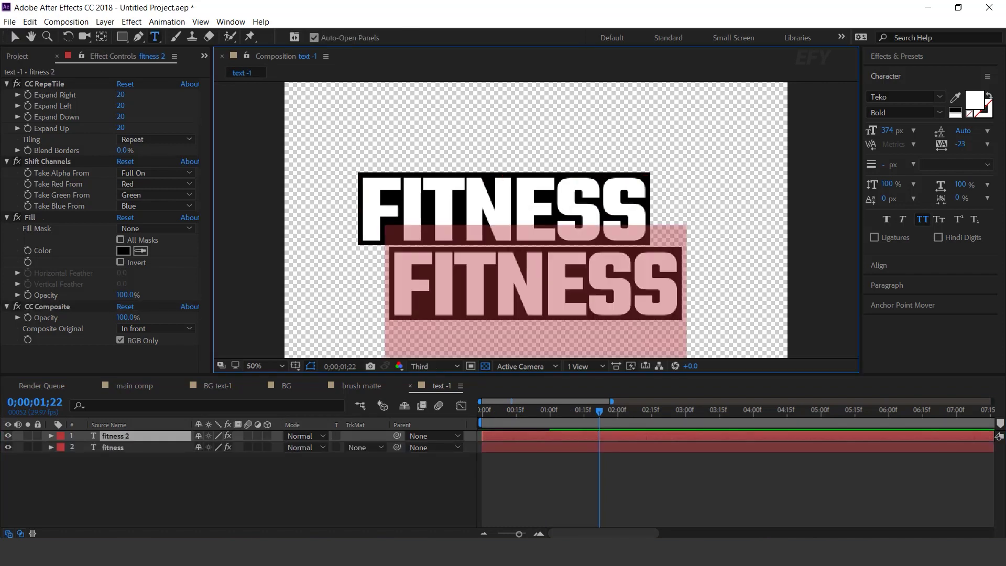
text(club)
key(Escape)
key(v)
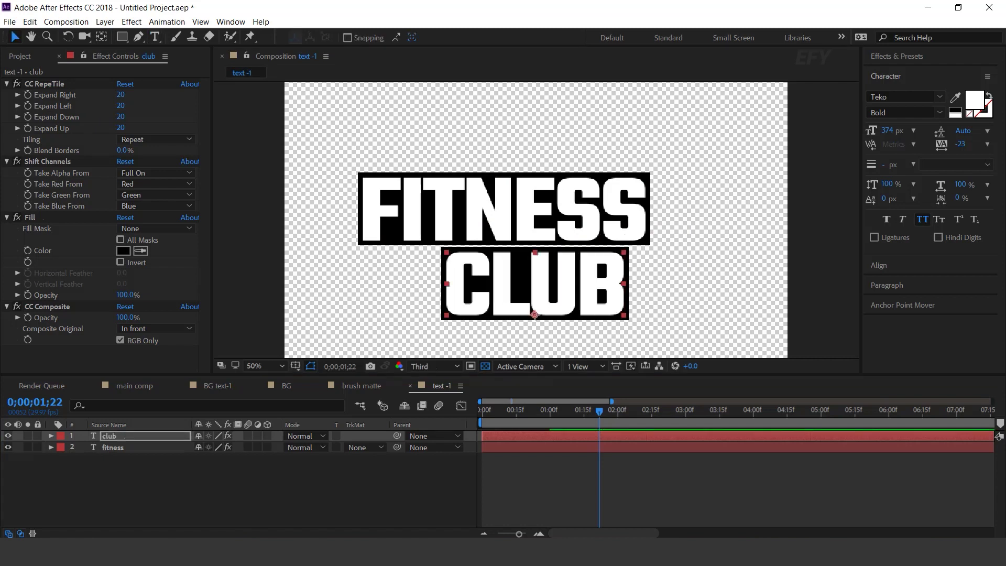
- Move the club layer beneath fitness in the stack, delay it by about five frames and preview from the start
key(ctrl+[)
key(alt+Page_Down)
key(alt+Page_Down)
key(alt+Page_Down)
key(alt+Page_Down)
key(alt+Page_Down)
key(Home)
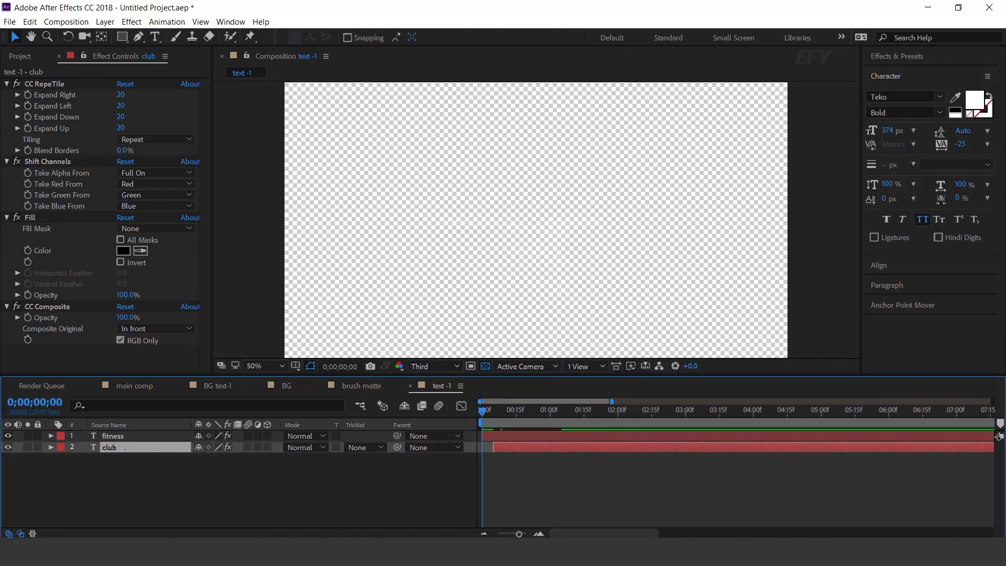
key(space)
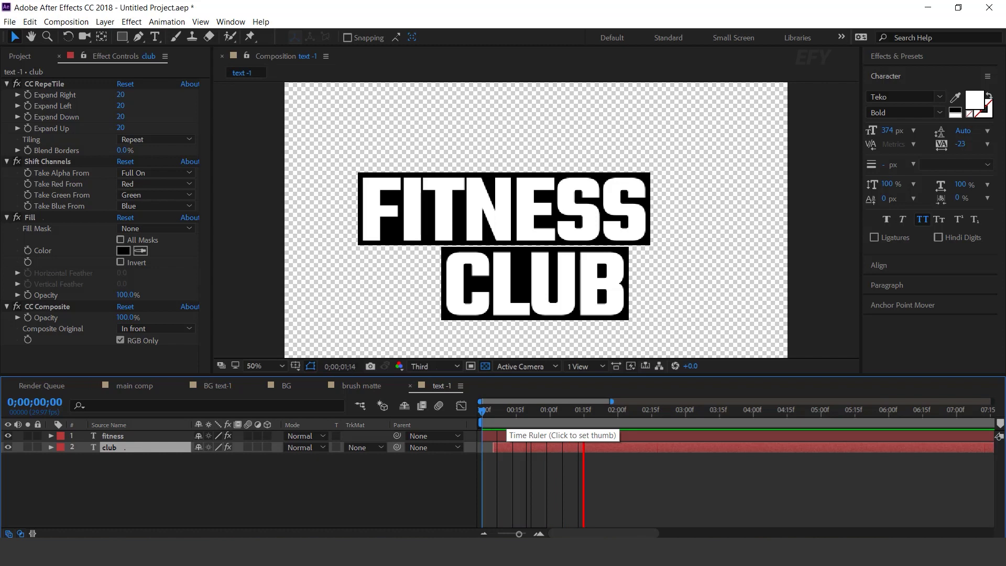
- Add the text -1 composition to main comp as the topmost layer
click(523, 410)
key(ctrl+shift+a)
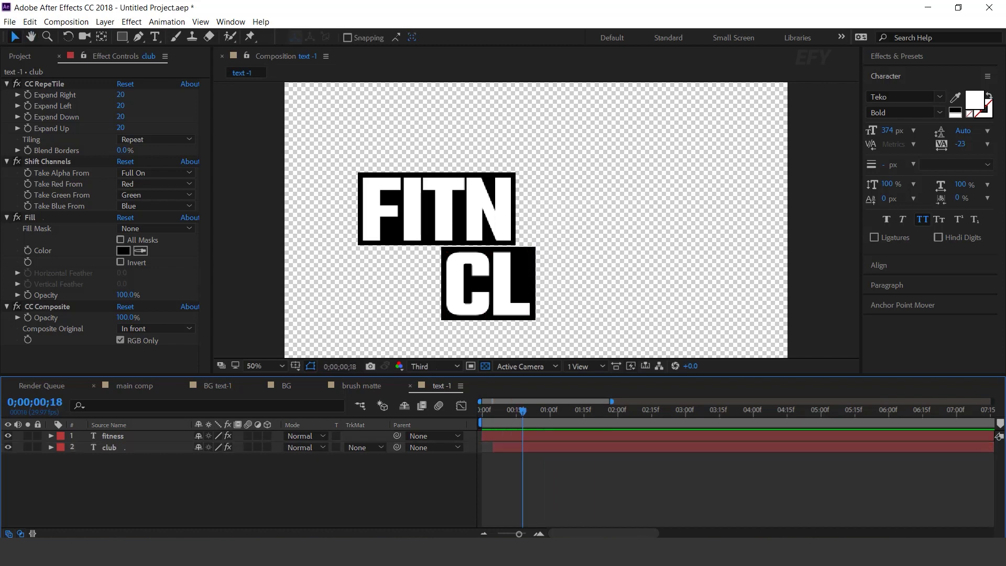
click(135, 385)
click(20, 56)
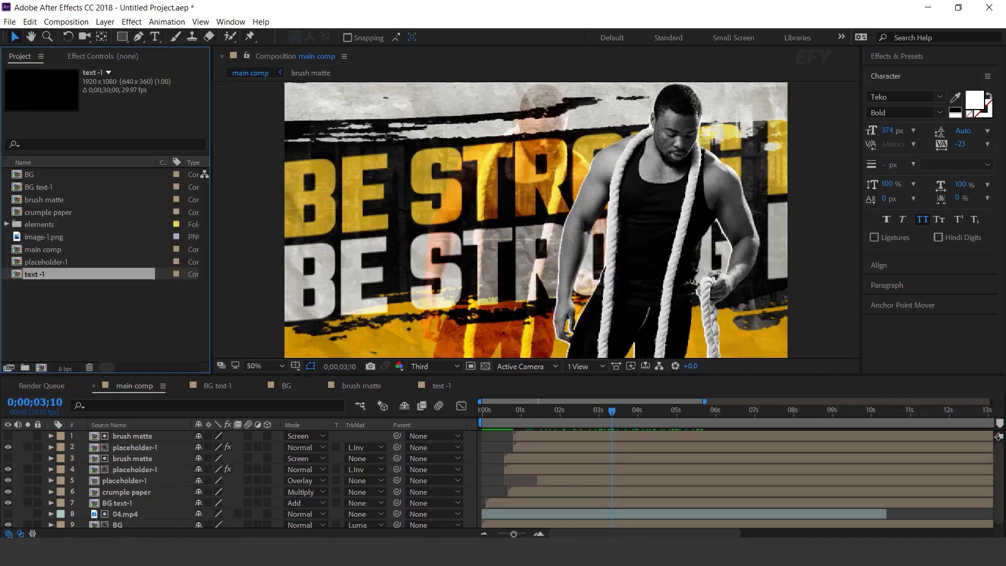
drag(35, 274, 148, 415)
drag(139, 434, 139, 434)
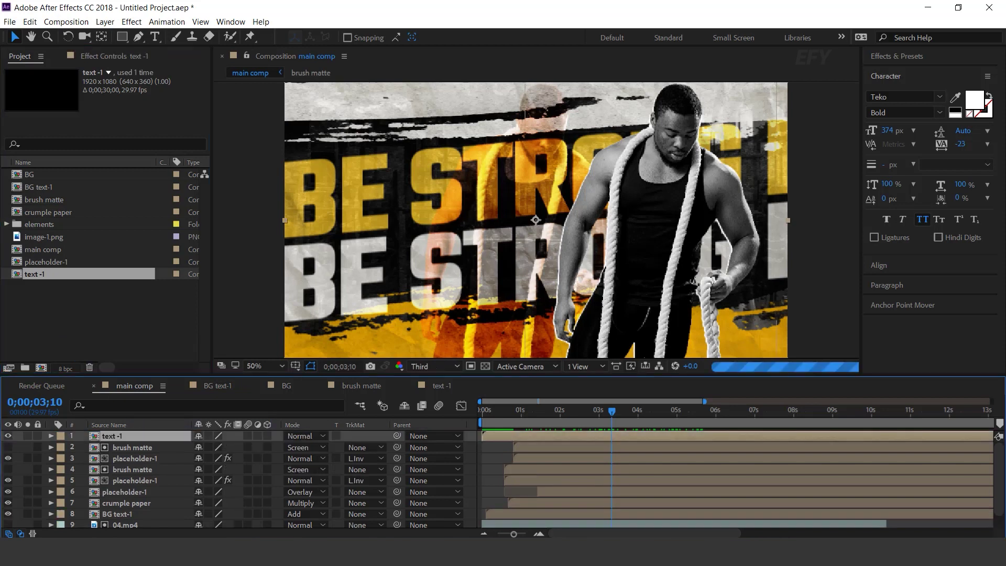
- Move the text -1 layer to the athlete's left side in the frame and preview the scene
key(space)
drag(503, 210, 440, 223)
key(space)
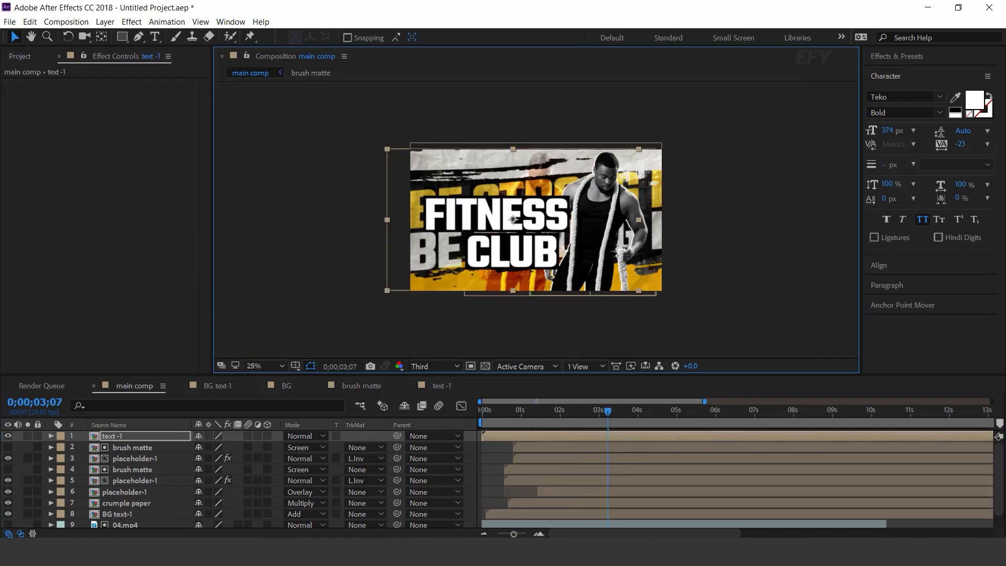
- Rotate the text -1 layer to -9.3° so the title tilts upward
click(113, 436)
key(r)
drag(210, 447, 187, 446)
key(period)
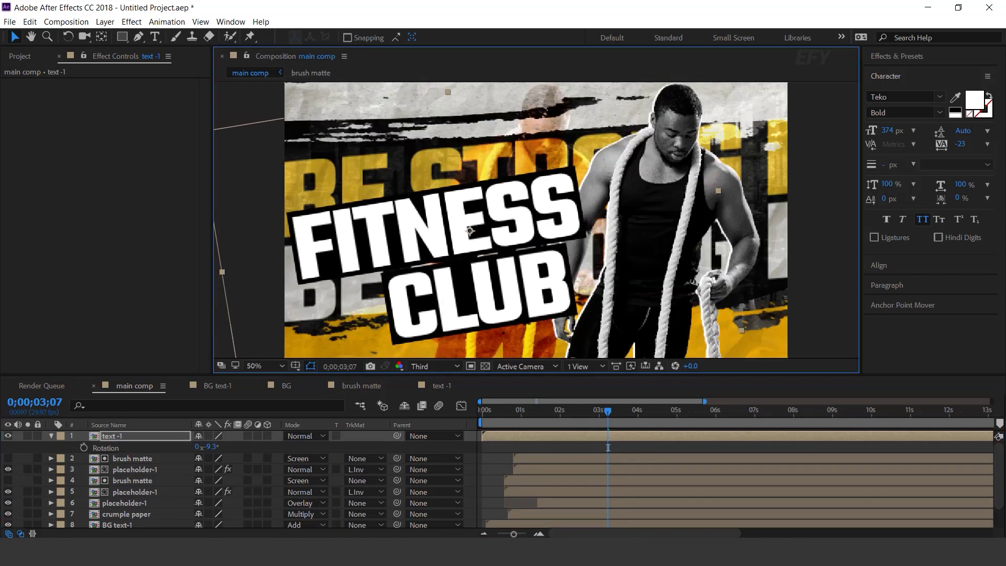
key(comma)
- Delay the text -1 layer's start to about half a second and preview main comp from the beginning
key(Home)
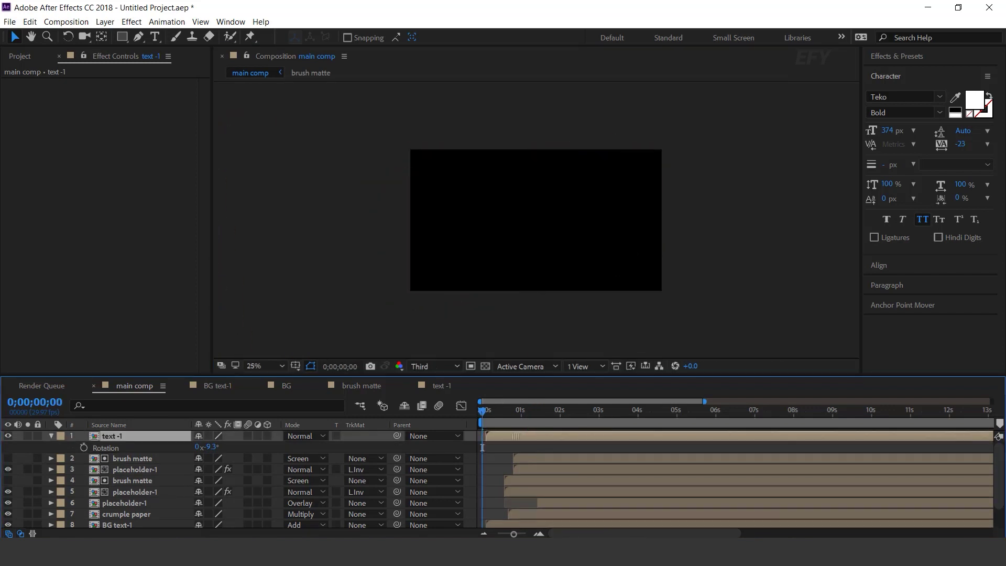
key(space)
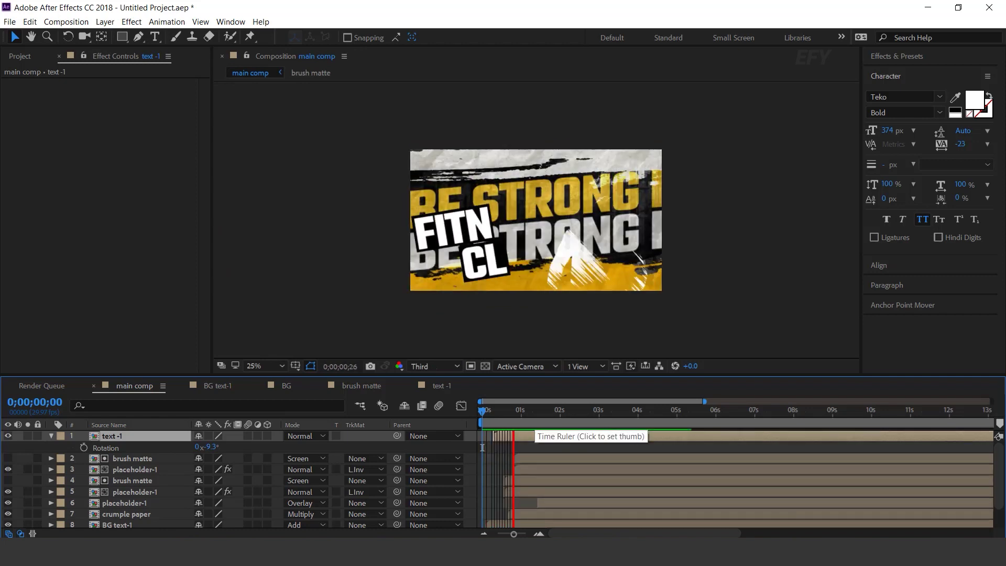
drag(558, 435, 565, 436)
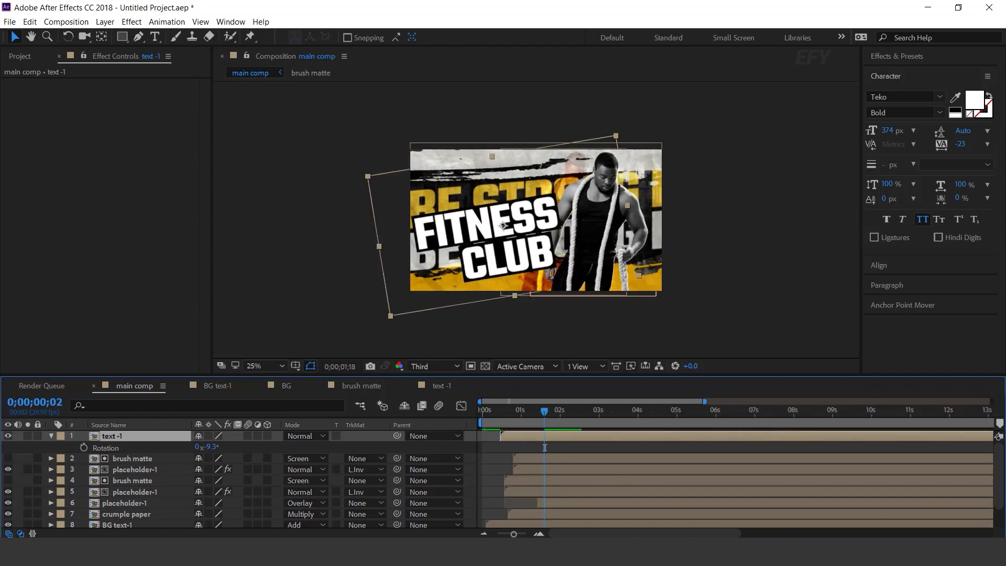
key(Home)
key(space)
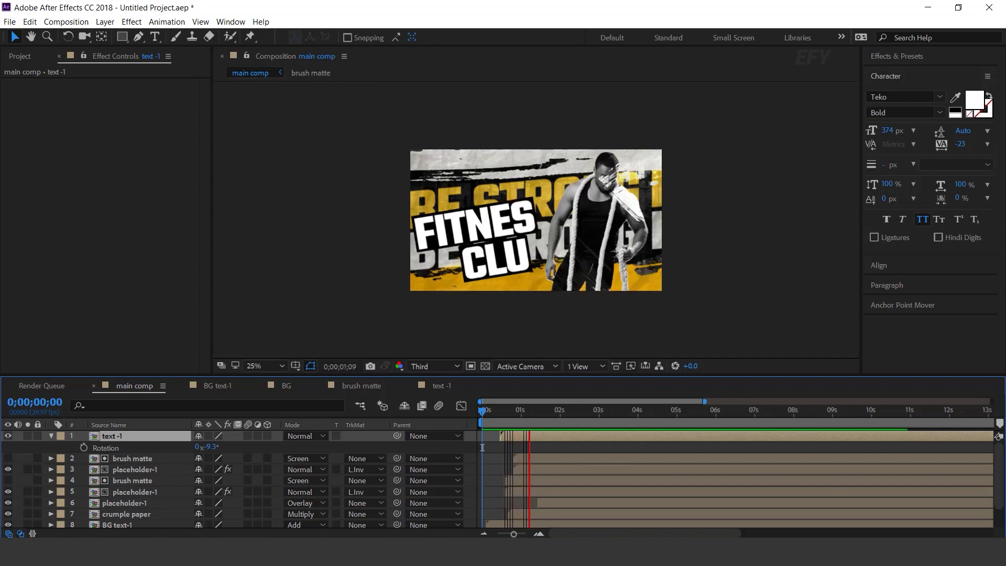
key(space)
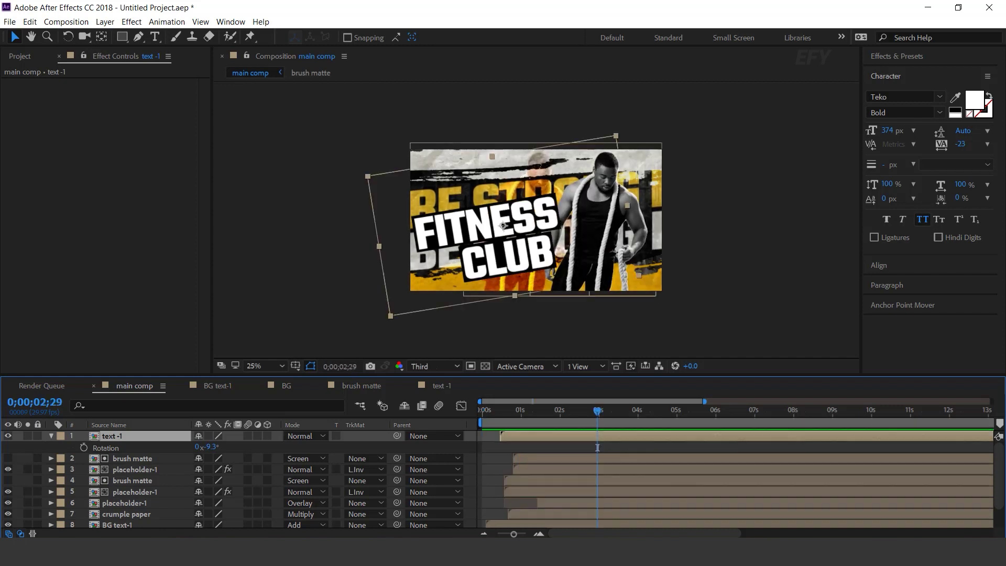
- Add Old FIlm effects.mp4 to main comp as the topmost layer and set its blending mode to Screen
drag(597, 447, 653, 448)
key(r)
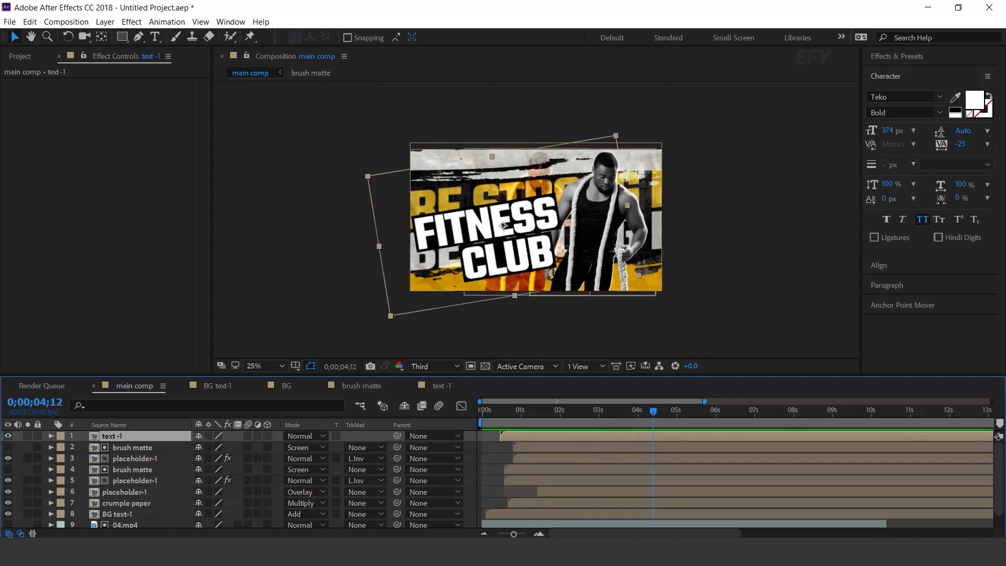
click(20, 56)
click(100, 318)
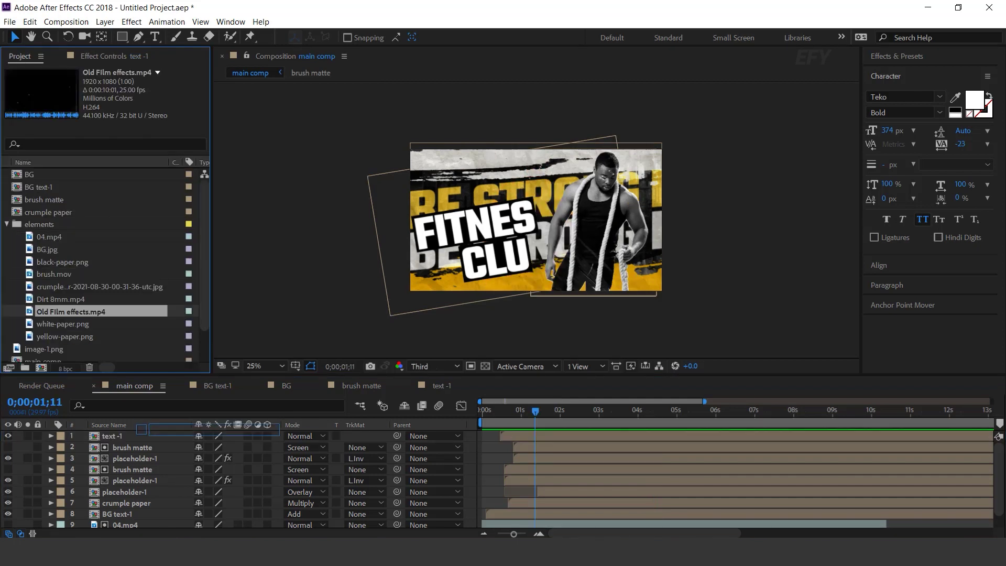
drag(142, 429, 143, 431)
click(304, 435)
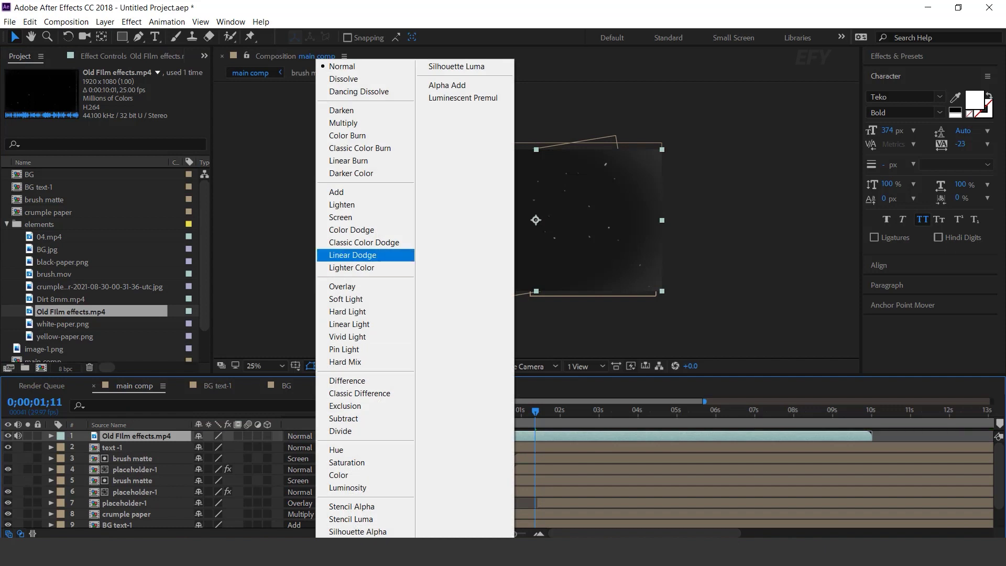
click(341, 216)
- Scale the Old FIlm effects.mp4 layer to 122% so it extends past the frame edges, and preview the scene
key(s)
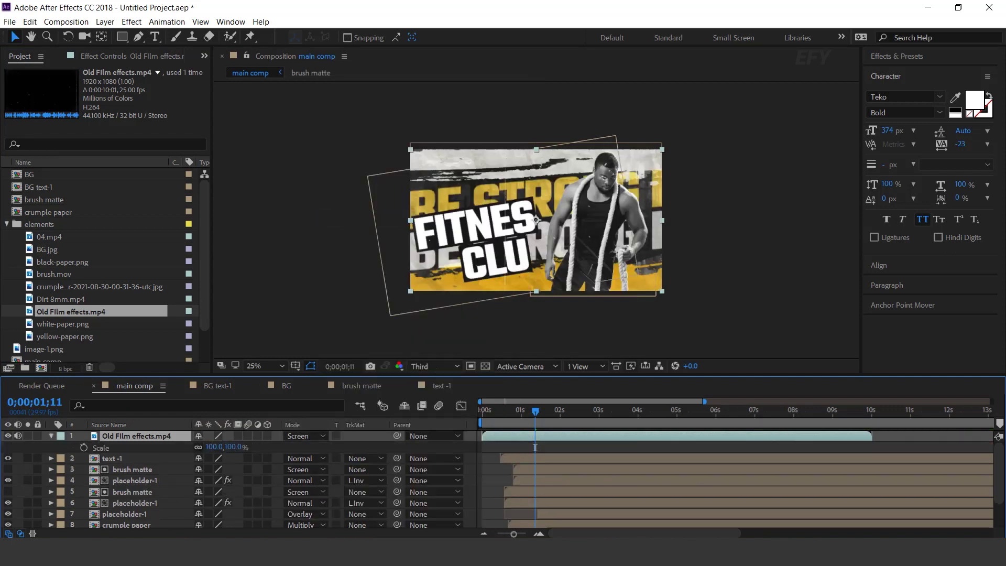
drag(233, 447, 244, 447)
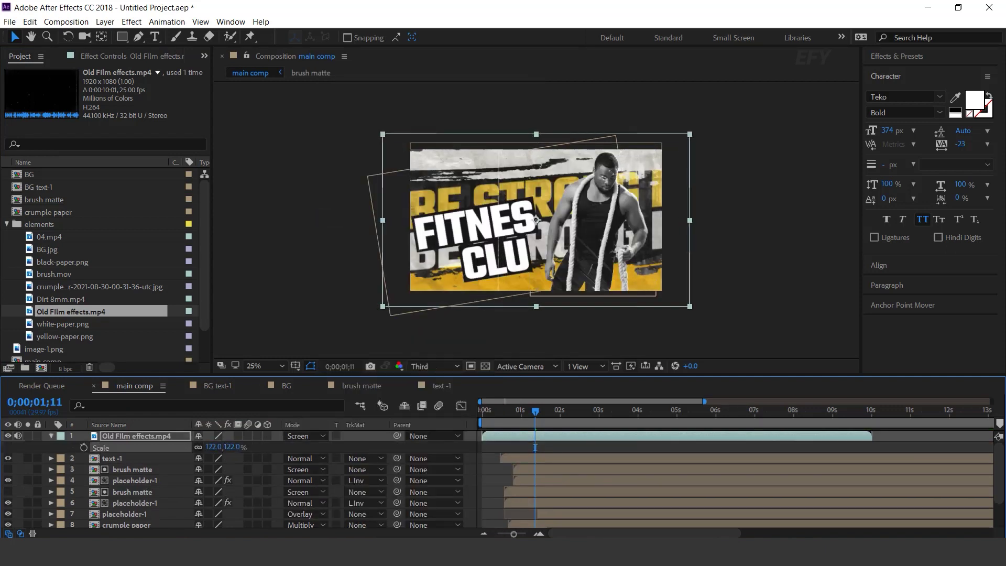
key(s)
key(space)
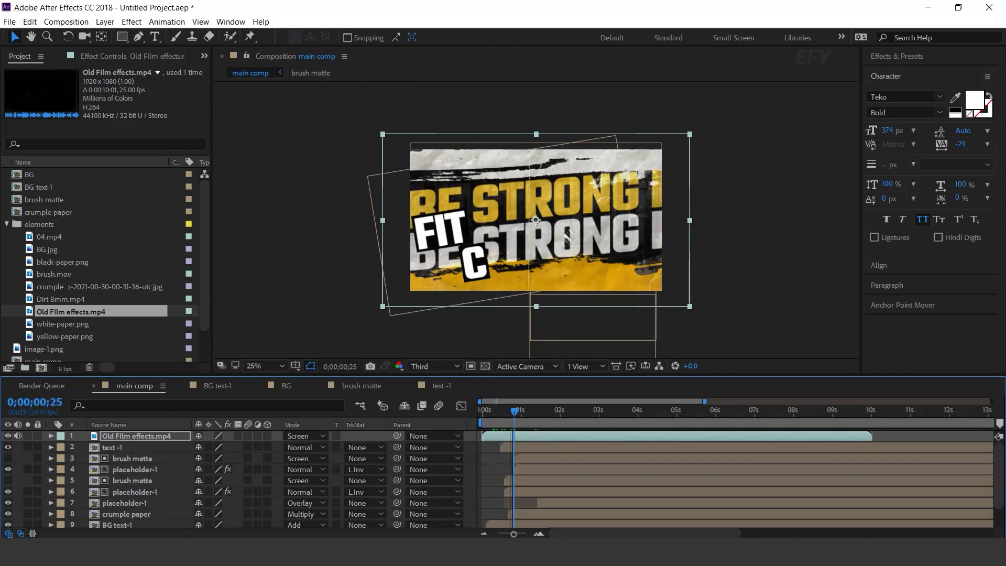
- Add Dirt 8mm.mp4 above all layers in main comp with Overlay blending, and preview the scene from the beginning
click(61, 299)
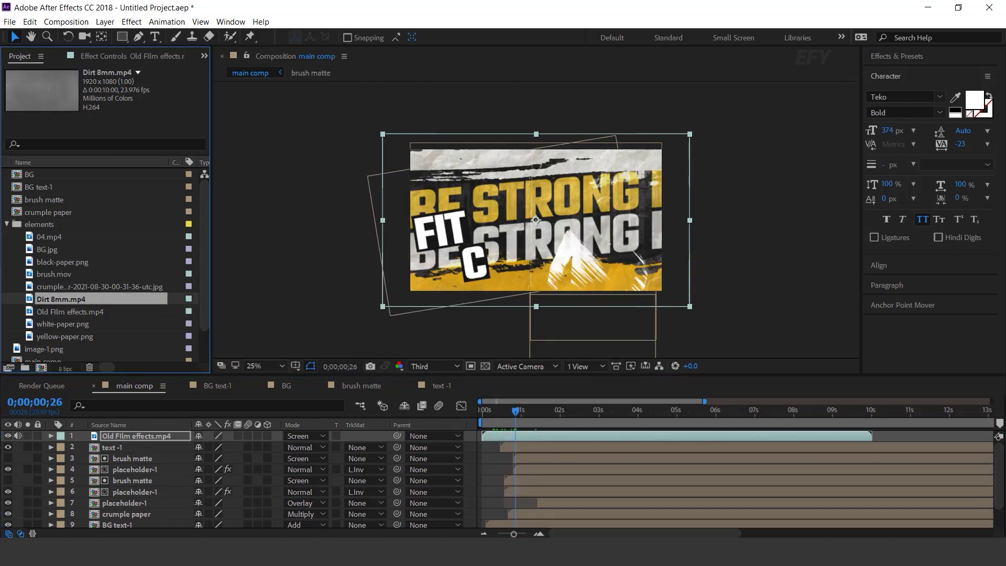
key(ctrl+slash)
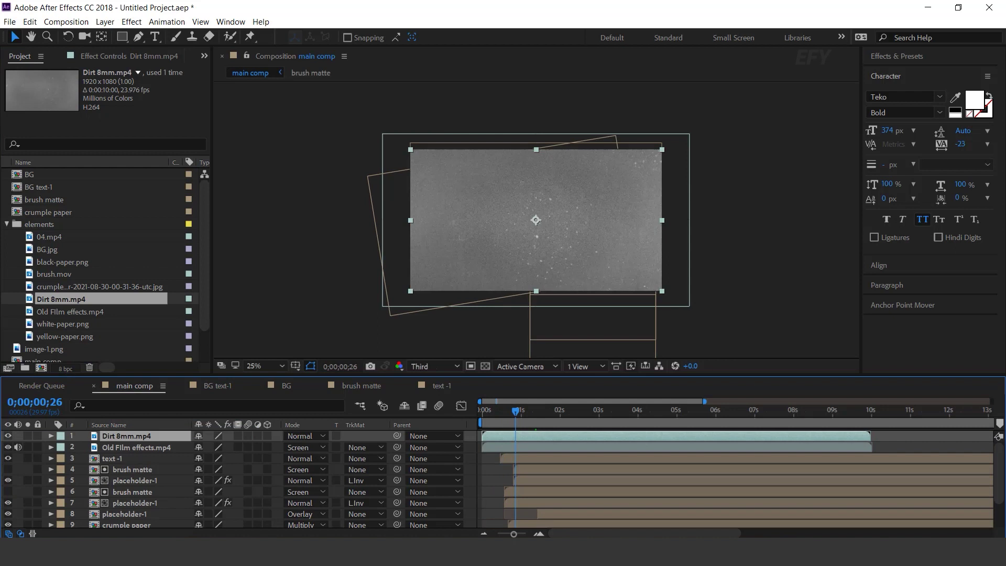
click(306, 436)
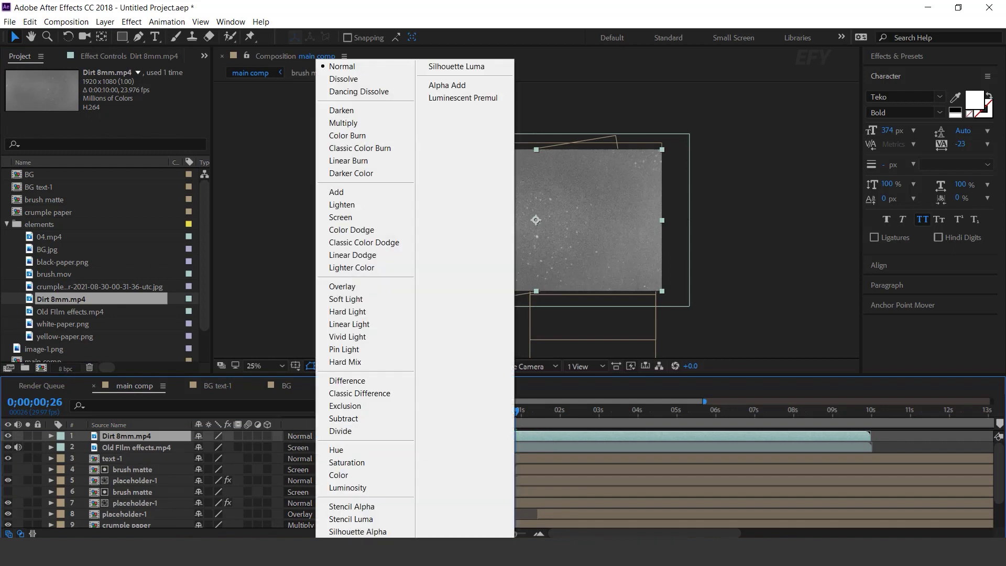
click(342, 286)
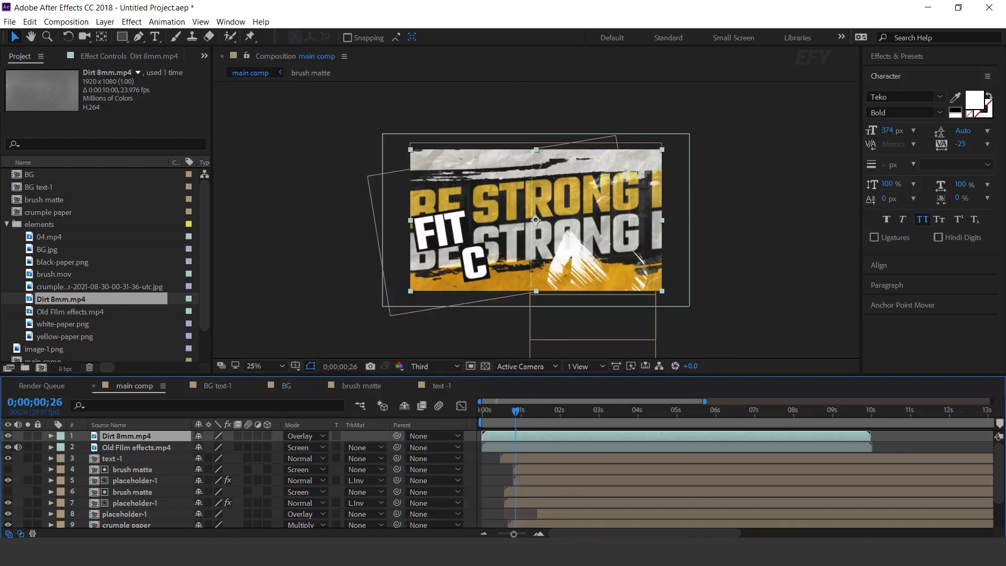
key(Home)
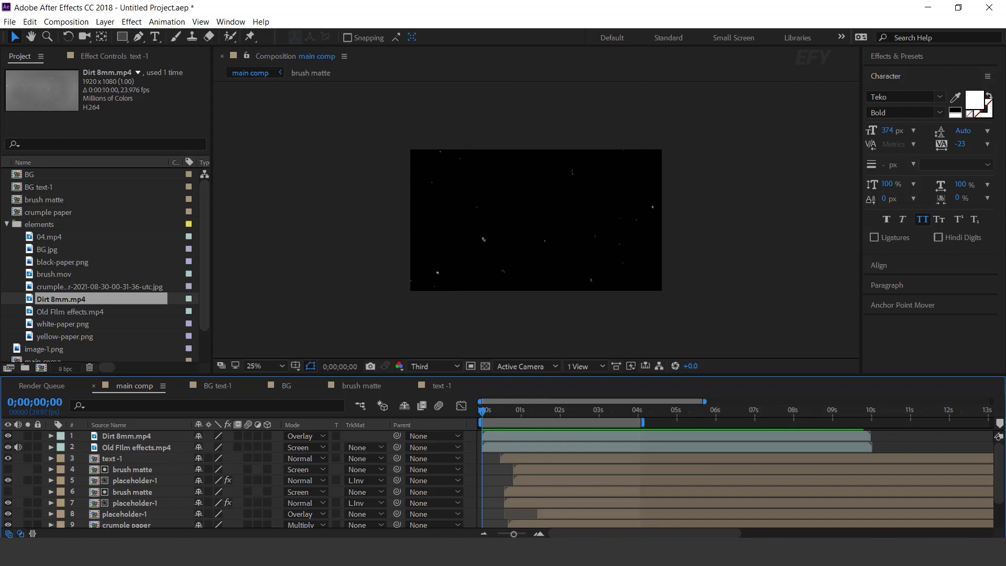
key(space)
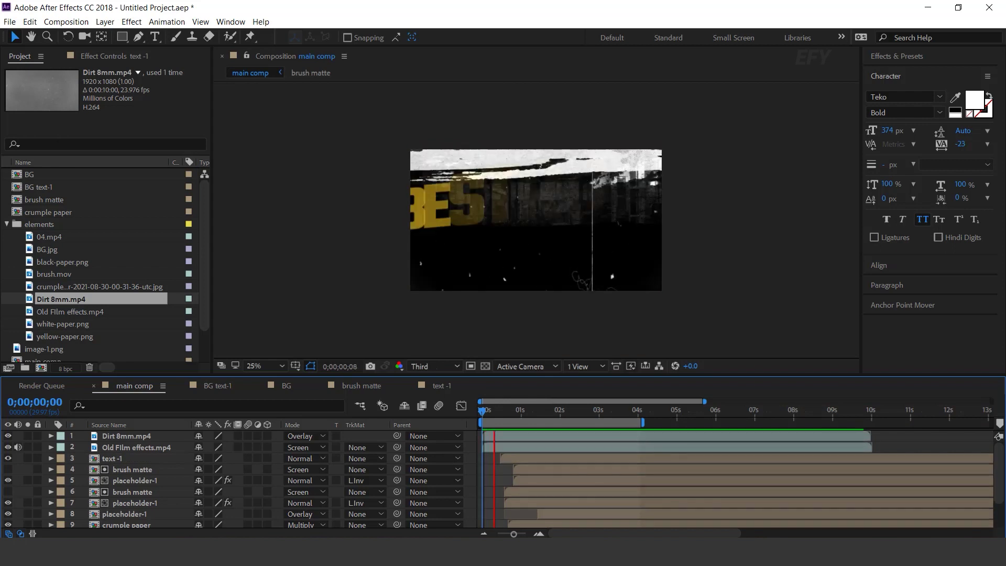
key(period)
key(space)
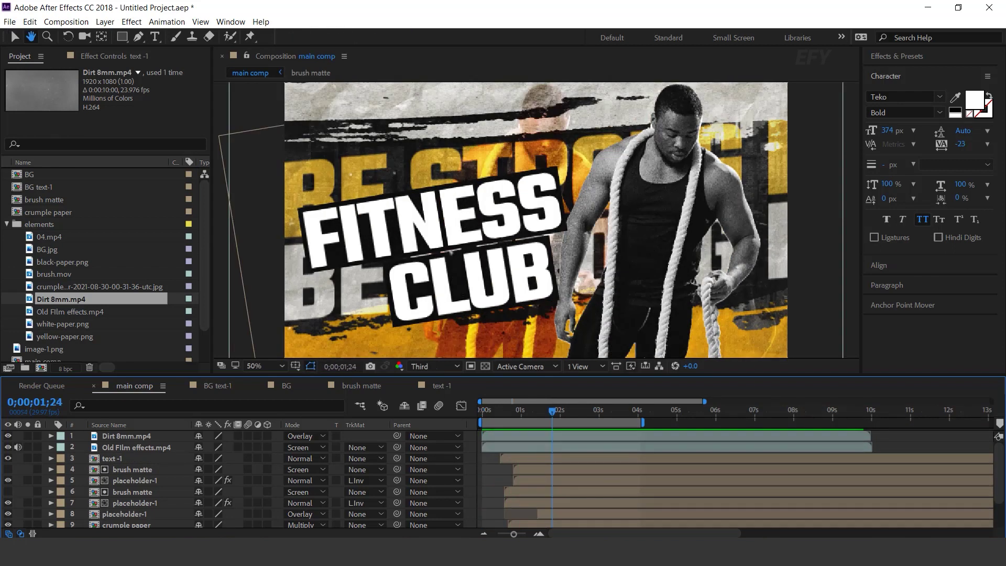